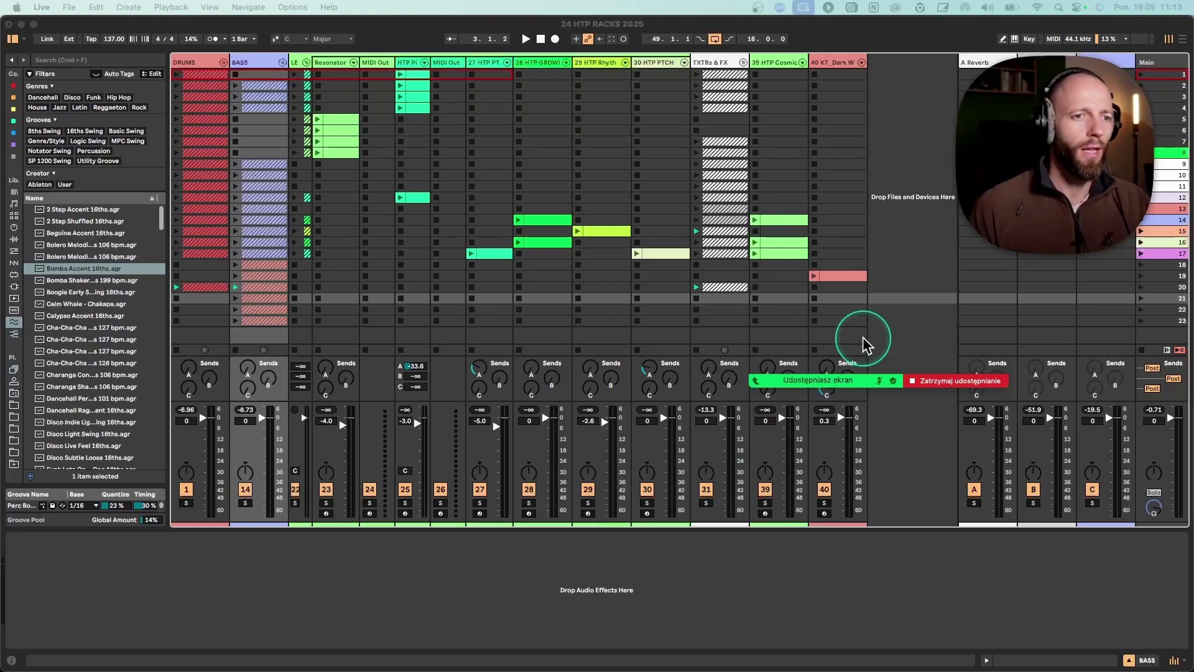
Unfold the BASS group, select the HTP DARK BASS track and expand the Operator device in its rack.
click(899, 282)
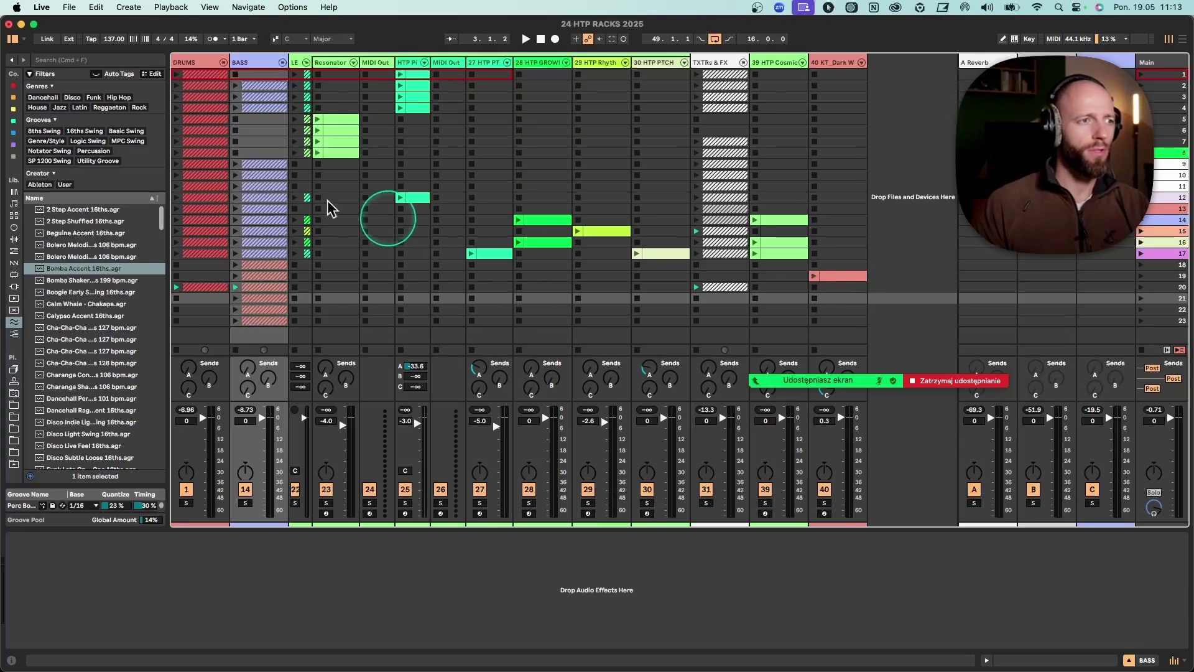
click(282, 63)
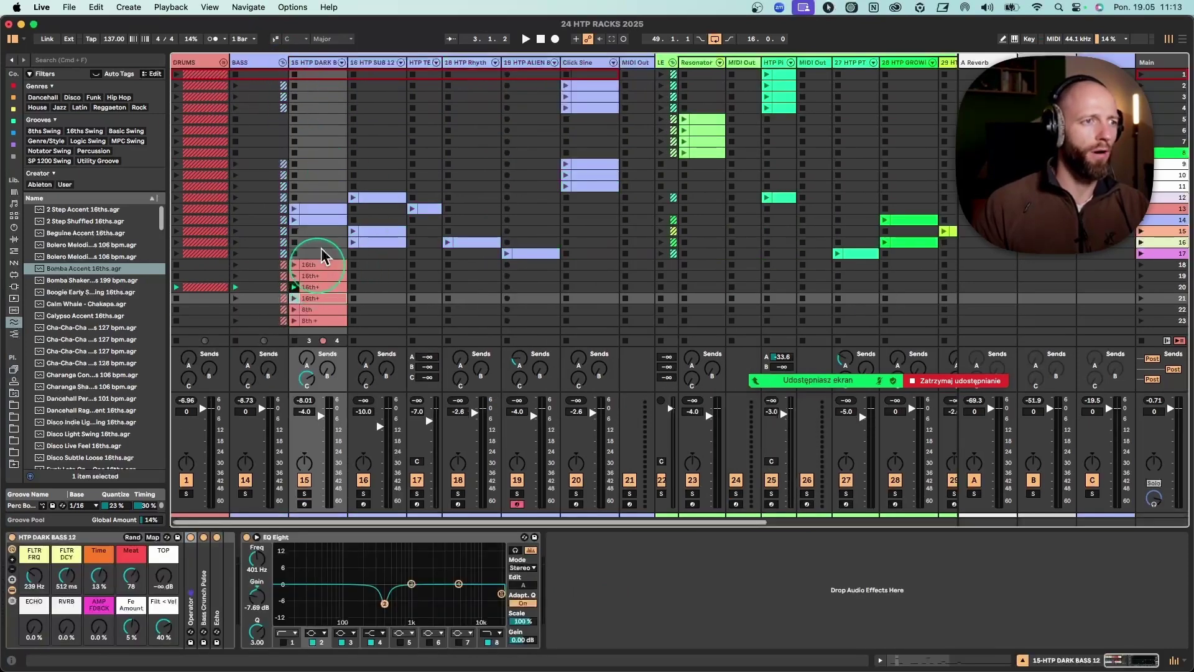
double_click(305, 63)
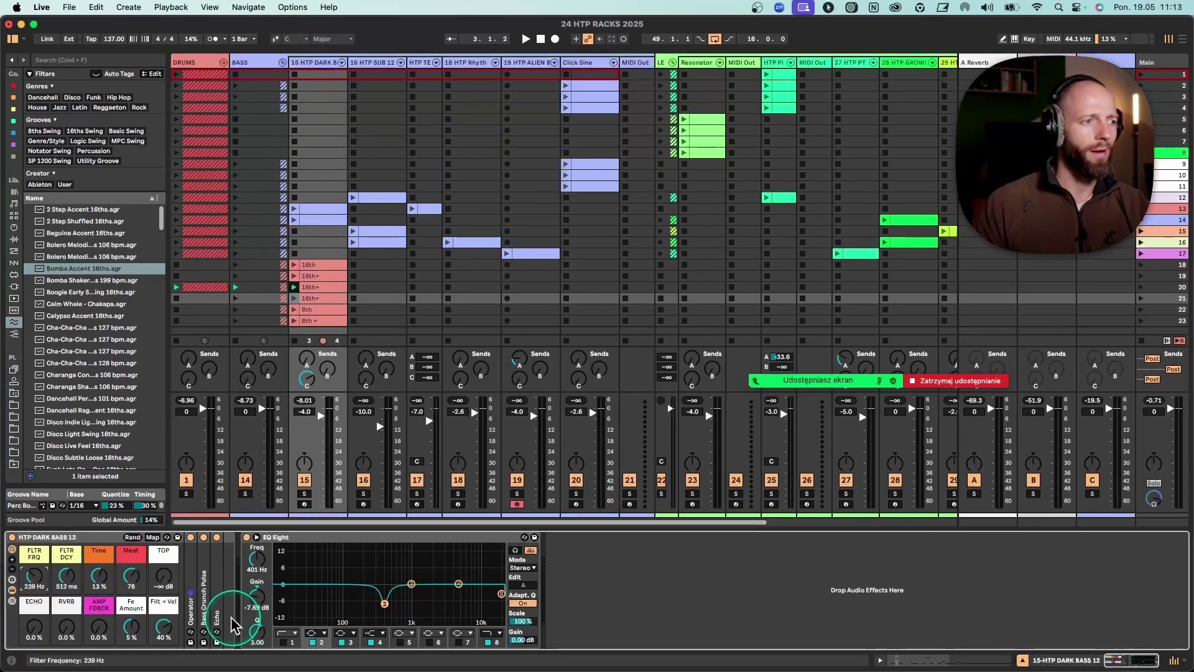
double_click(190, 579)
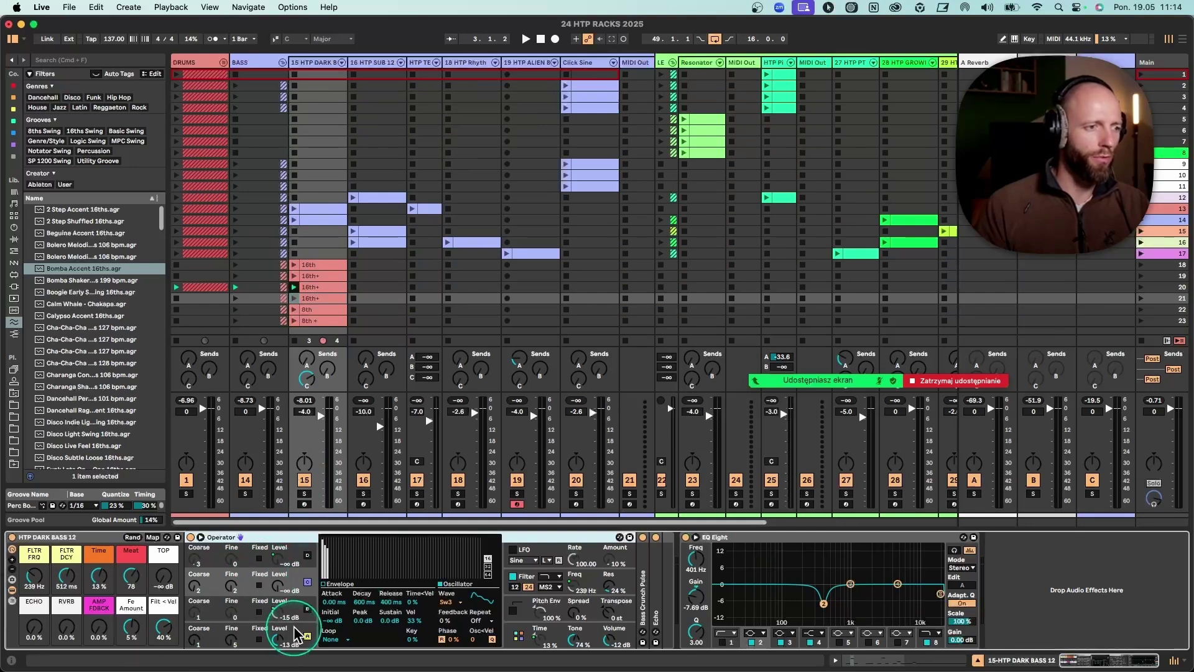
Inspect Operator's oscillators B and A, and choose Square D as oscillator A's waveform.
click(307, 584)
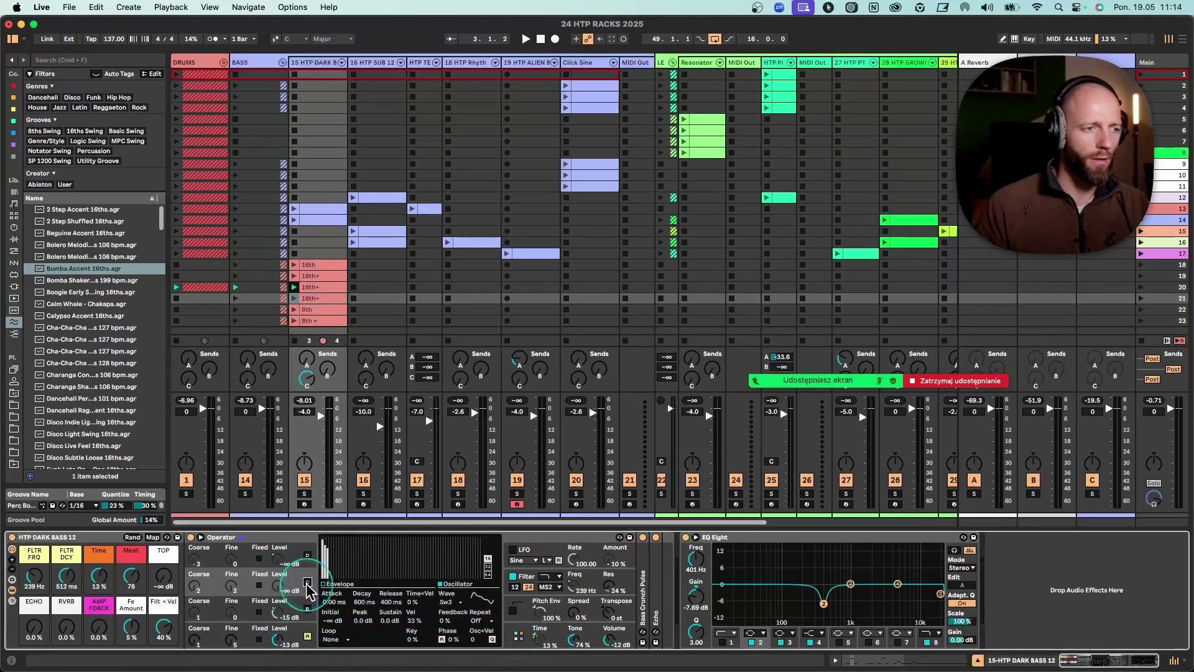
click(307, 635)
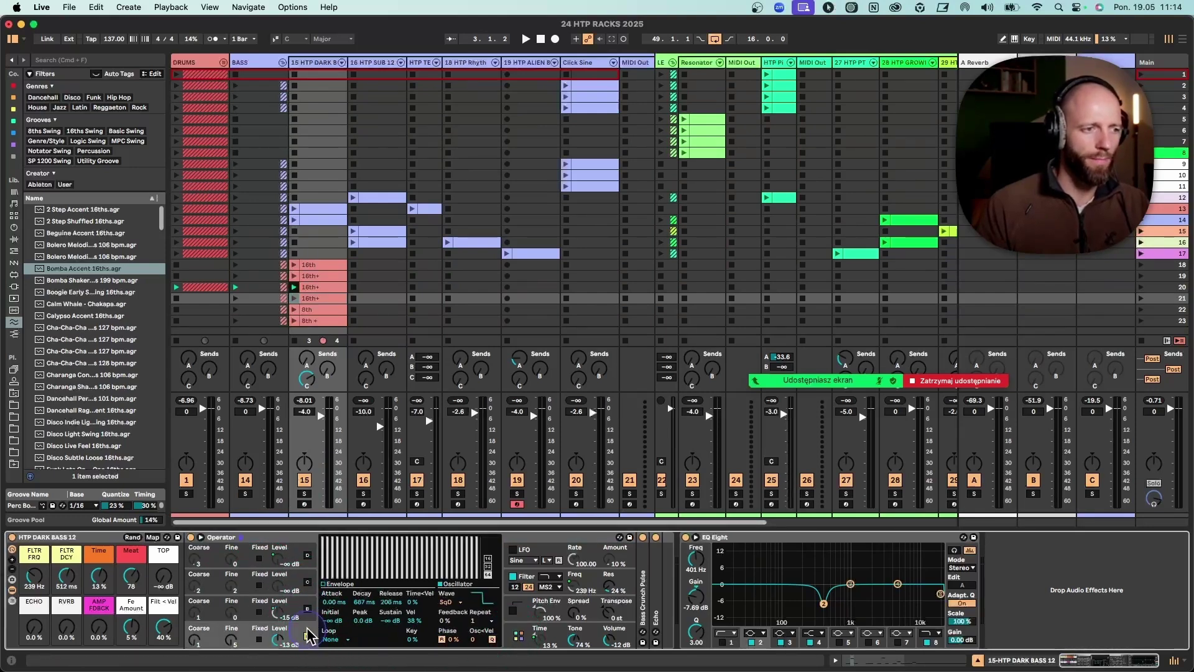
click(445, 603)
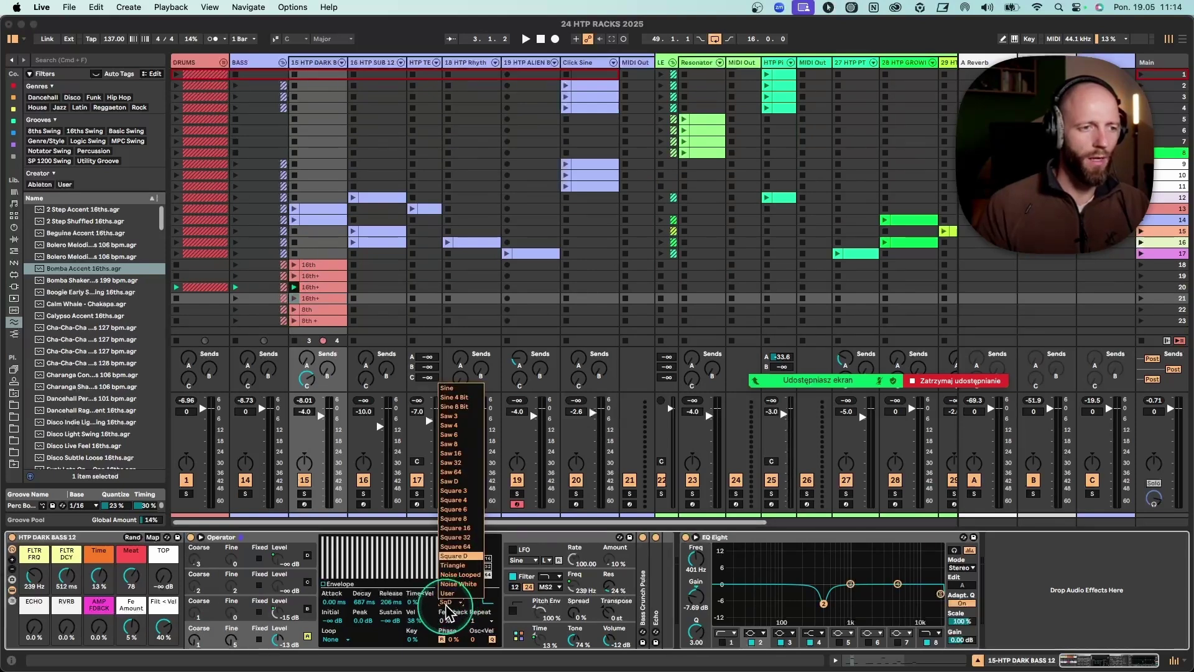
click(467, 553)
Switch off Operator's filter, launch the 16th clip in scene 18 and solo the HTP DARK BASS track.
click(509, 582)
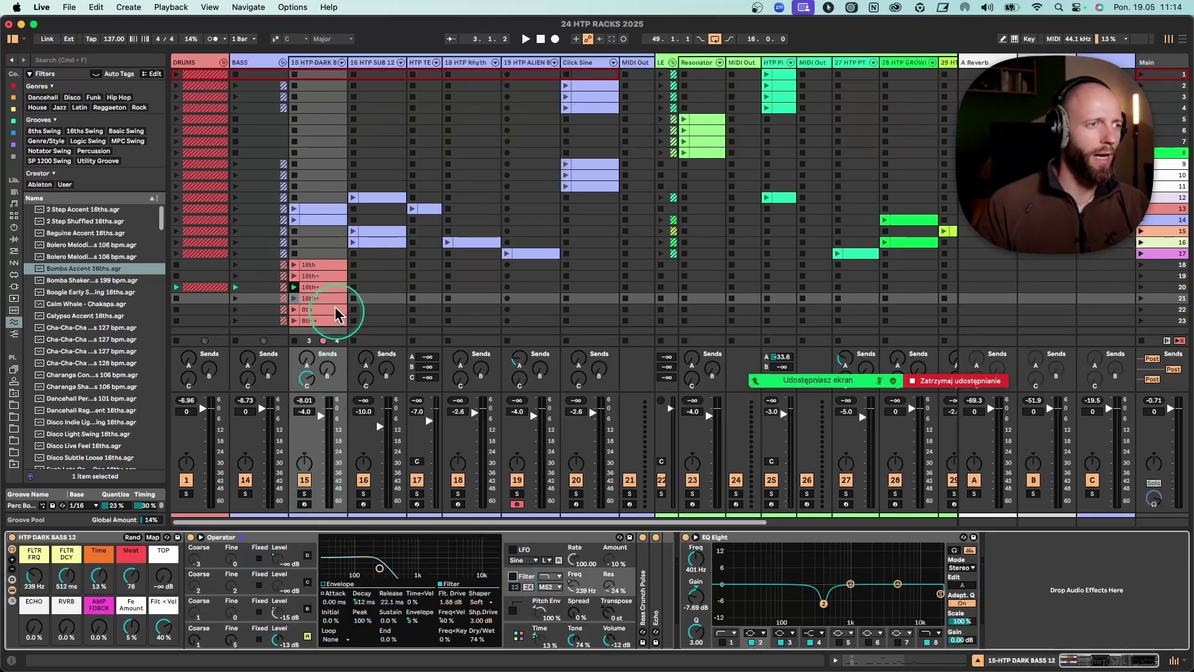
click(295, 265)
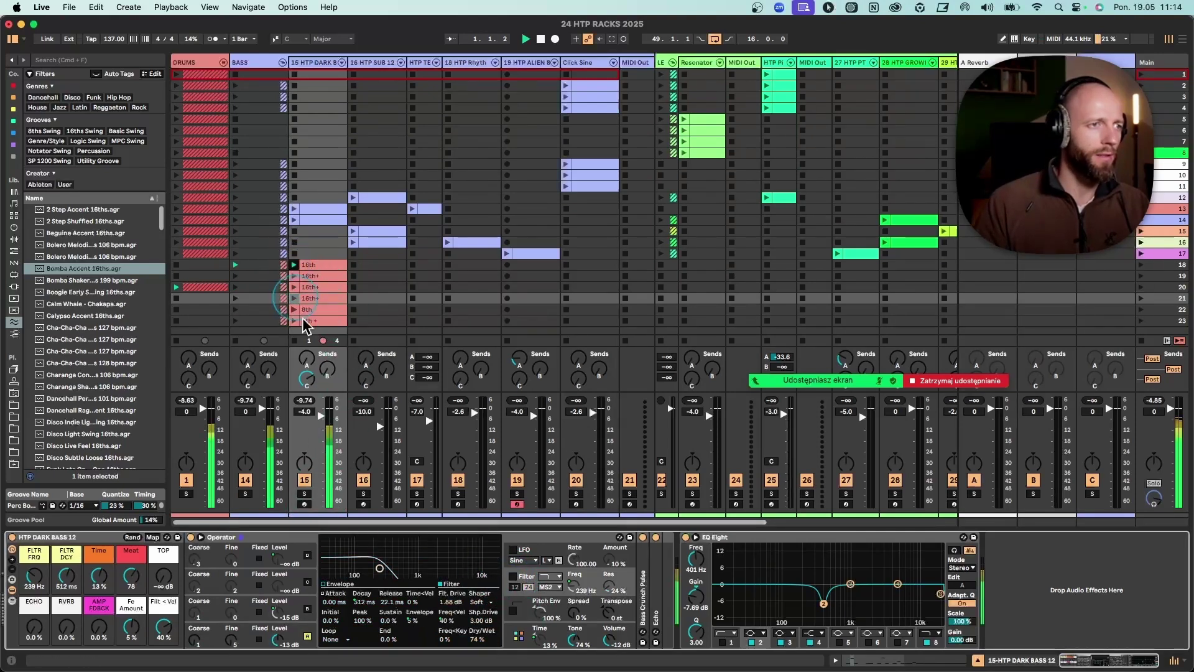
click(304, 495)
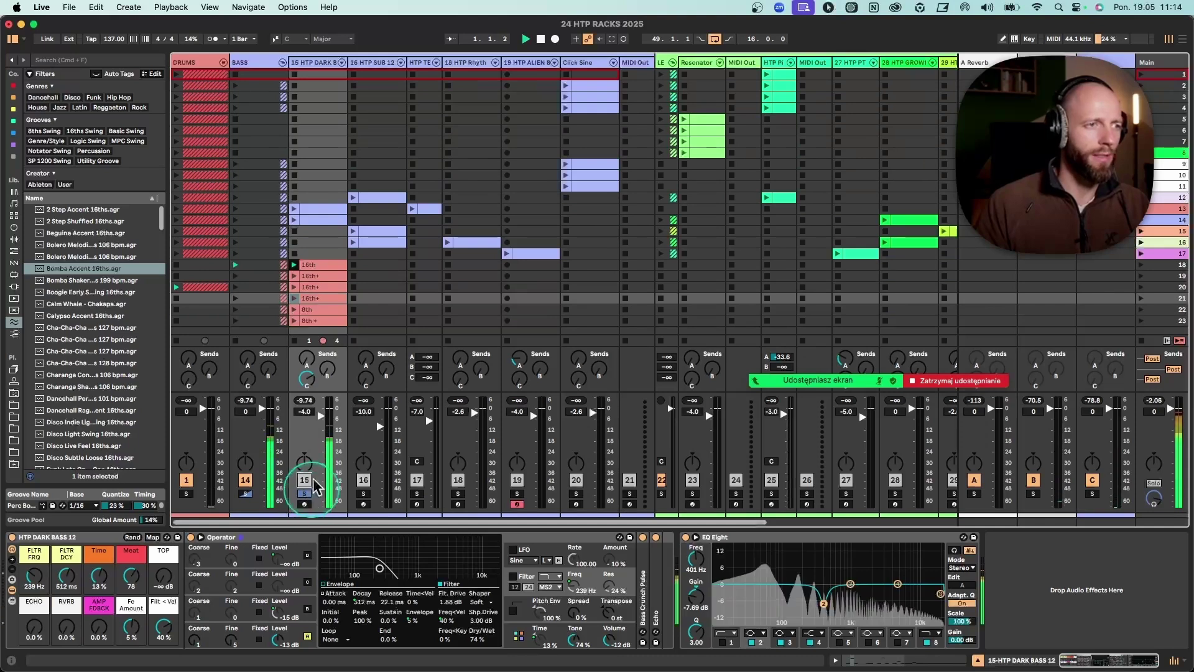
Examine the note pattern of the 16th clip in an enlarged clip editor and return to the track's devices.
double_click(313, 269)
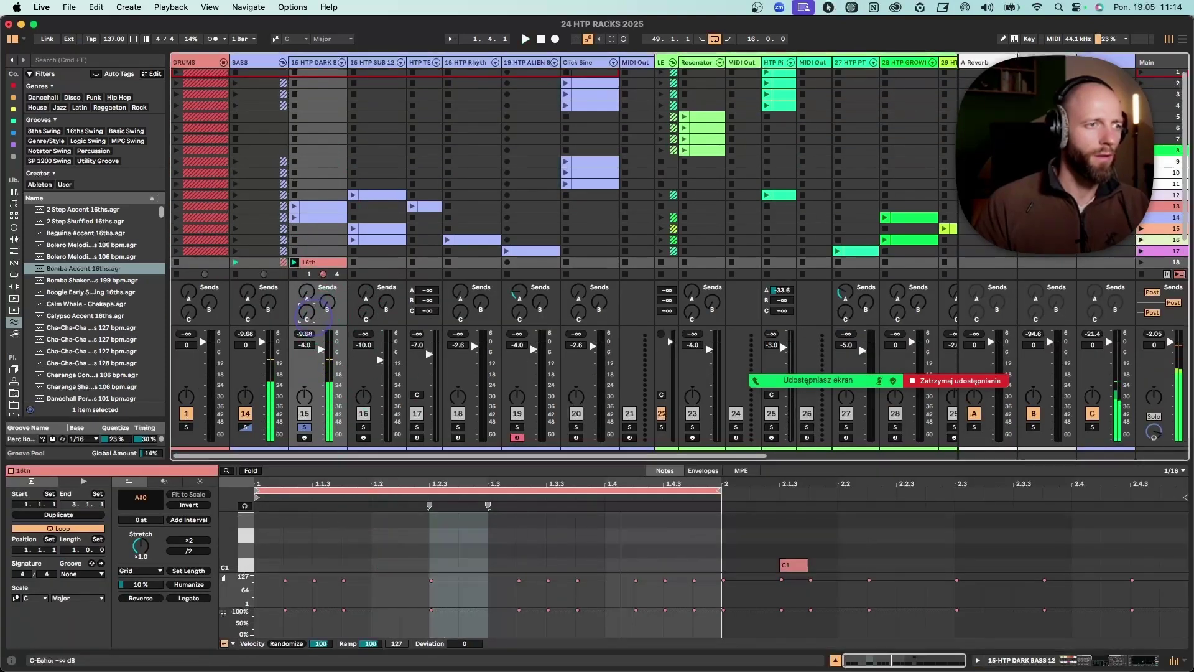
click(322, 60)
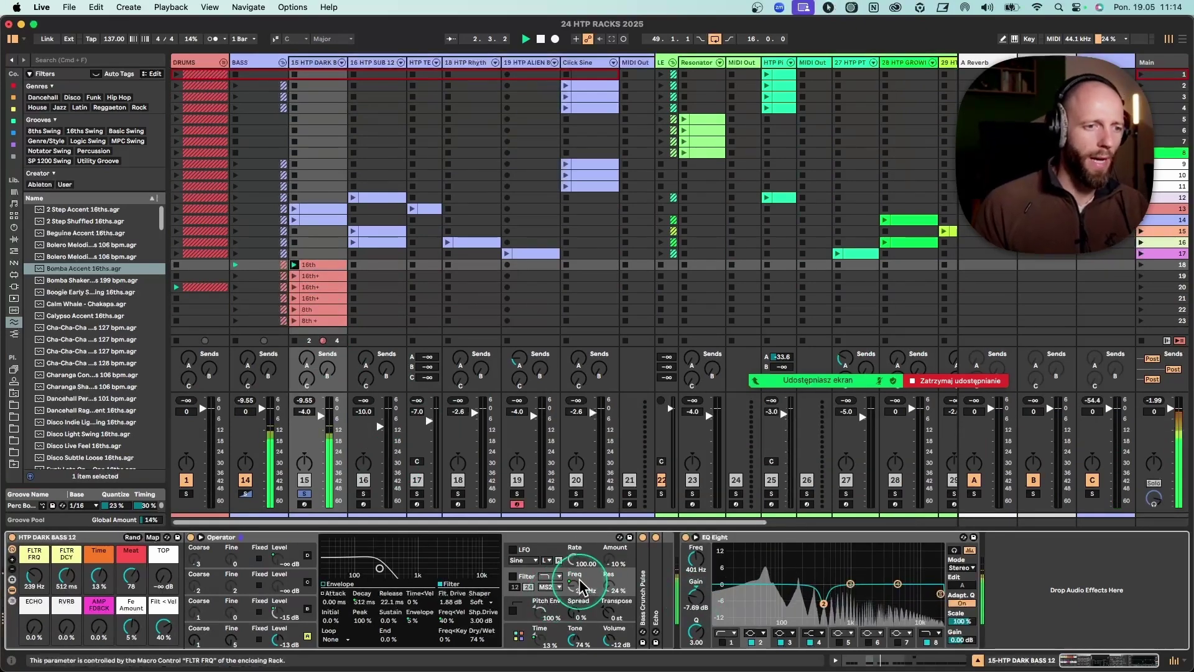
click(316, 265)
drag(383, 461, 394, 274)
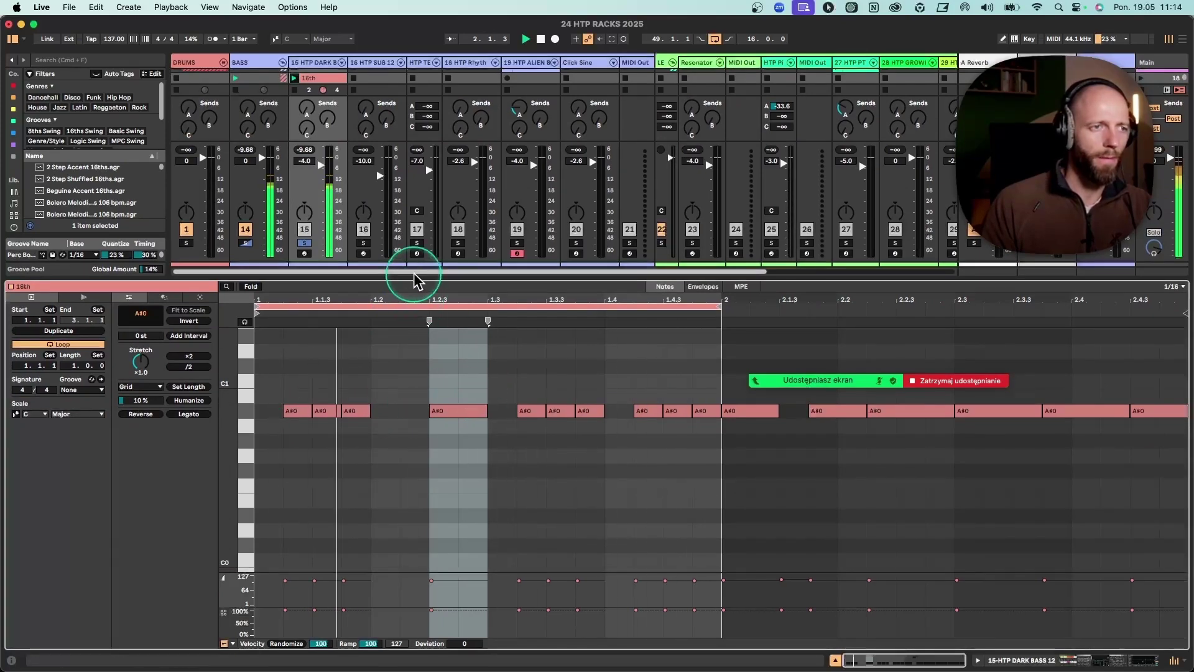
drag(415, 281, 412, 498)
click(315, 74)
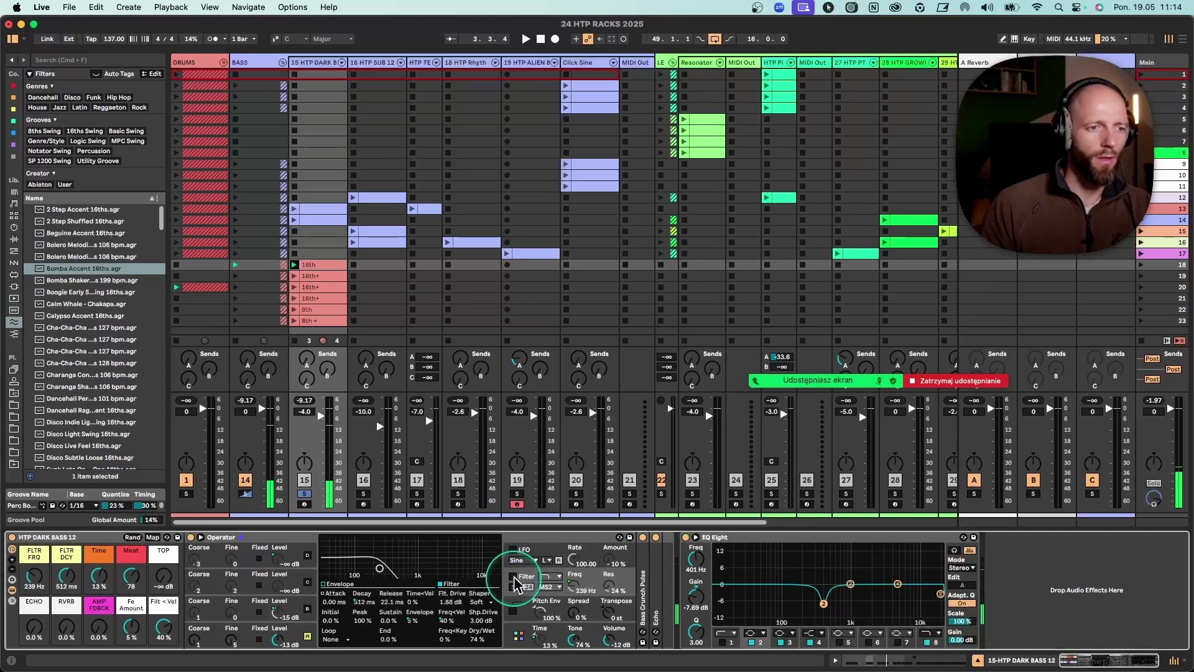
Expand the Bass Crunch Pulse effect, listen to the bass during playback and collapse the effect again.
double_click(645, 550)
key(space)
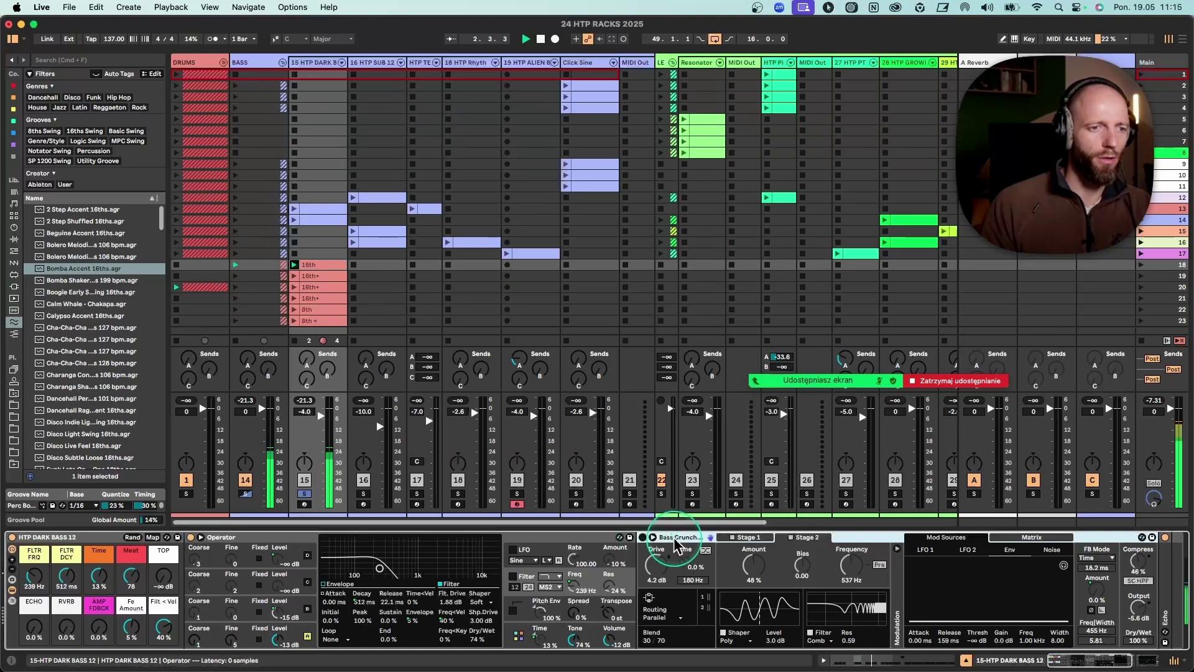
double_click(647, 538)
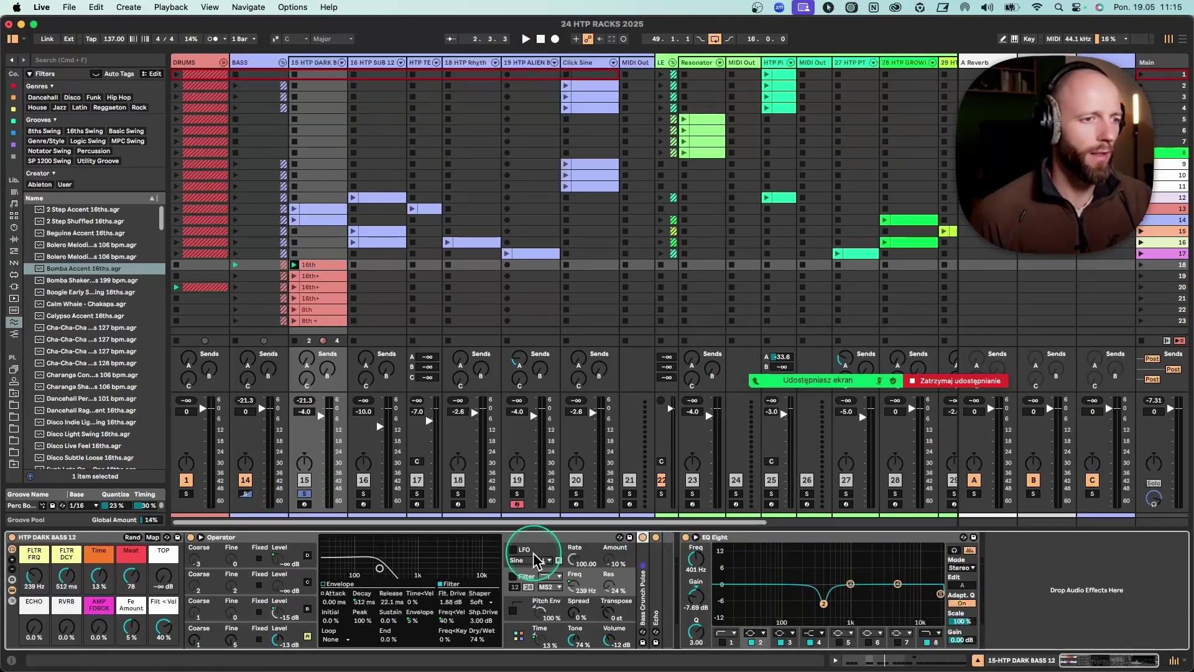
Switch Operator's filter back on and raise the Fe Amount macro to 14 %.
click(513, 577)
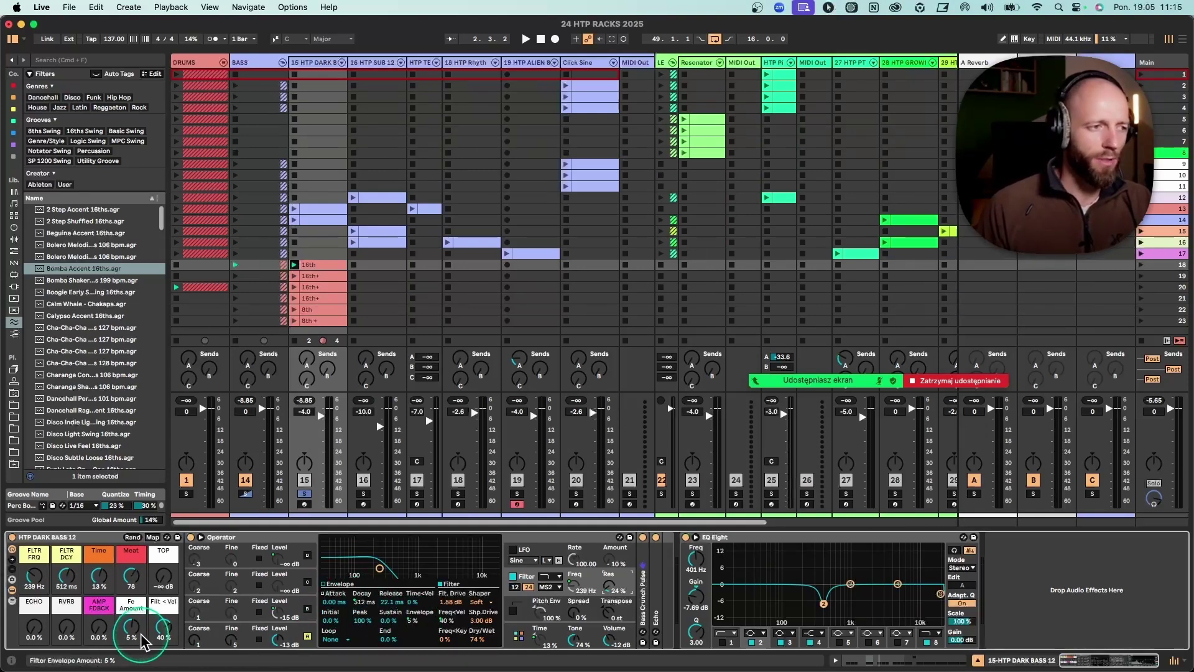
drag(142, 641, 142, 625)
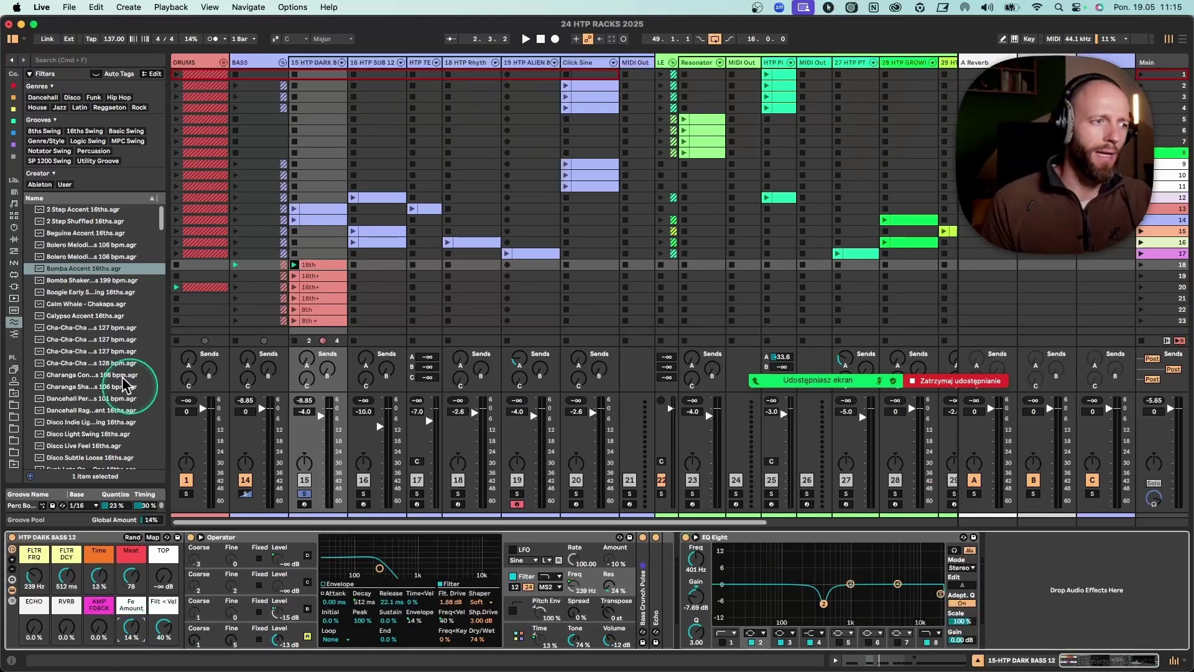
Solo the DRUMS group together with the bass and raise the bass rack's Fe Amount macro to 44 % during playback.
click(182, 482)
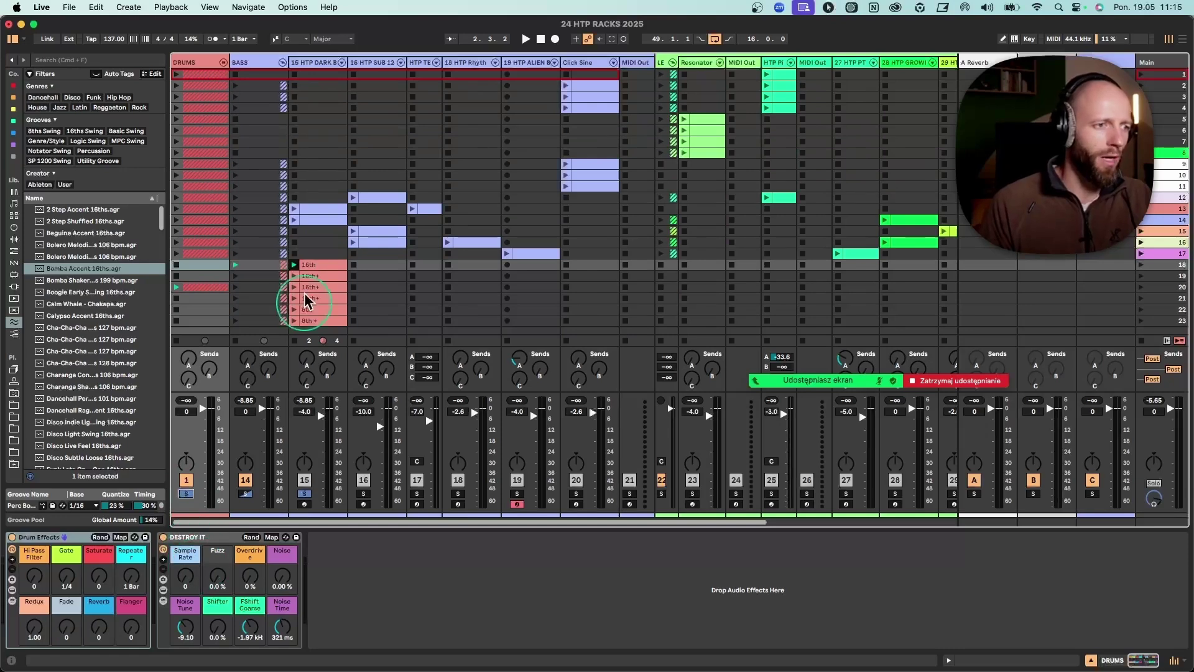
key(space)
click(305, 63)
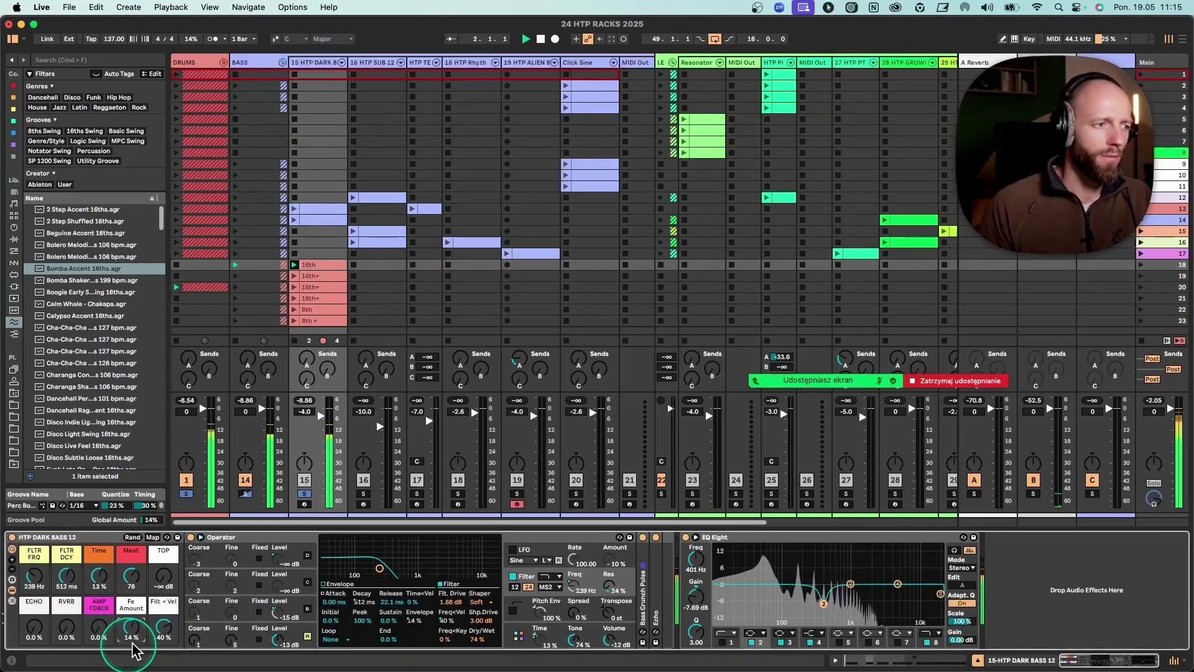
mouse_move(132, 630)
mouse_down()
mouse_move(131, 640)
mouse_move(132, 614)
mouse_up()
key(space)
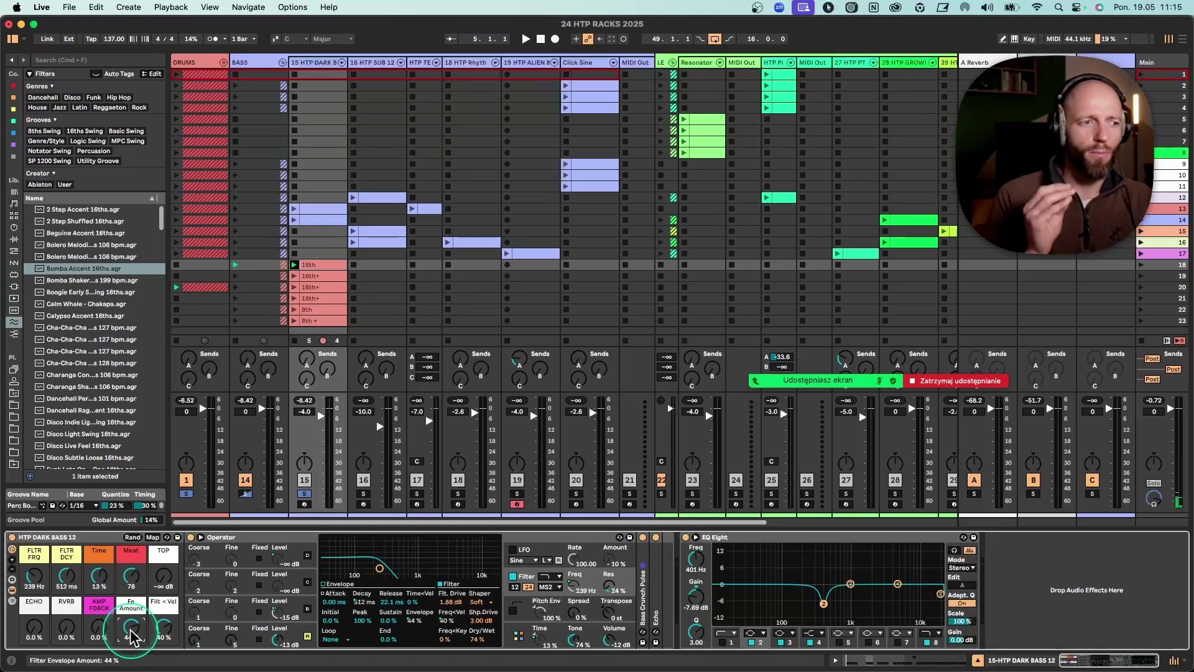
Sweep the FLTR DCY macro up to 788 ms and down to 34.9 ms while the loop plays.
key(space)
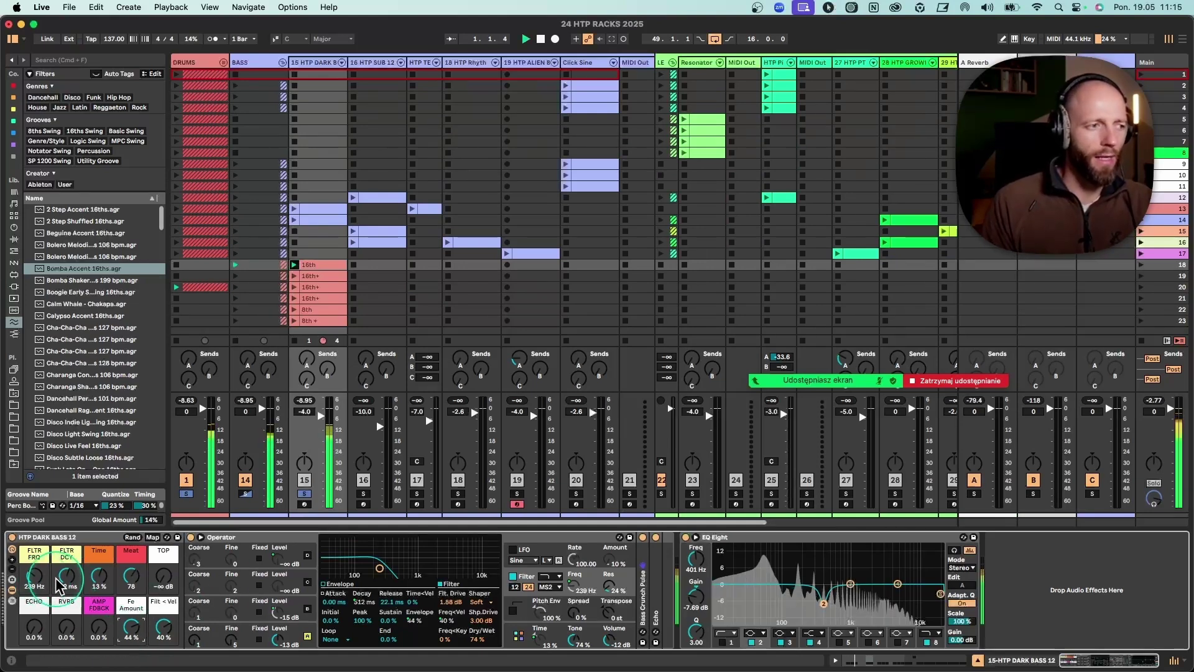
drag(64, 584, 64, 606)
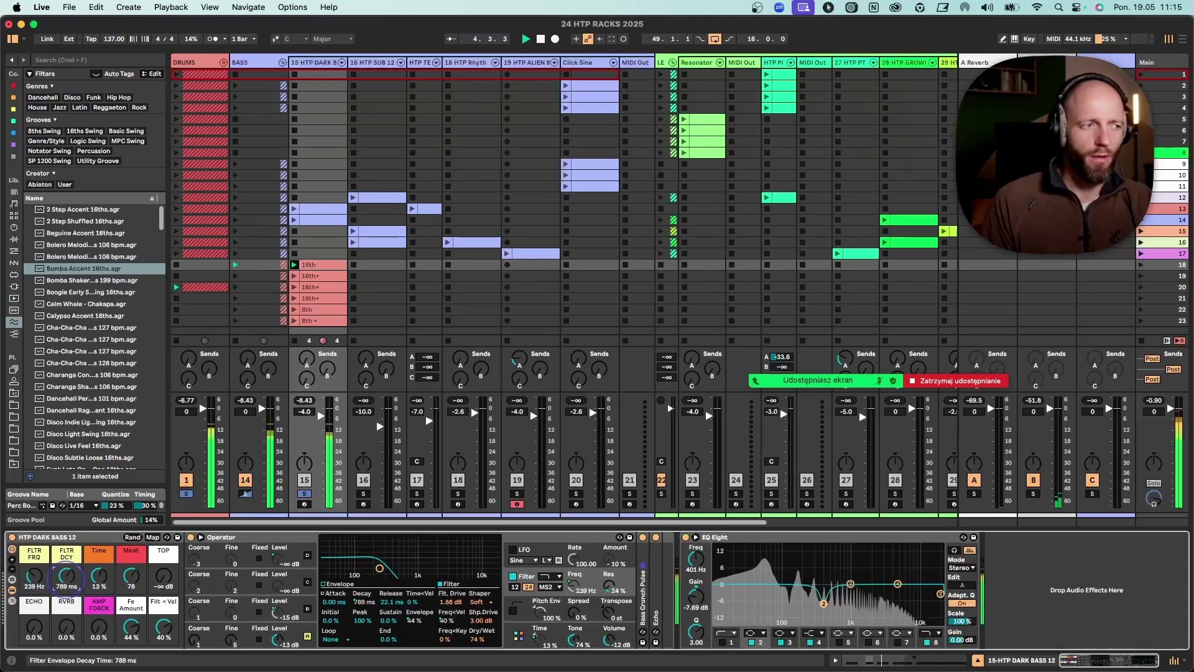
mouse_move(64, 584)
mouse_down()
mouse_move(54, 597)
mouse_move(66, 573)
mouse_up()
drag(131, 627, 128, 634)
key(space)
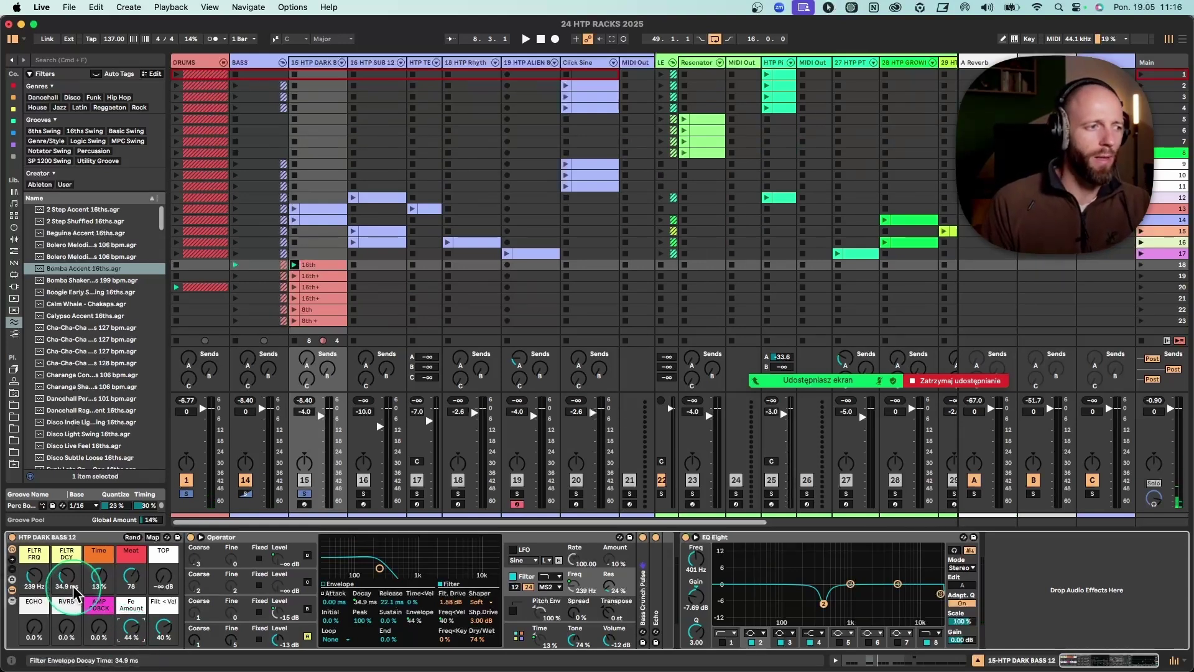
Set the FLTR DCY macro to 215 ms and, during playback, dip Fe Amount to 13 % before bringing it to 43 %.
drag(65, 575, 65, 553)
key(space)
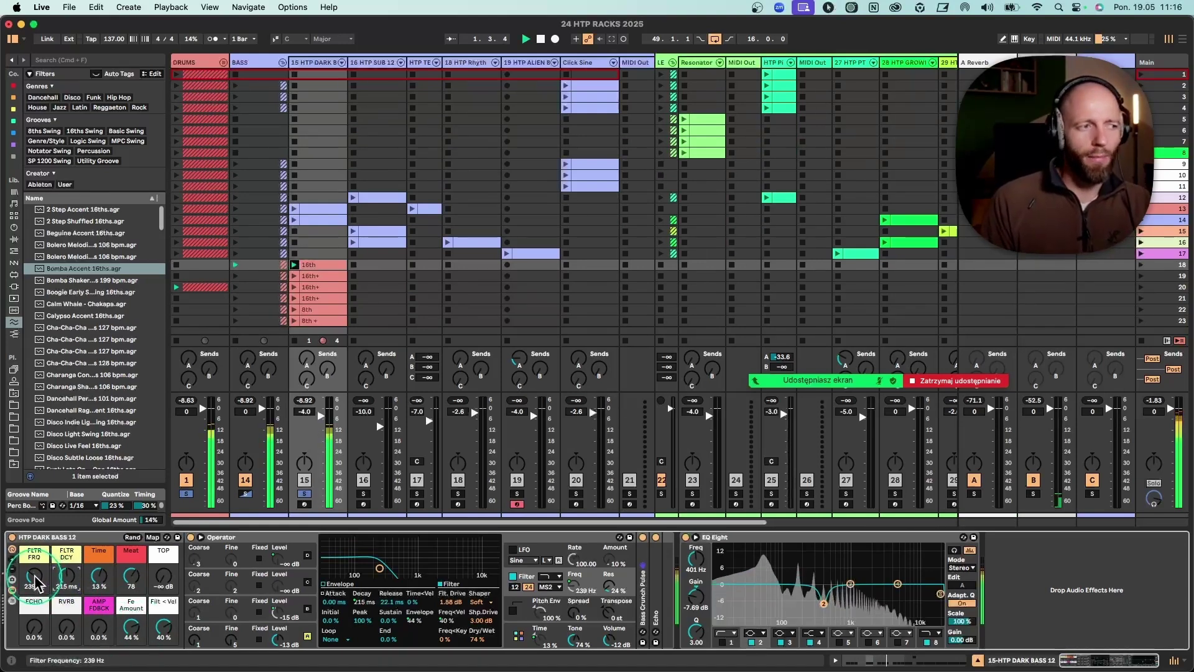
drag(132, 628, 132, 638)
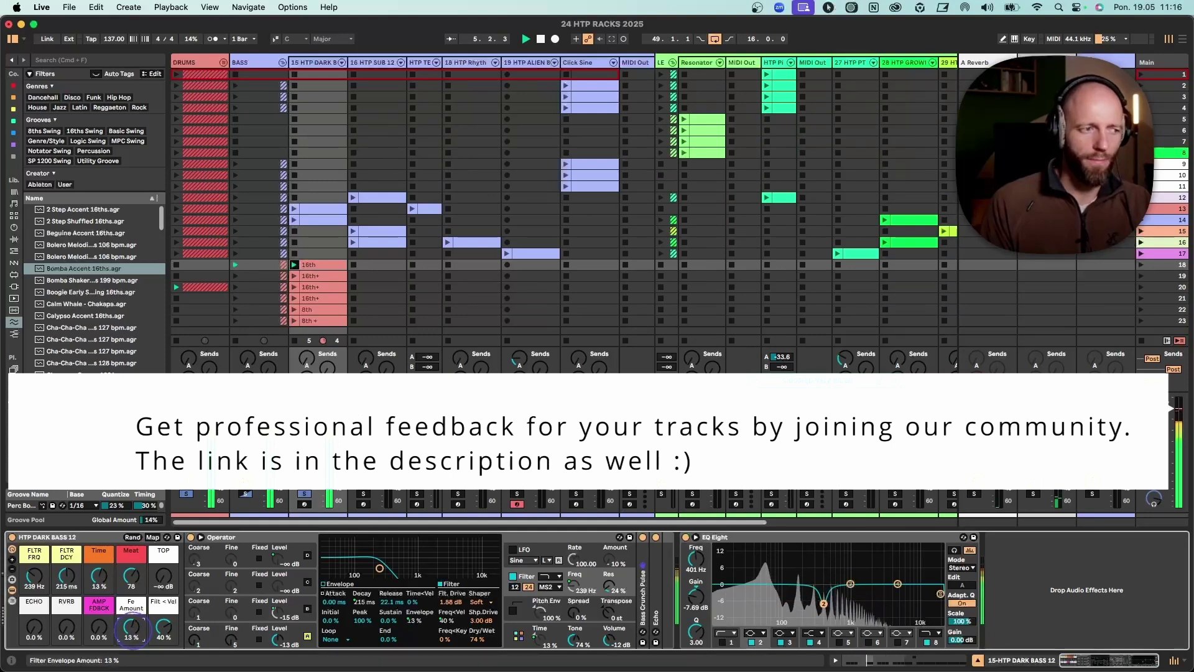
drag(131, 628, 131, 622)
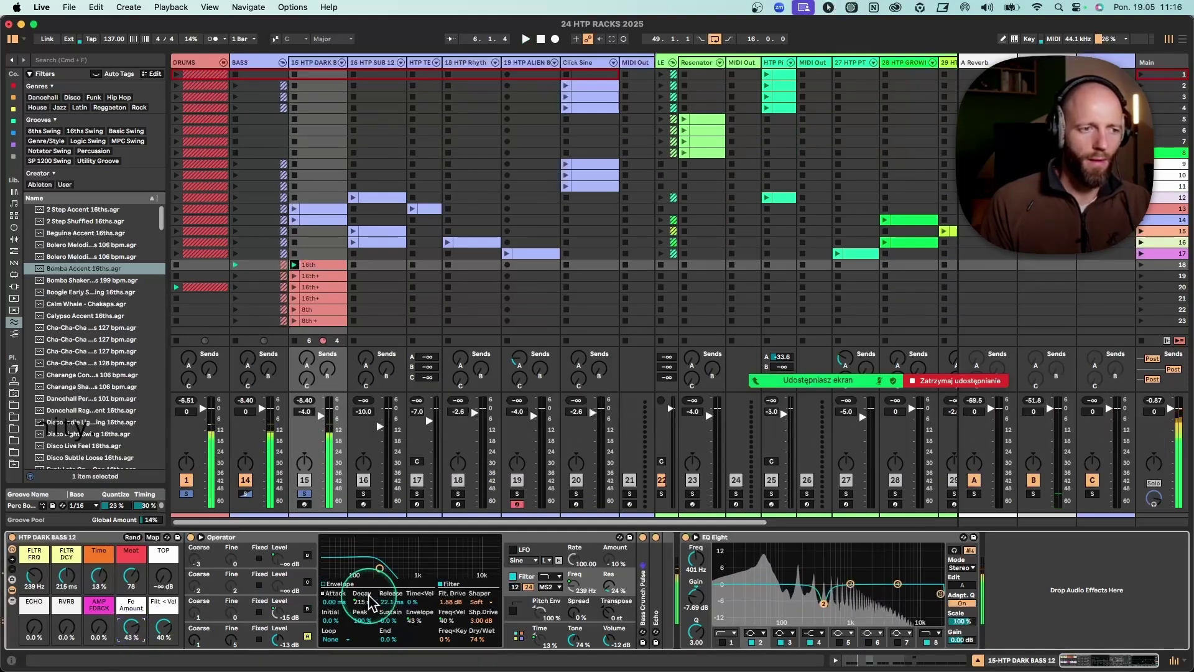
Compare Operator's filter shaper set to Off and to Soft during playback, ending on Soft.
click(482, 601)
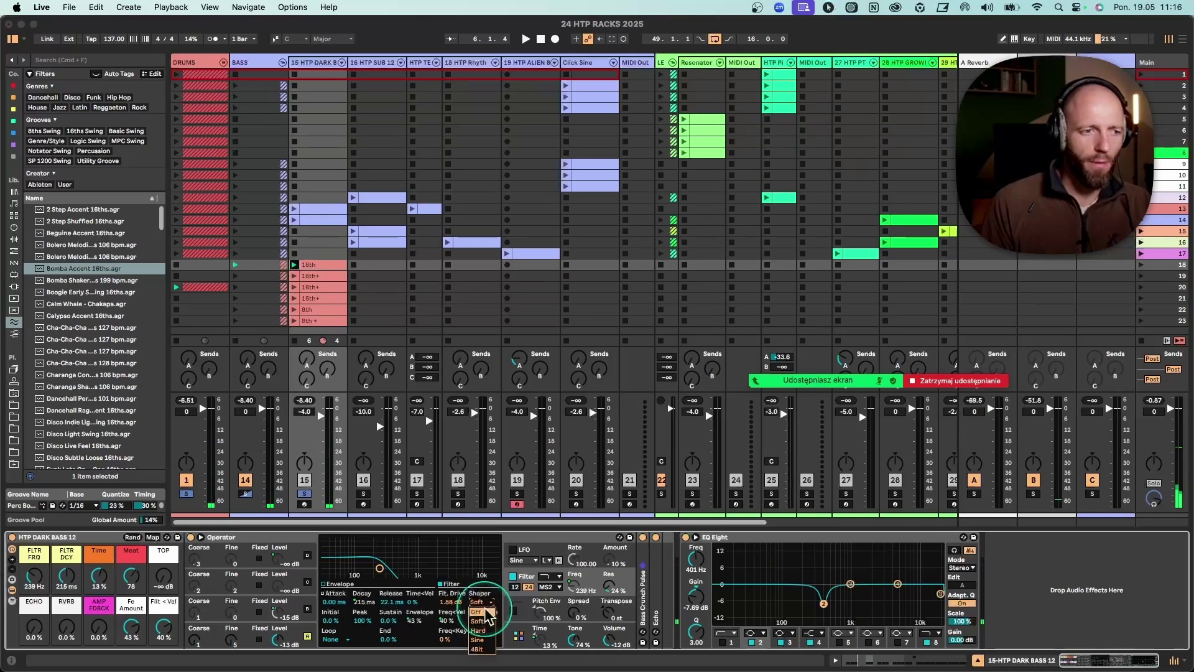
click(487, 613)
key(space)
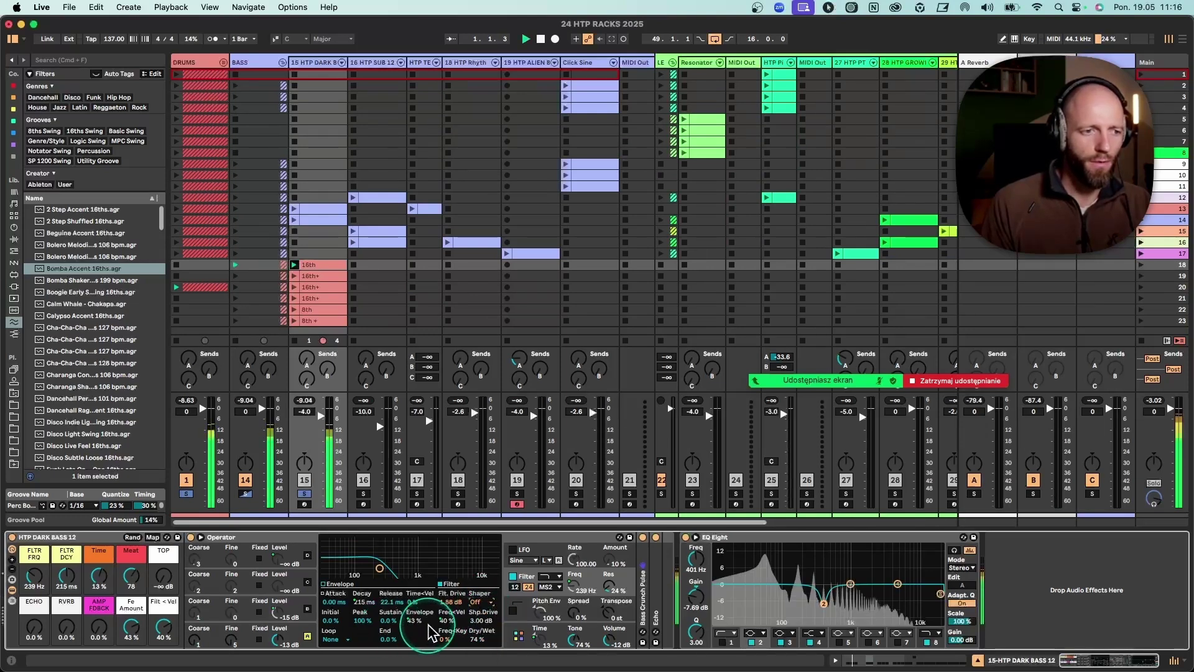
click(481, 601)
click(485, 620)
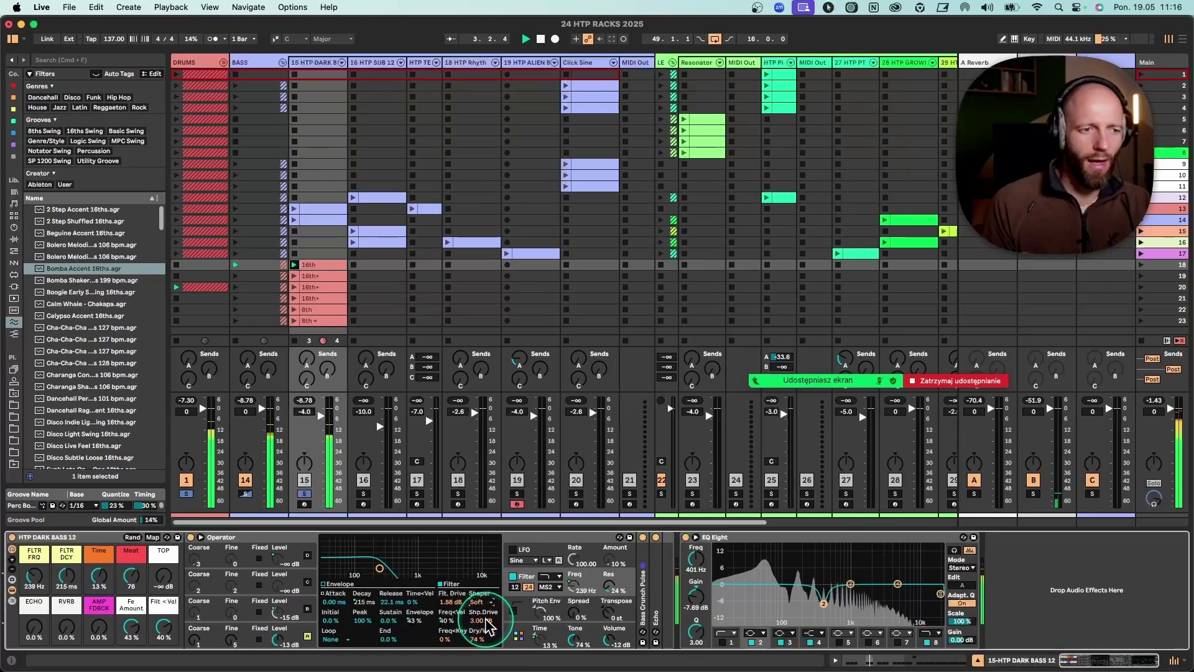
key(space)
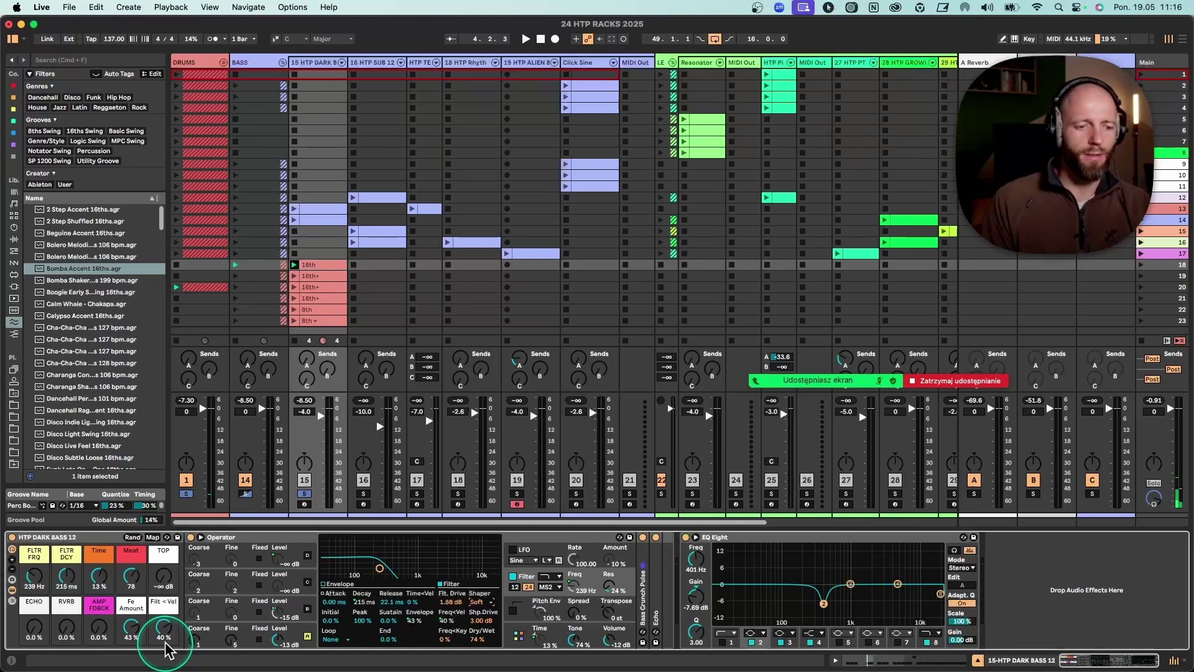
Set the velocity amount of oscillator A's envelope to 28 % and play the loop briefly.
click(307, 625)
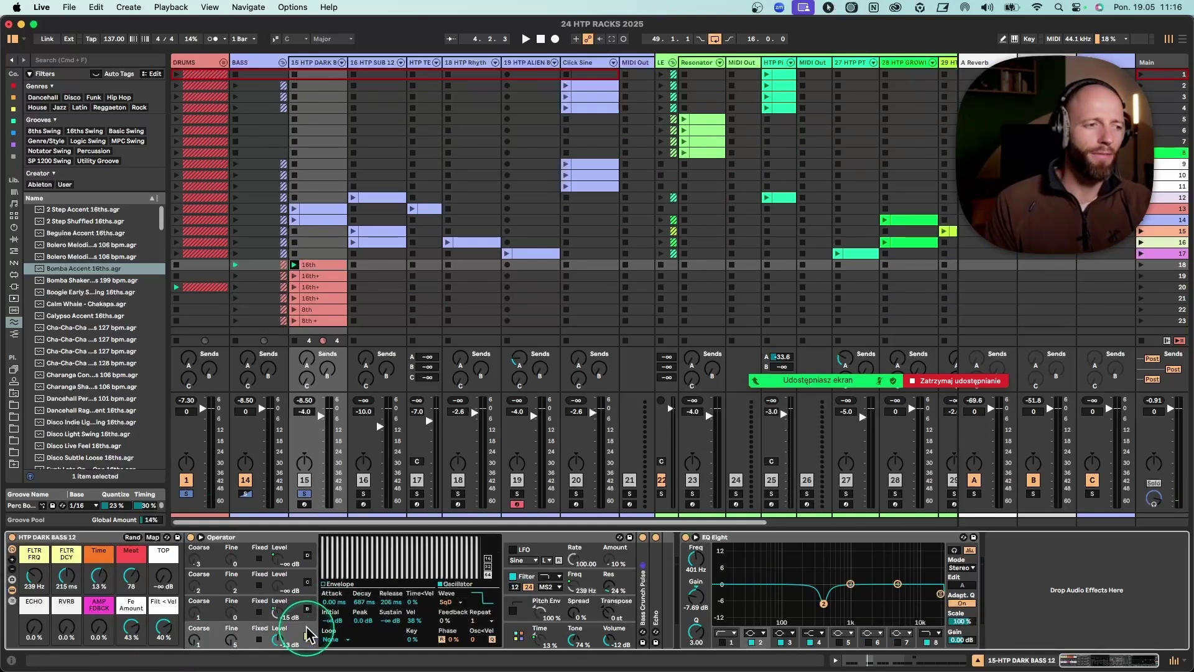
mouse_move(415, 627)
mouse_down()
mouse_move(415, 640)
mouse_move(396, 619)
mouse_move(410, 621)
mouse_up()
key(space)
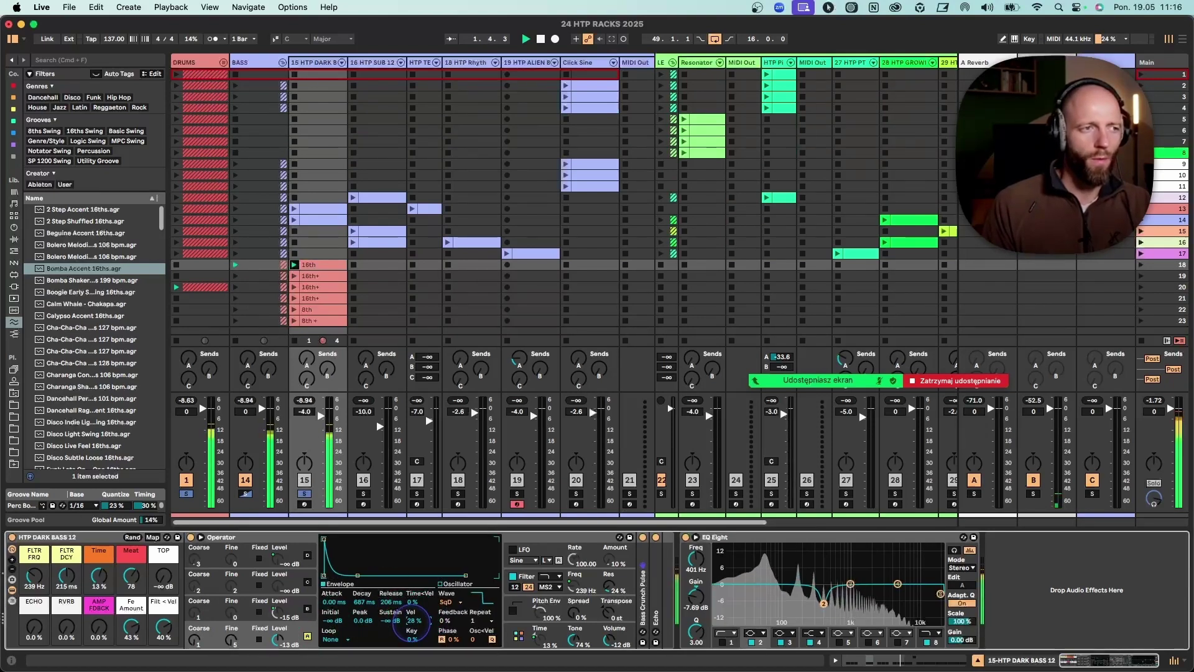
key(space)
Open the 16th clip in scene 18 of the dark bass track, enlarge its note editor and inspect the individual note velocities.
click(306, 276)
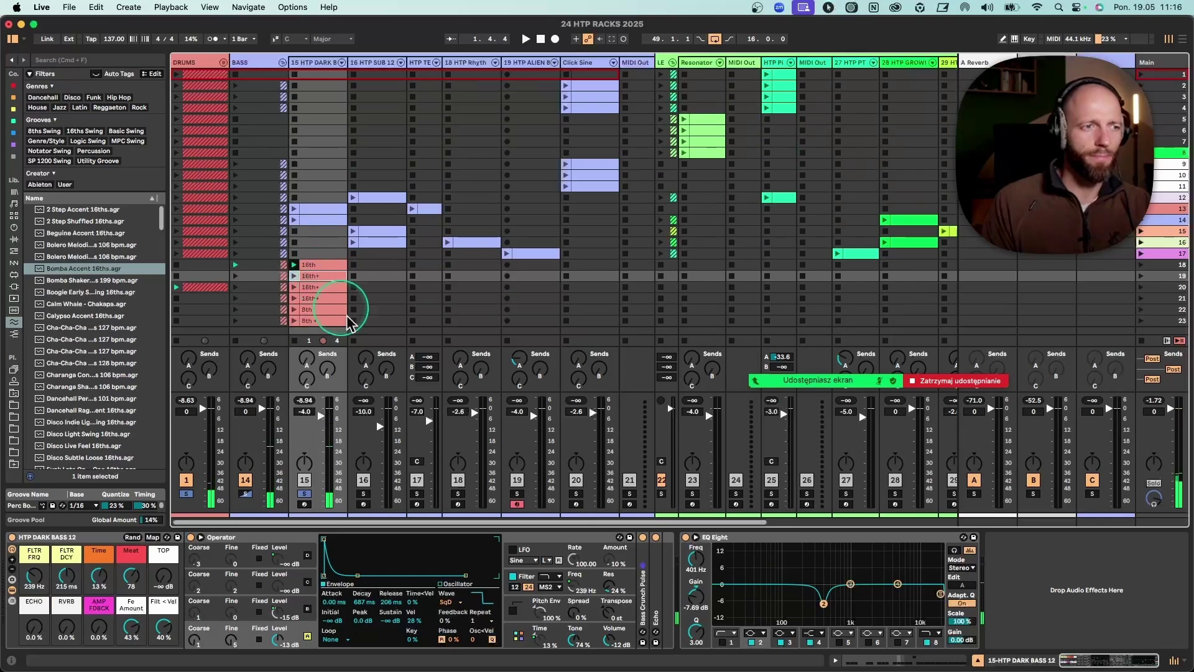
double_click(321, 266)
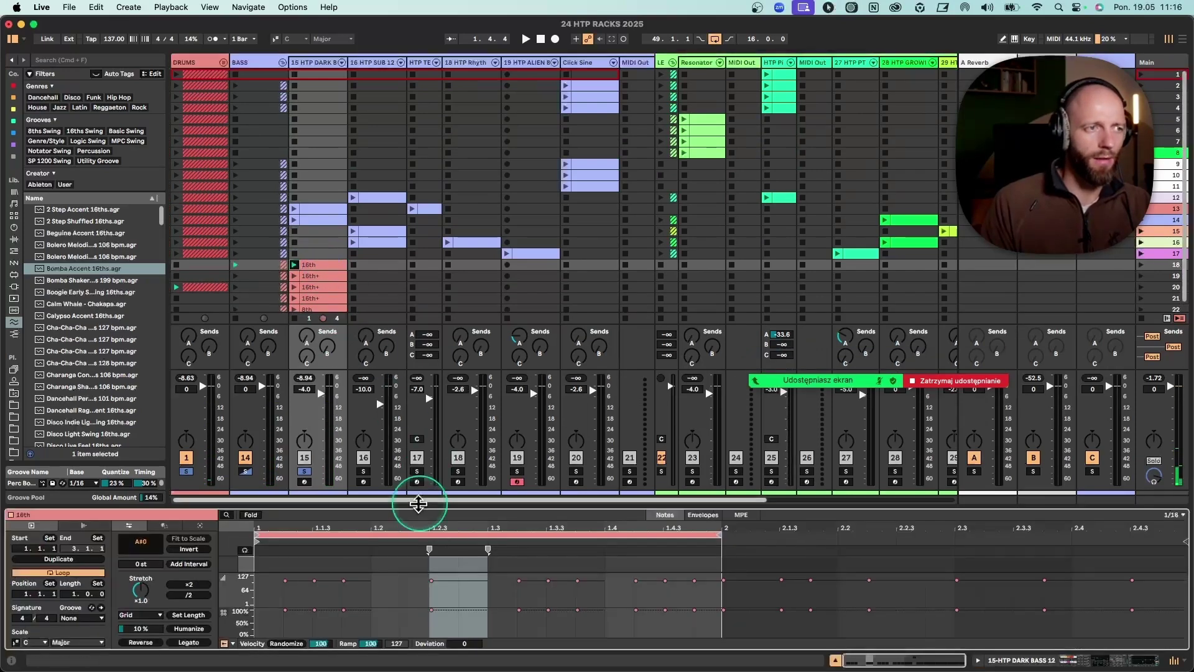
drag(419, 508, 421, 359)
click(301, 487)
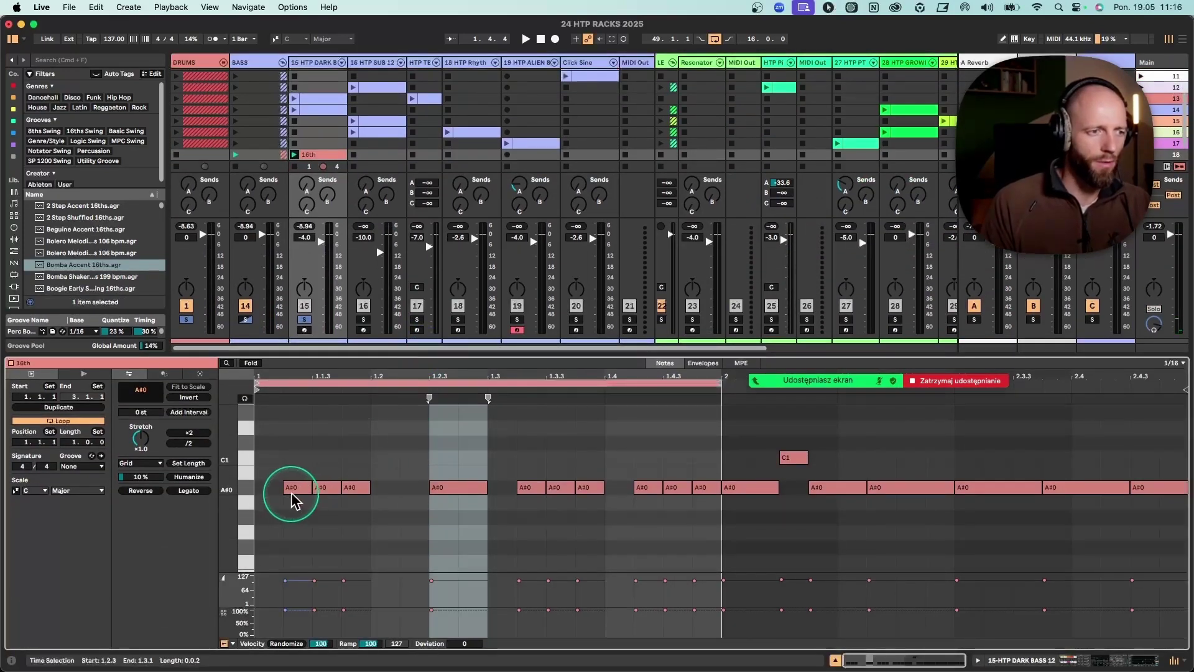
click(327, 487)
click(441, 487)
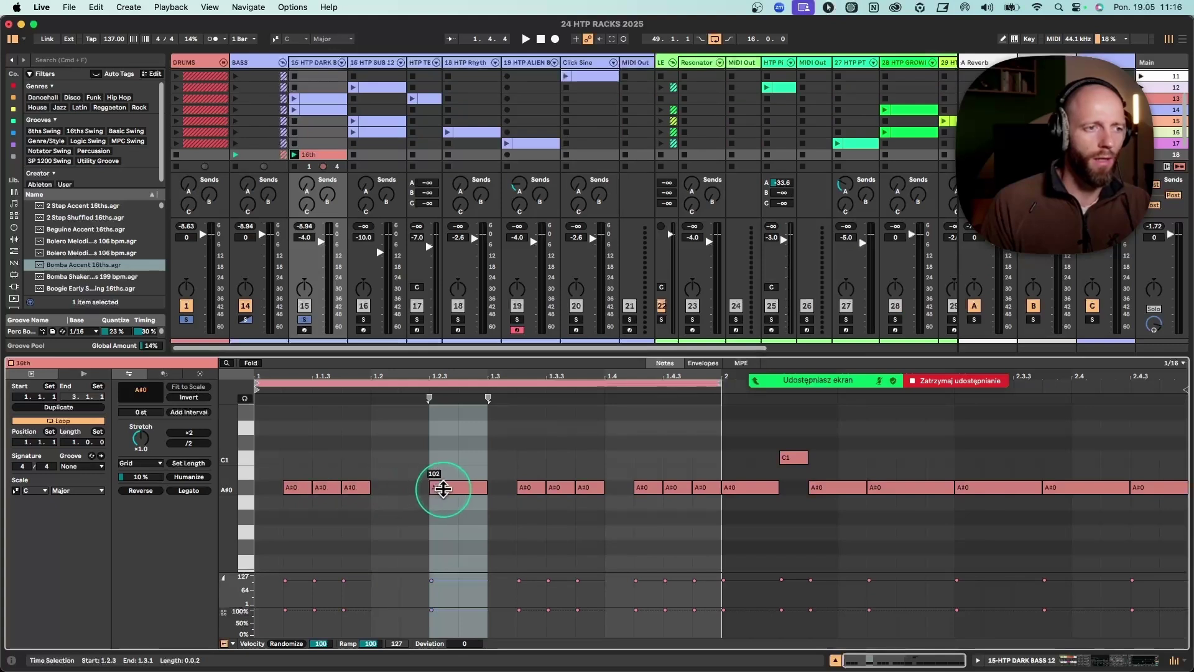
click(547, 486)
click(590, 487)
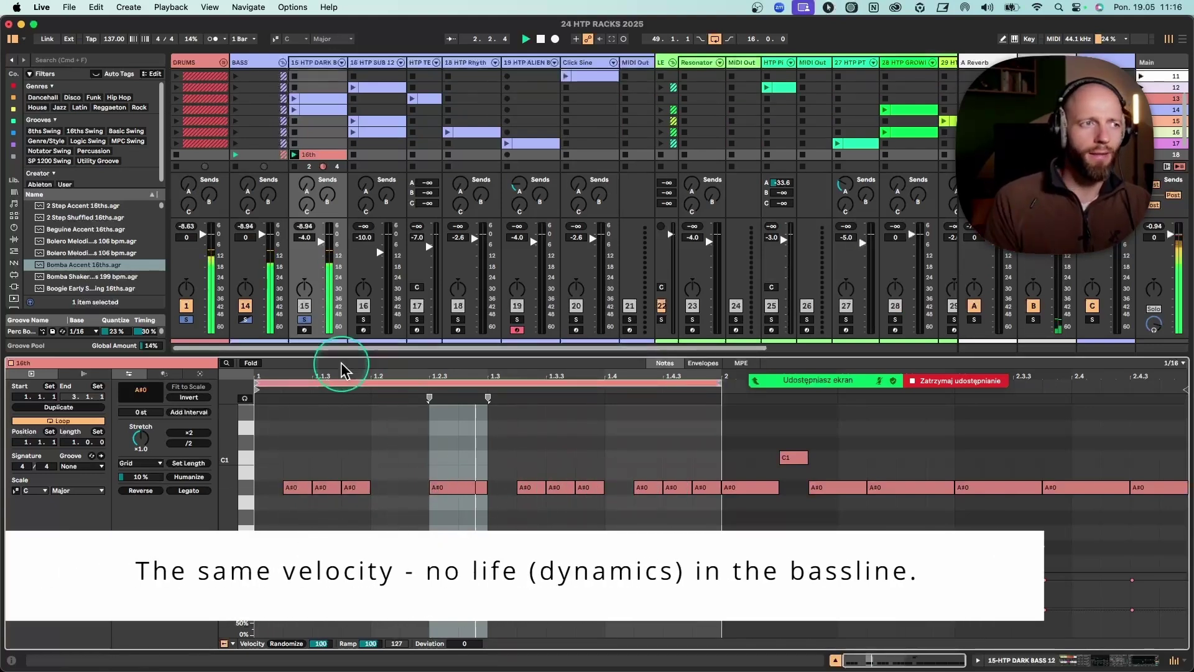
Open the 16th+ clip in scene 19 in an enlarged note editor and check its note velocities.
drag(320, 357, 373, 240)
click(320, 166)
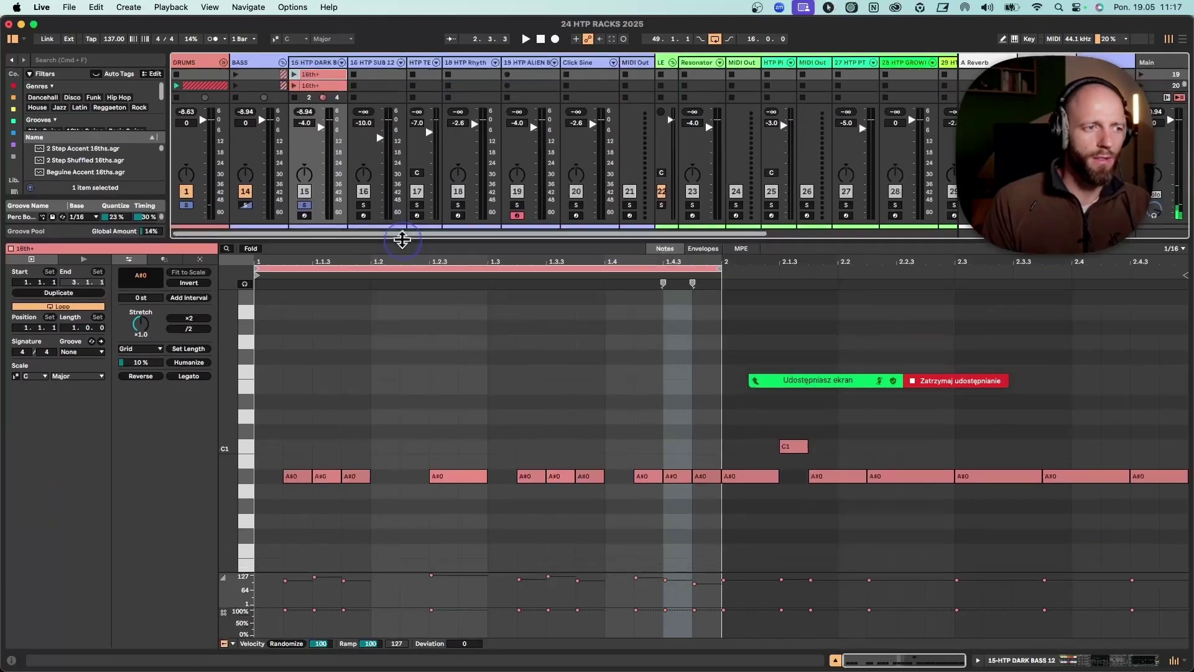
click(317, 476)
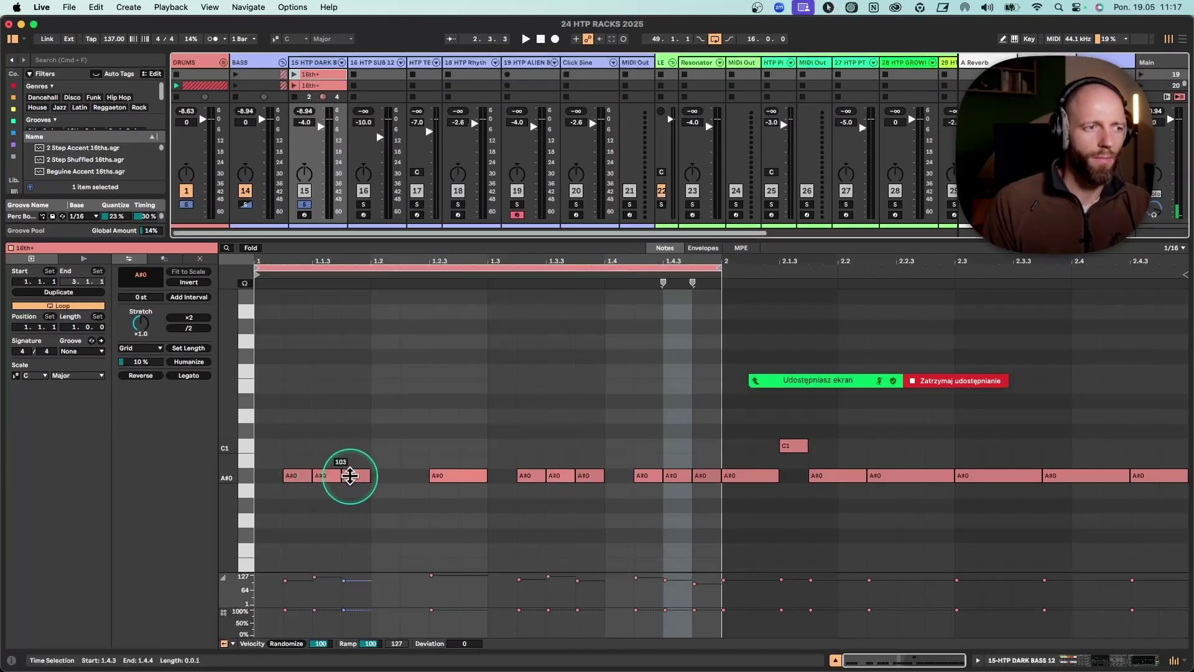
click(589, 476)
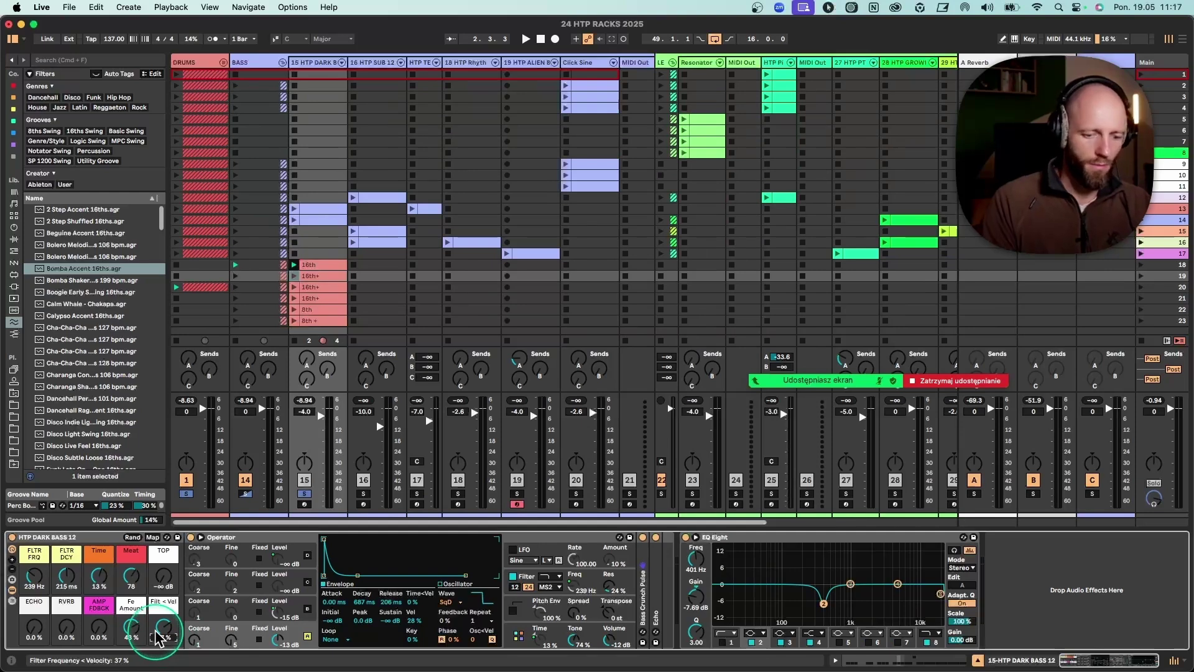
Set the velocity amount of oscillator A's envelope to 52 % and the Filt < Vel macro to 48 %.
drag(412, 620, 412, 605)
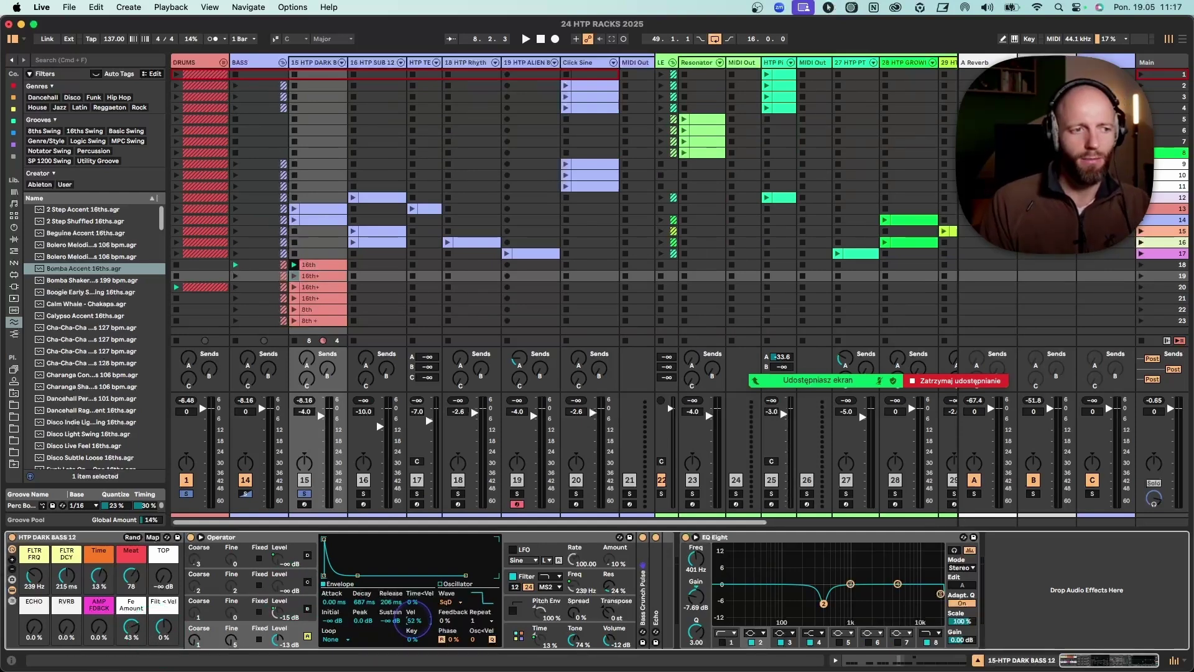
click(509, 594)
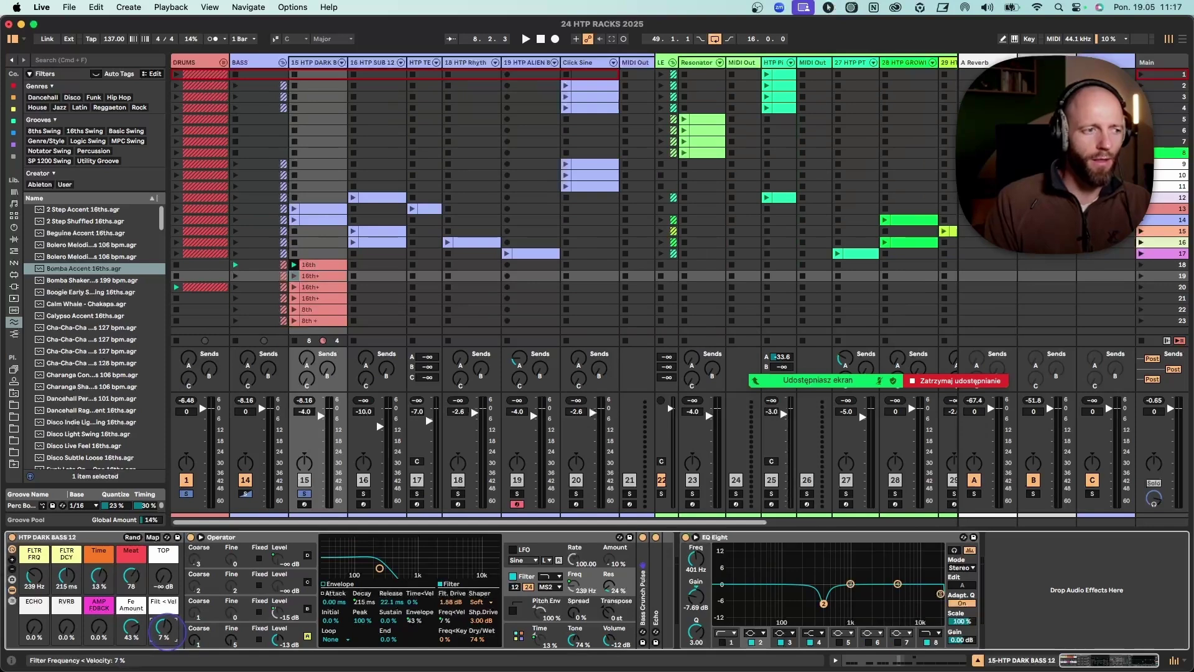
click(459, 629)
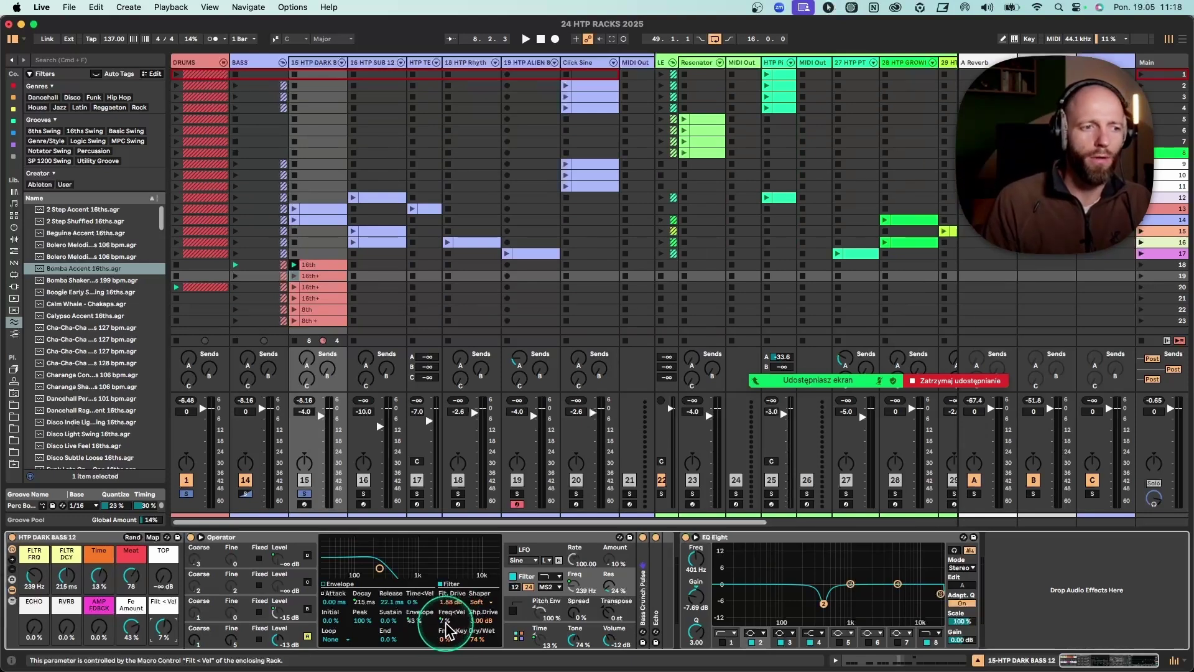
click(164, 634)
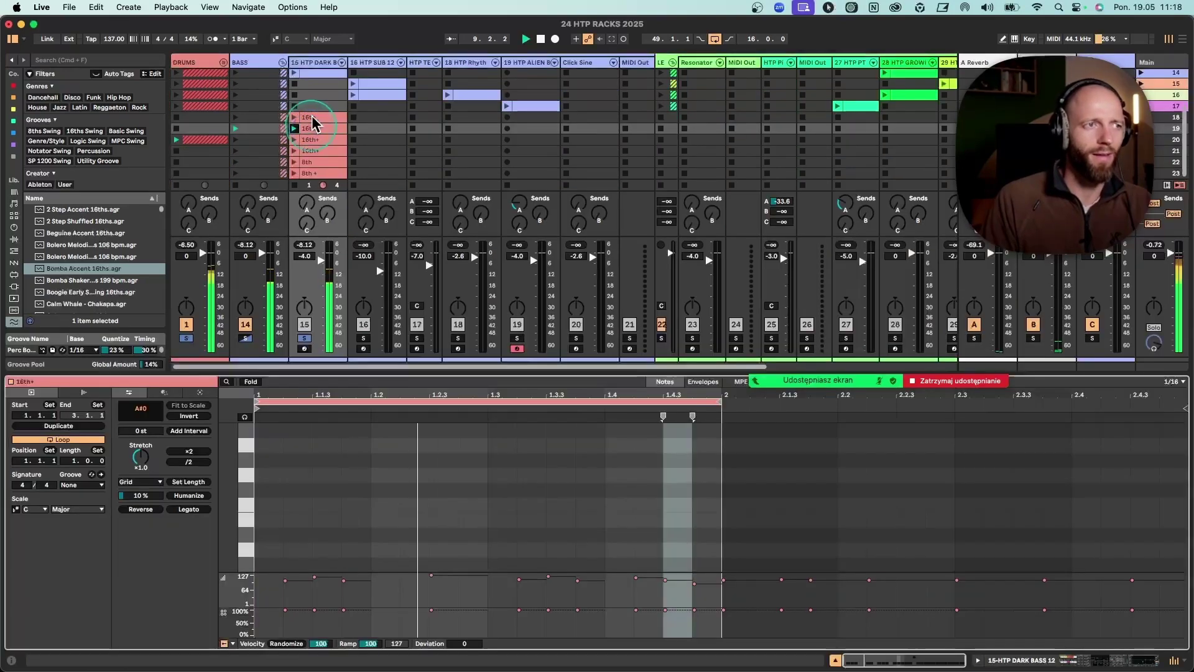
double_click(311, 63)
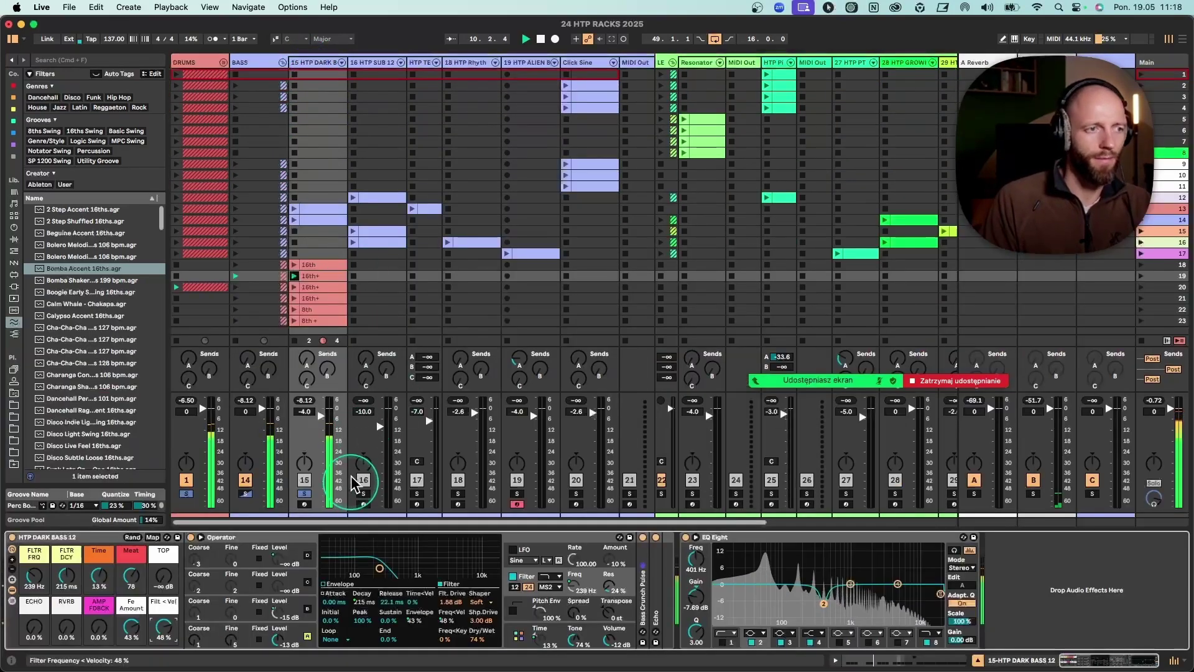
Vary note velocities in the playing 16th+ clip: 98 for the first note, 122 for the second and 115 for the one ending at bar 2.
double_click(322, 275)
click(421, 532)
scroll(421, 532, down, 4)
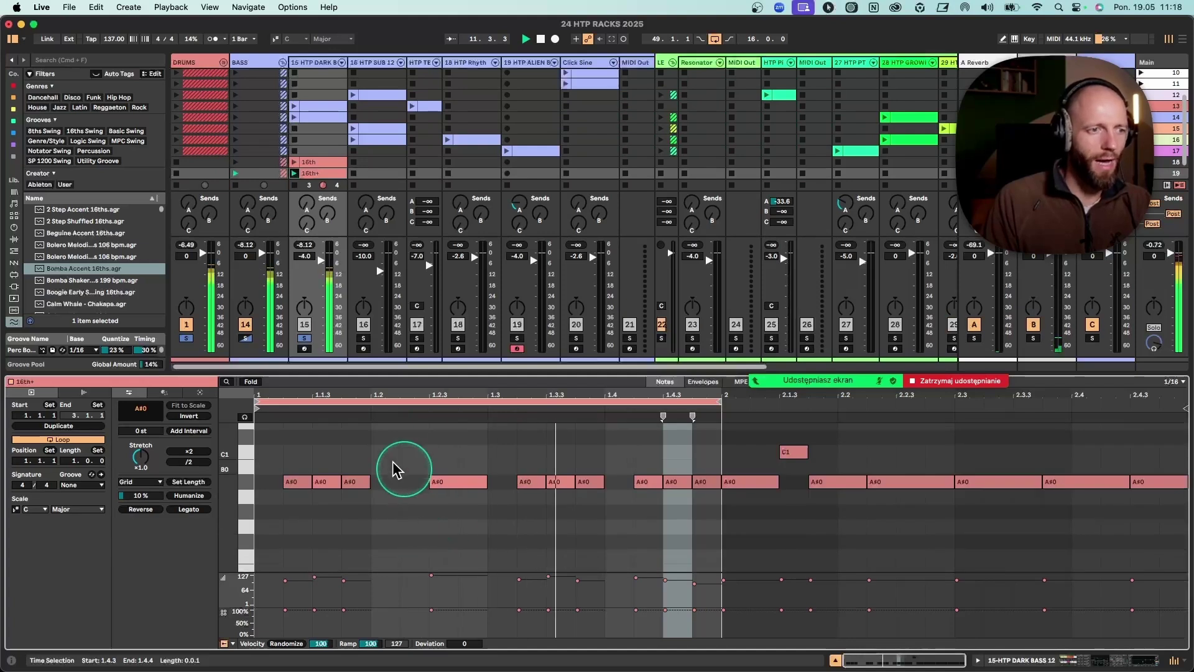
click(438, 488)
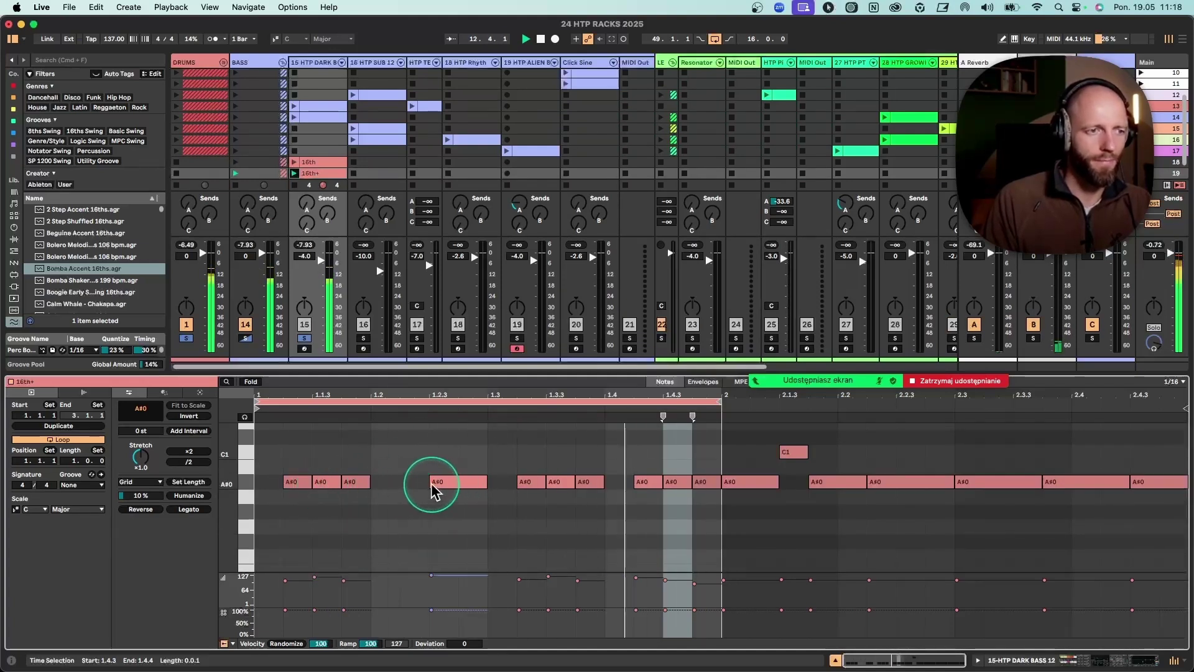
click(437, 485)
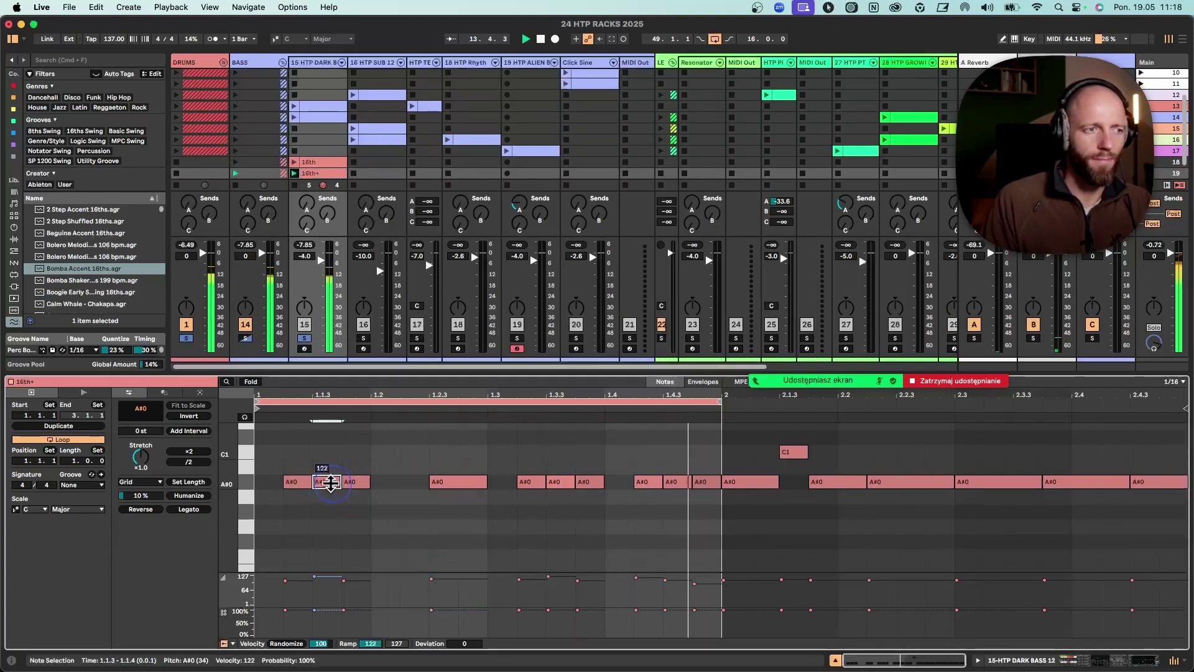
click(293, 482)
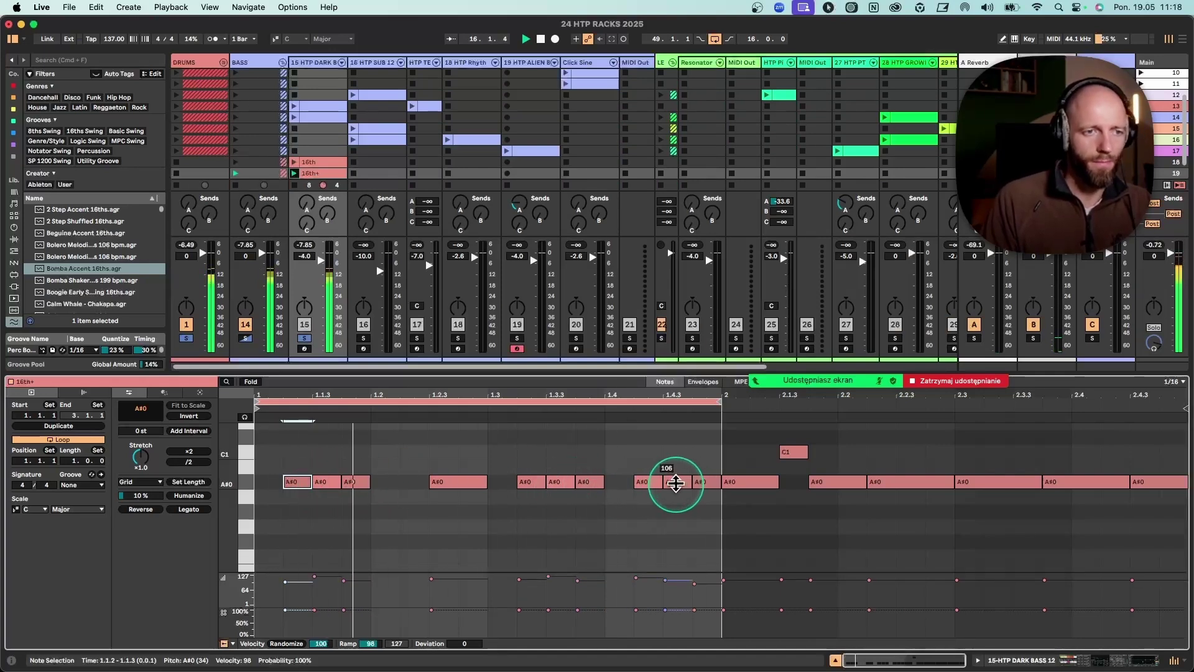
click(723, 482)
drag(710, 484, 709, 482)
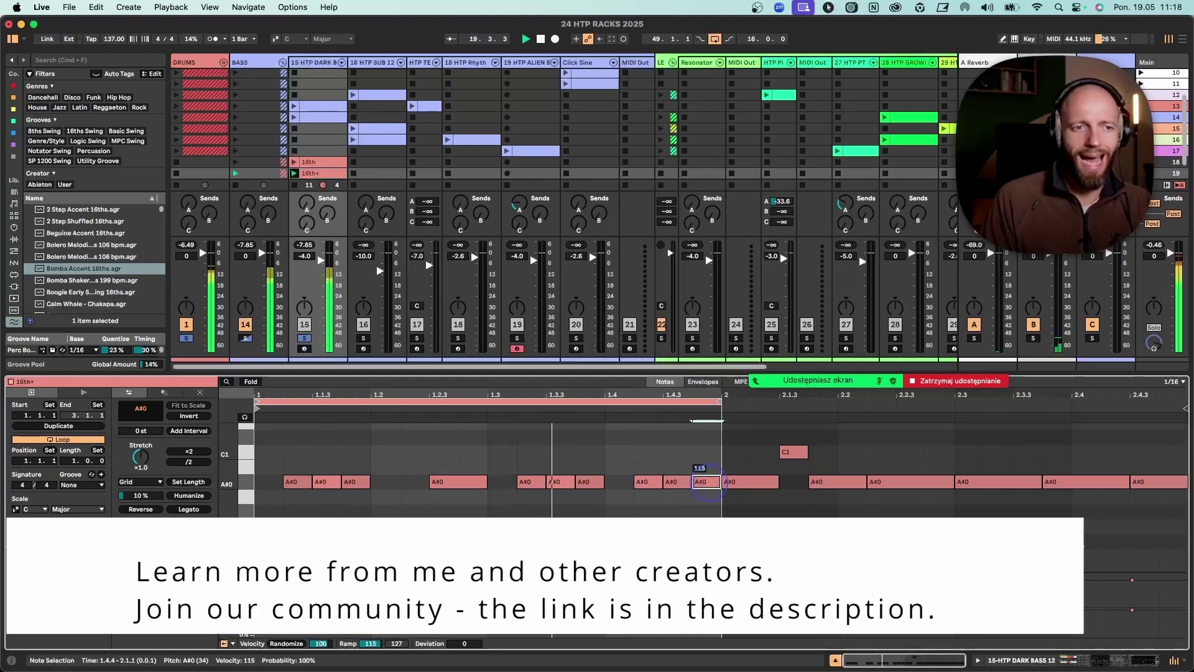
Sweep the Filt < Vel macro to 25 % and up to 43 % during playback, and set Operator's filter Freq<Key to 33 %.
double_click(307, 63)
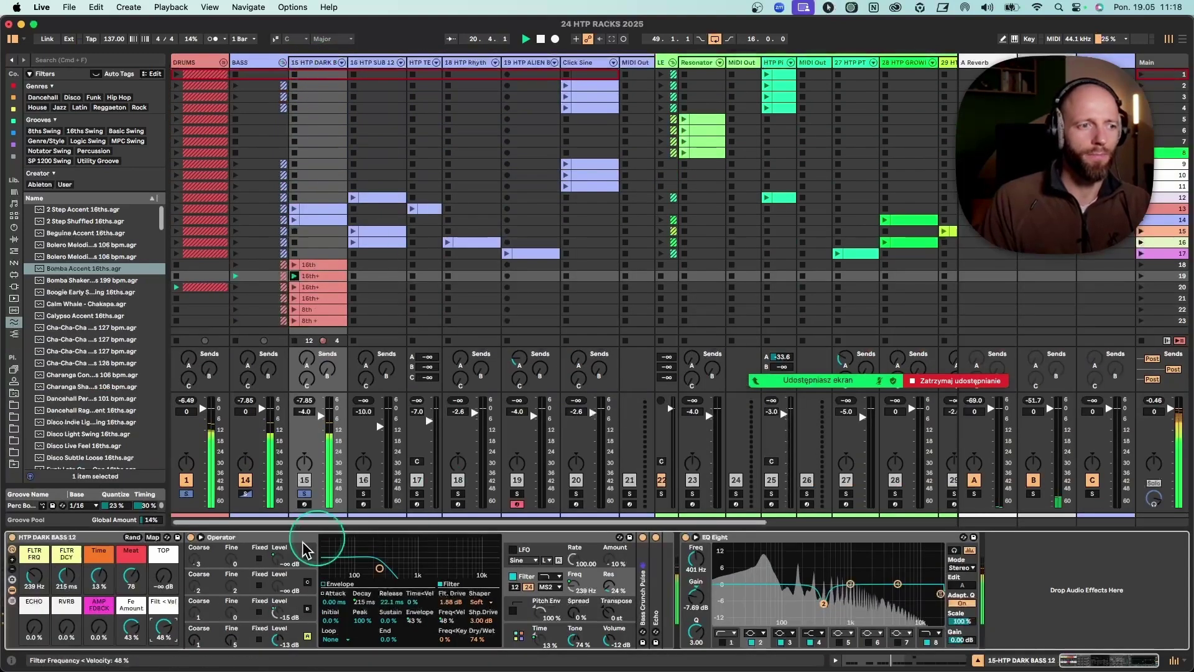
drag(164, 630, 163, 657)
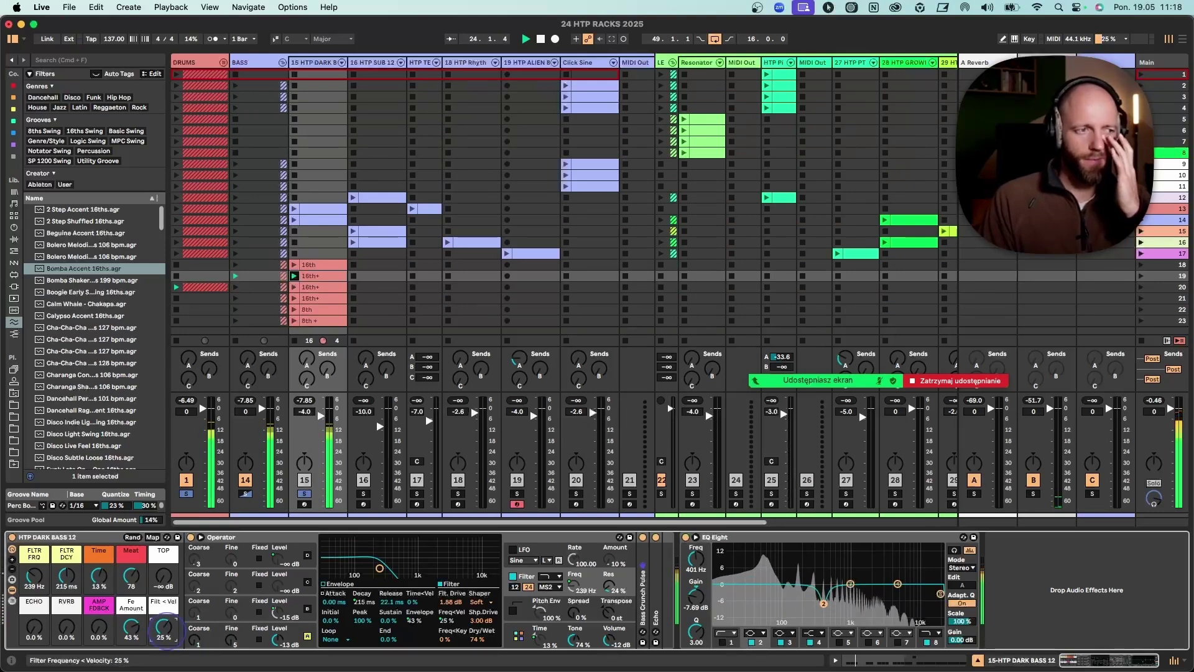
drag(164, 628, 415, 591)
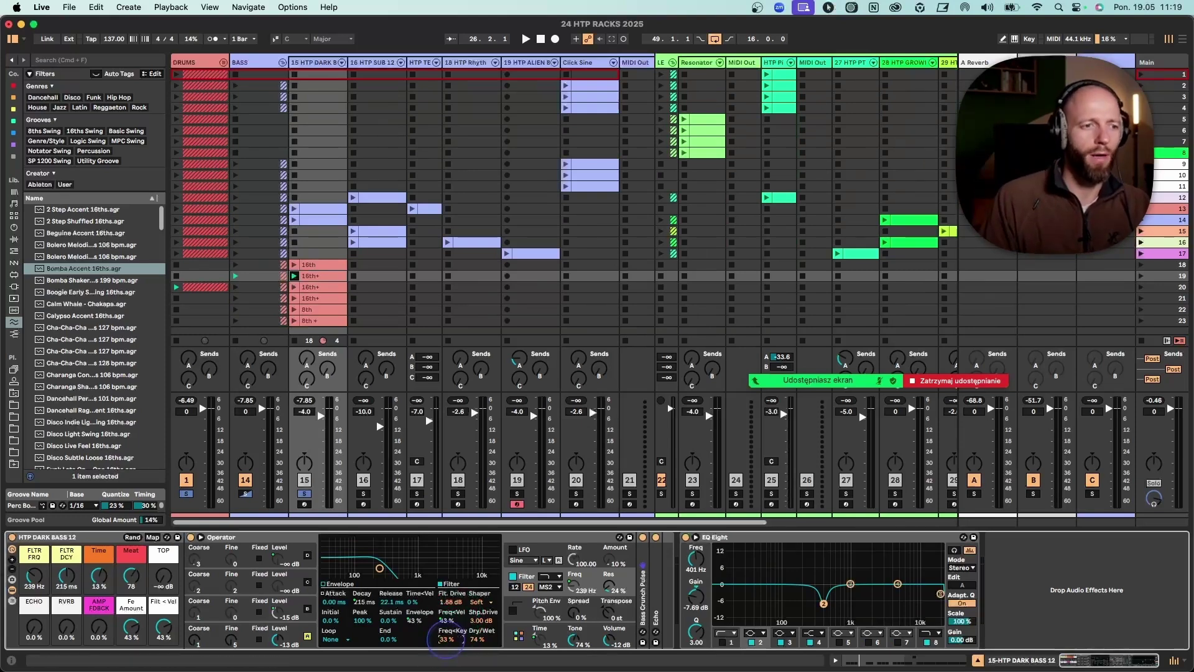
Open the 16th+ clip in scene 20, enlarge its note editor and launch the clip.
double_click(317, 293)
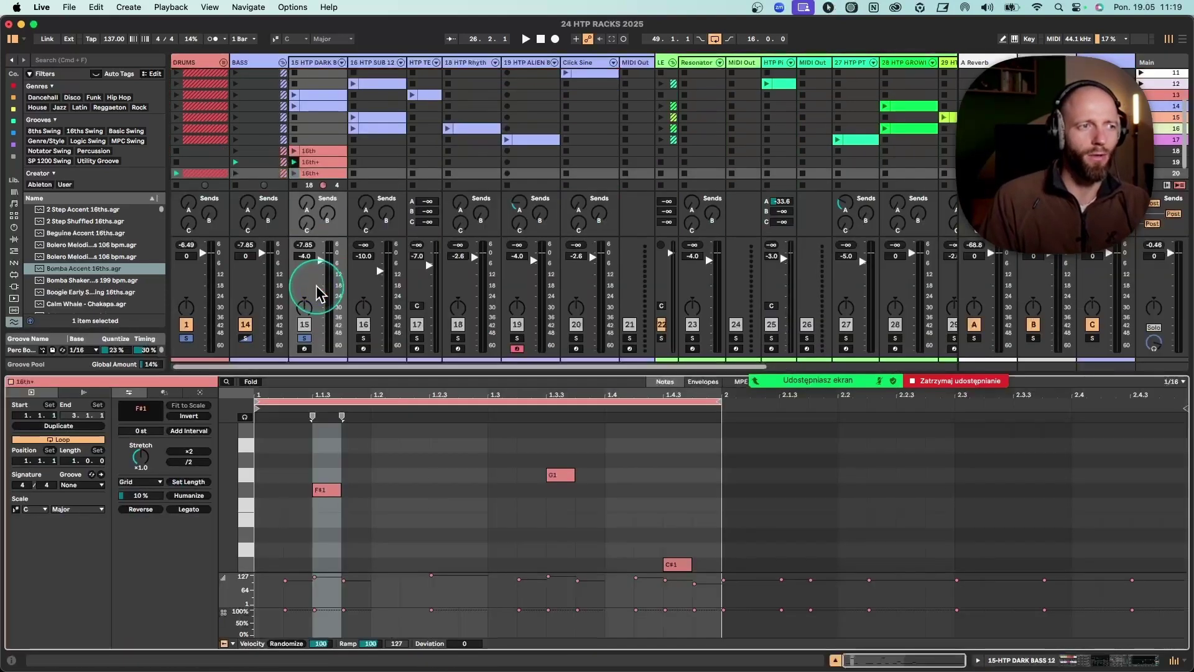
drag(319, 374, 346, 338)
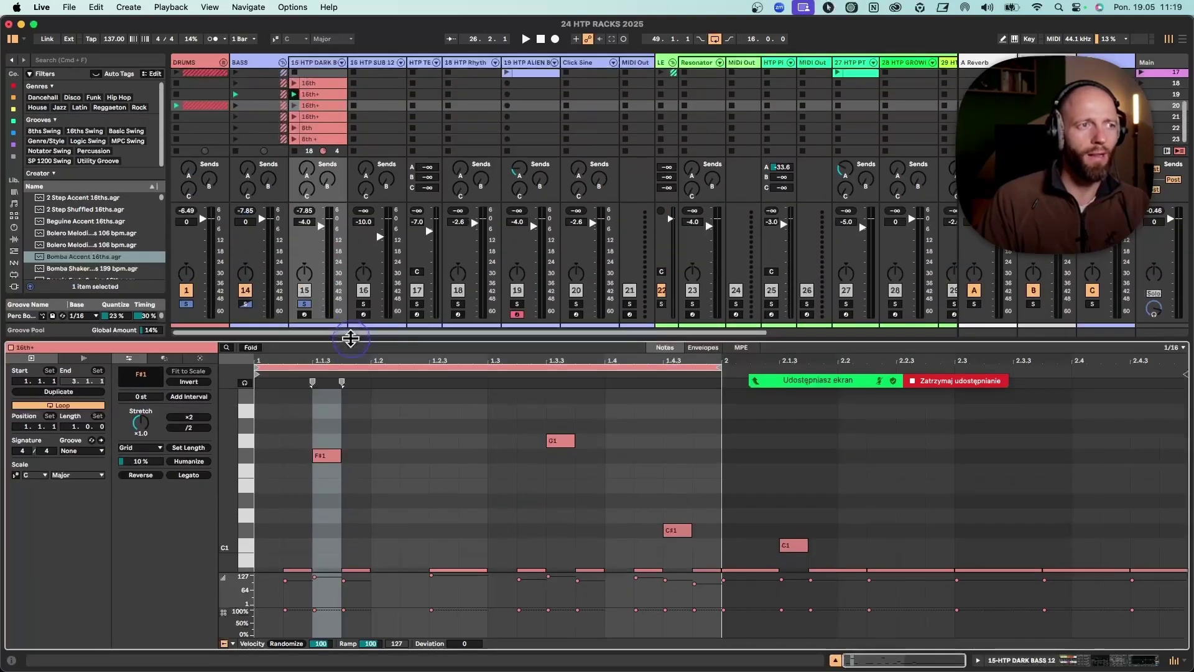
click(294, 105)
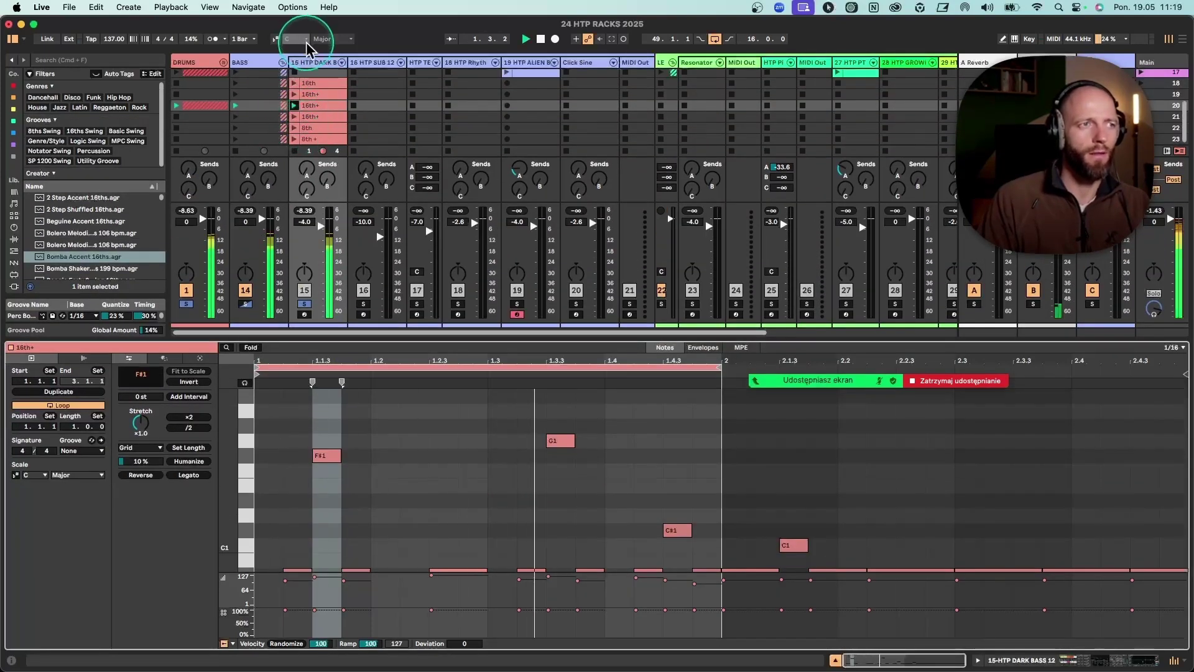
Sweep Operator's filter Freq<Key to 55 % and -38 % while the clip plays, reset it to its default and stop playback.
double_click(309, 63)
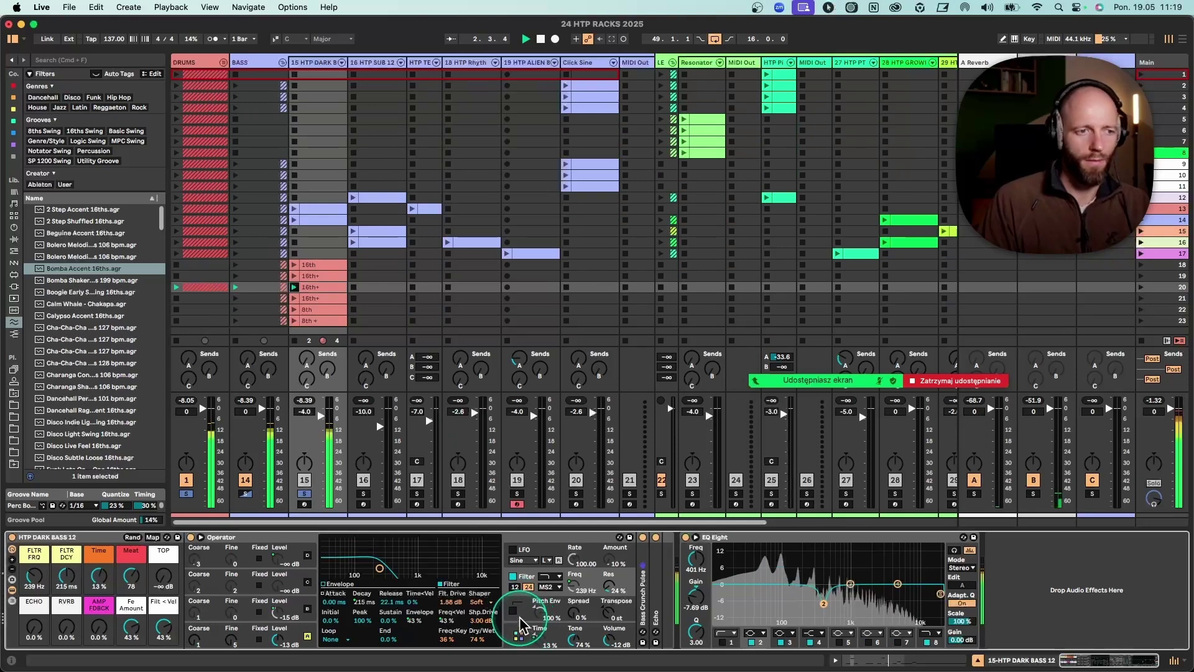
click(521, 617)
click(510, 597)
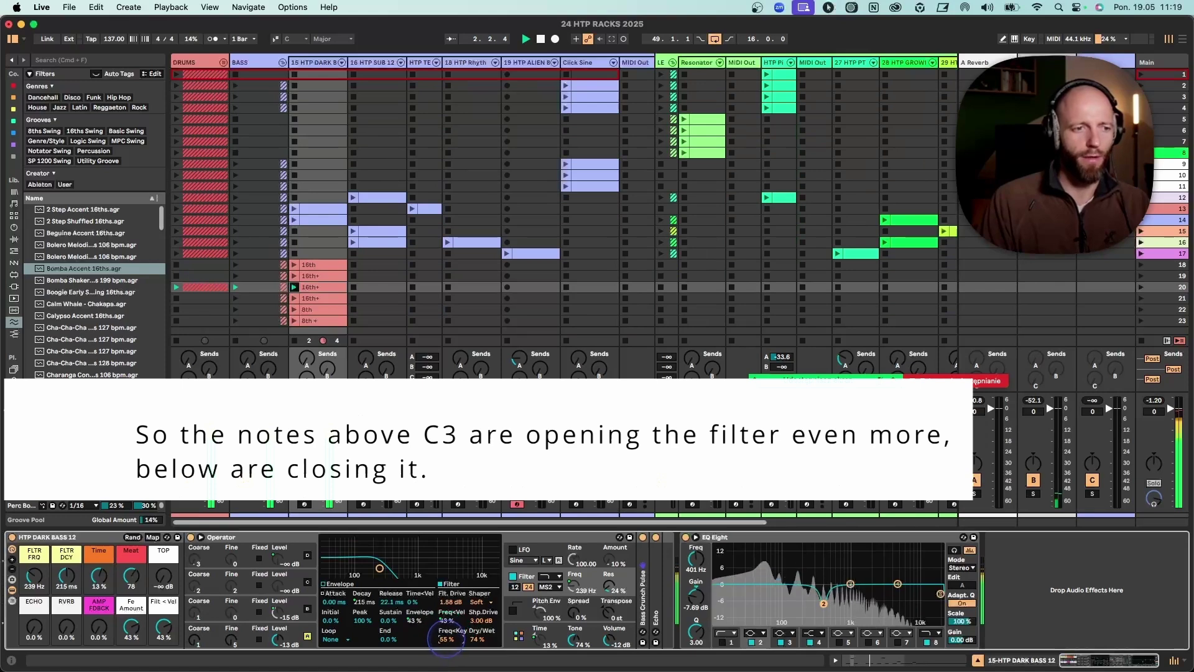
drag(446, 638, 445, 653)
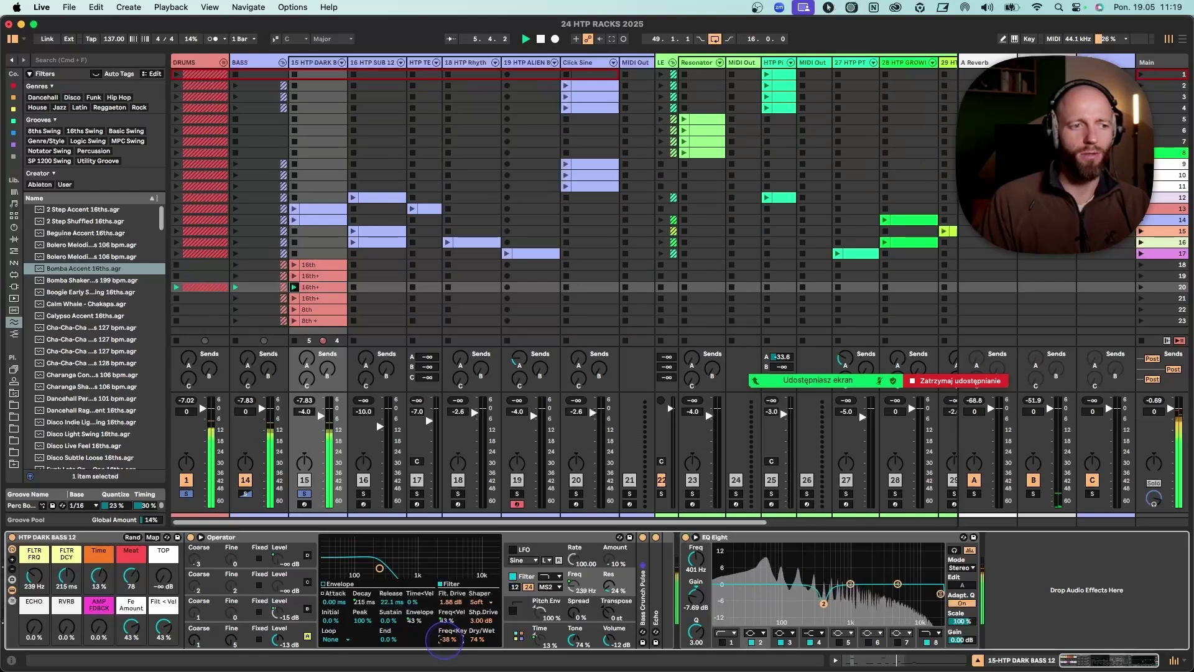
double_click(444, 639)
key(space)
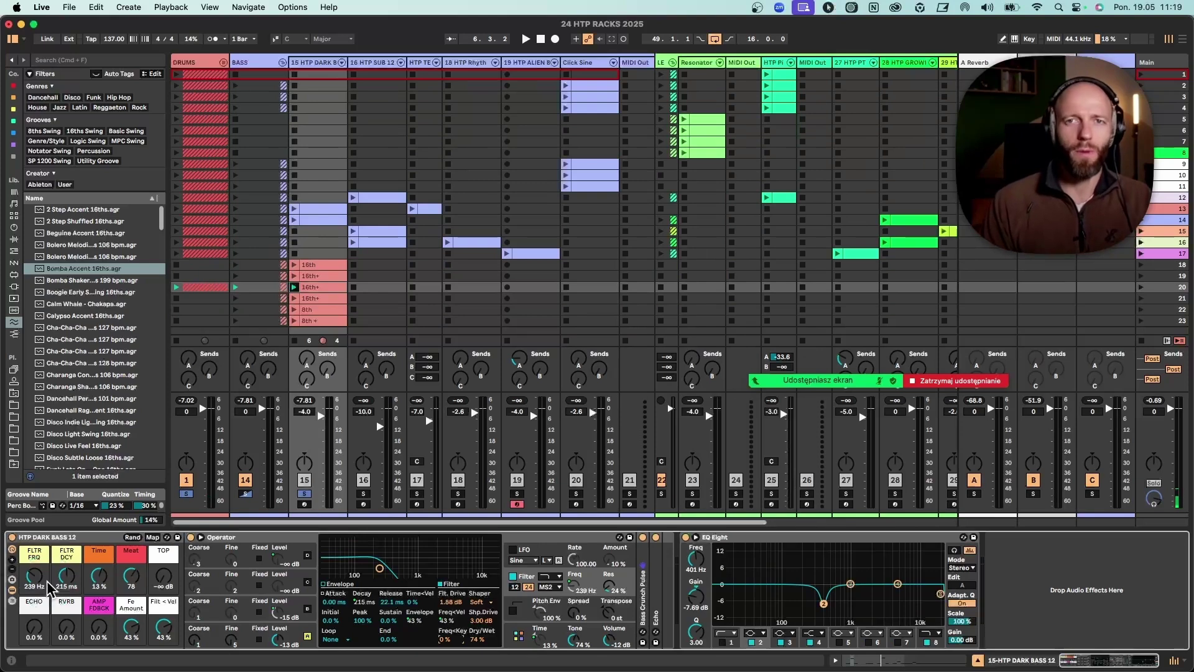
Unfold the Bass Crunch Pulse device and compare the loop with the device bypassed and enabled.
key(space)
double_click(643, 554)
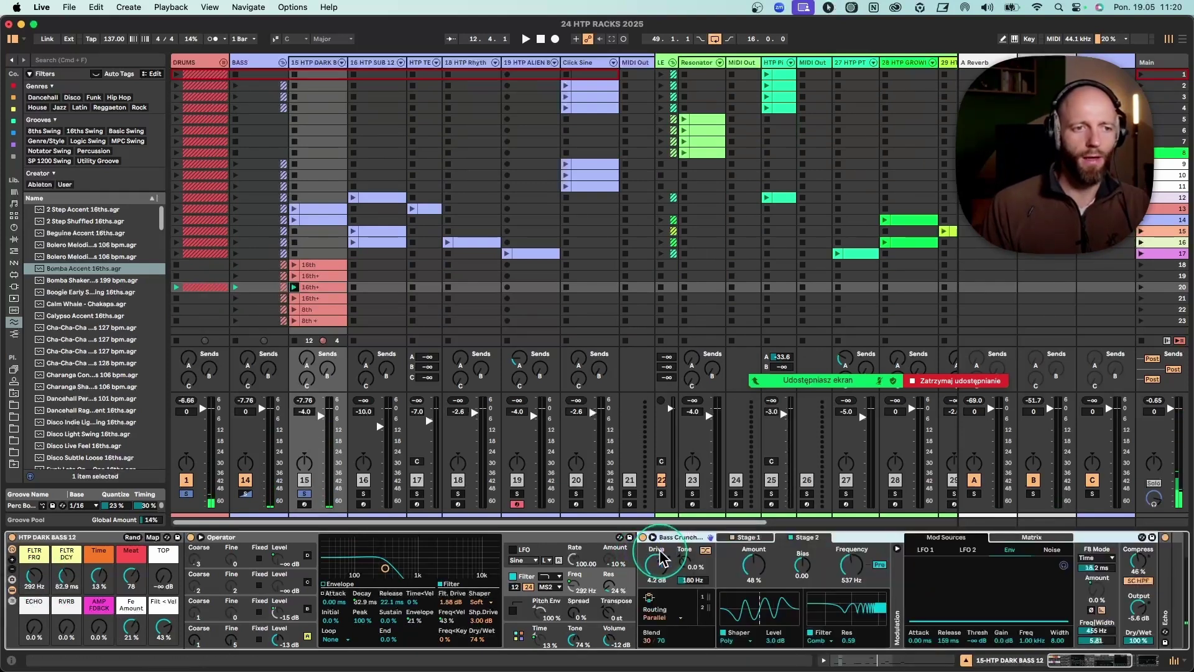
click(642, 536)
key(space)
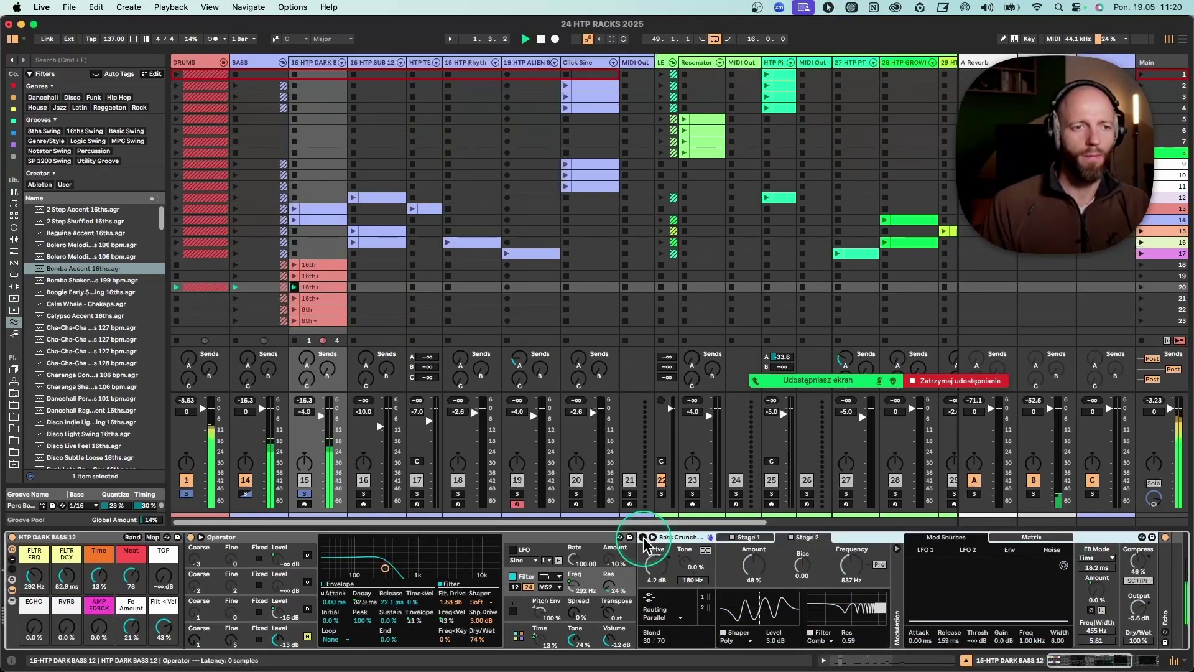
click(642, 537)
click(690, 540)
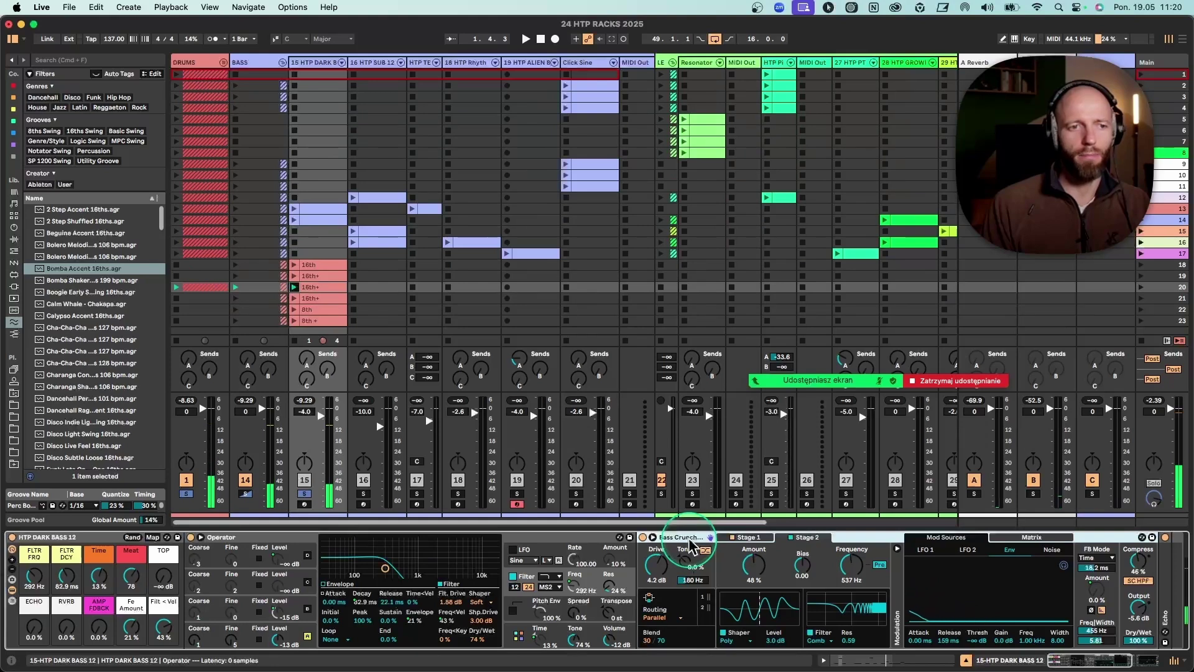
Play the loop with Stage 2 of Bass Crunch Pulse switched off, view Stage 1's settings and switch Stage 2 back on.
scroll(818, 646, right, 2)
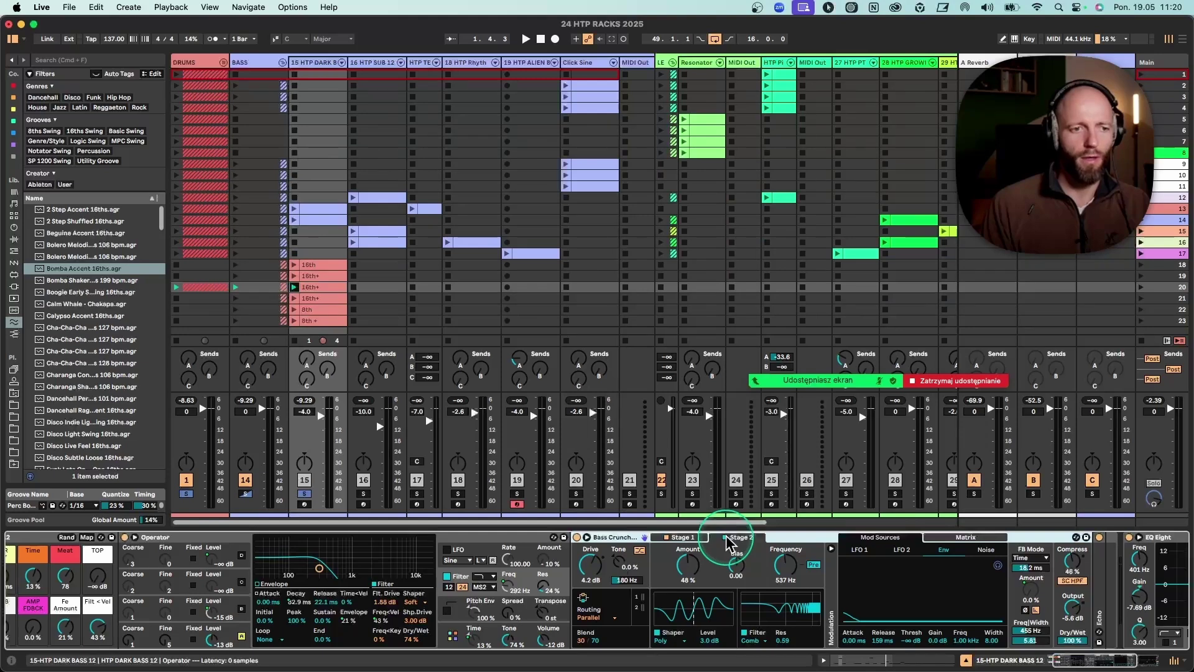
key(space)
click(694, 539)
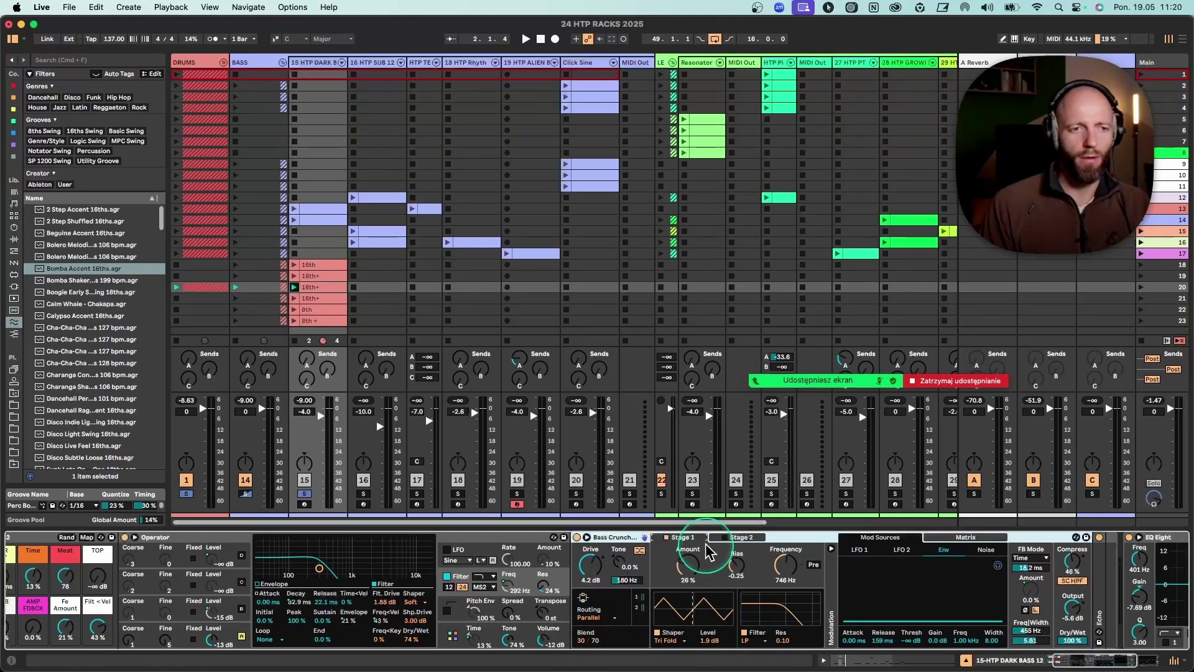
click(727, 538)
Adjust the Stage 2 filter frequency of Bass Crunch Pulse while the loop plays, and stop playback.
key(space)
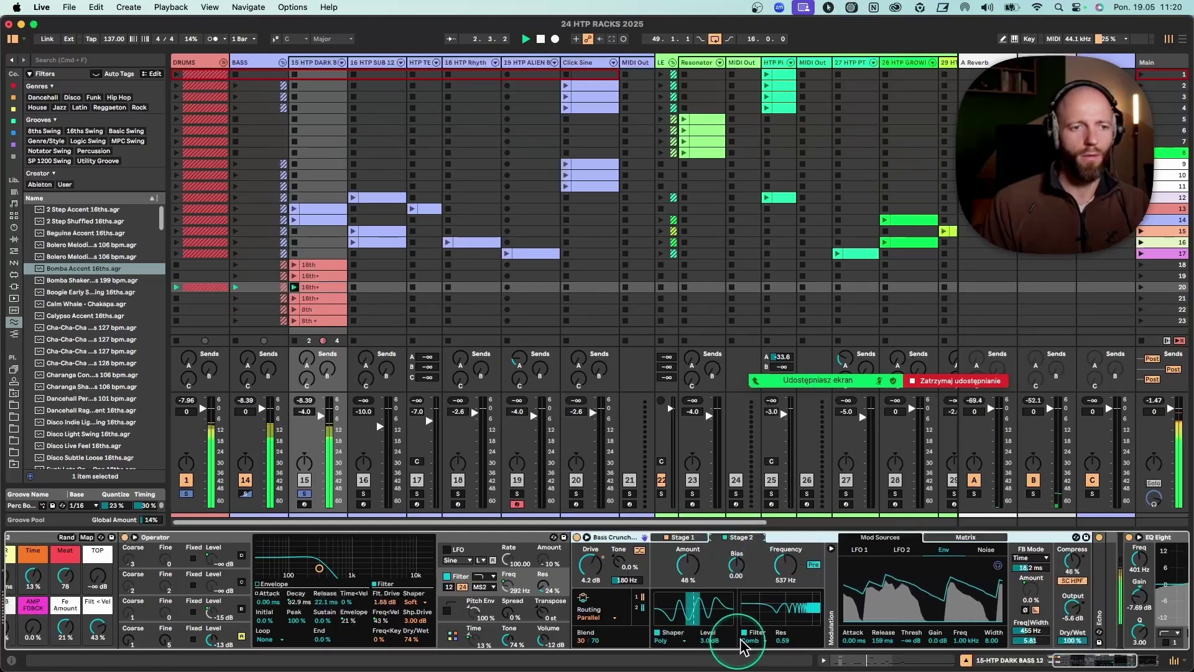
click(785, 564)
mouse_move(782, 566)
mouse_down()
mouse_move(782, 557)
mouse_move(782, 587)
mouse_up()
key(space)
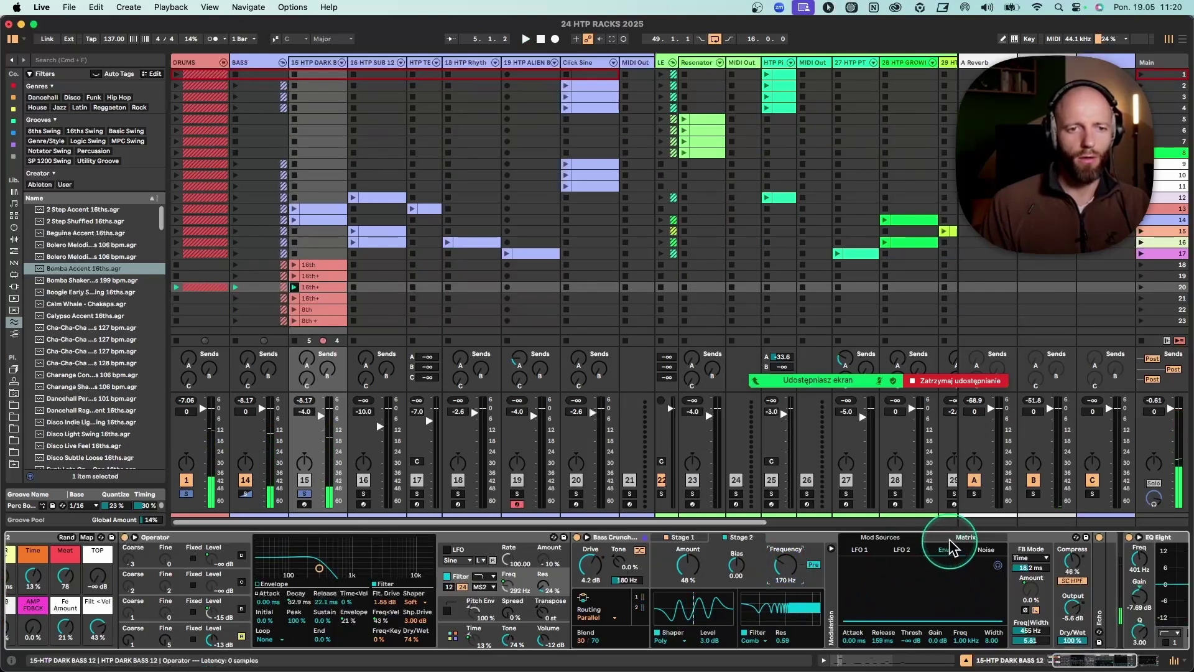
In Bass Crunch Pulse's modulation matrix, set LFO 2's amount on Filter 2 frequency to 31, then set Stage 2's frequency to 211 Hz during playback.
click(952, 538)
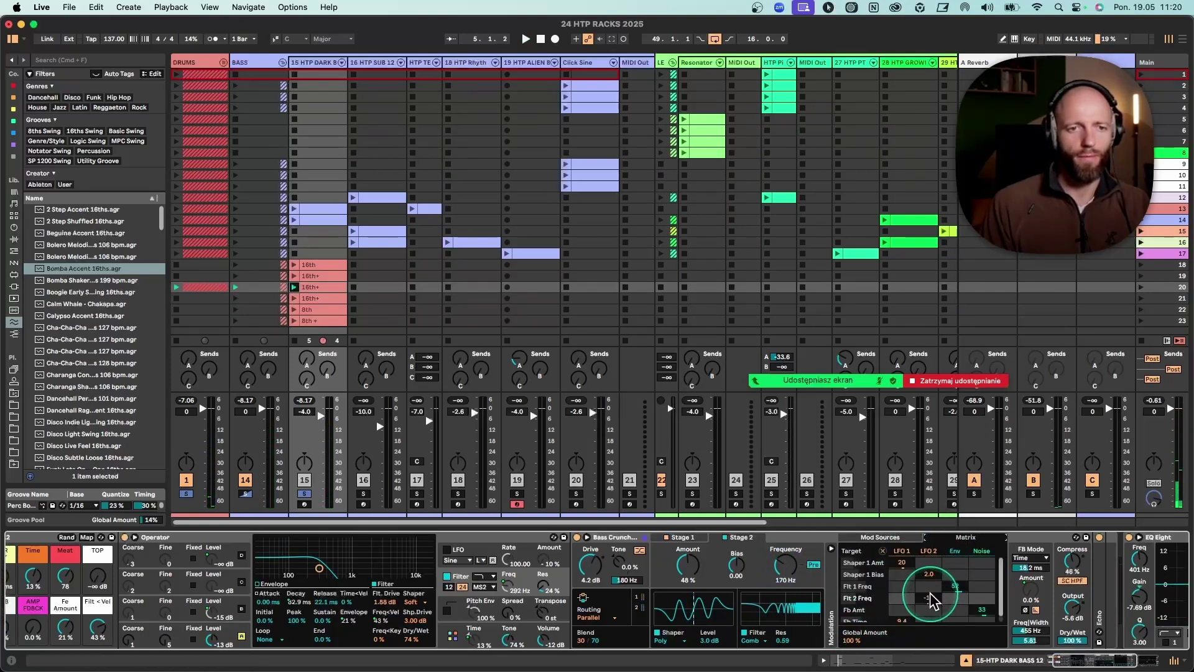
drag(930, 596, 930, 582)
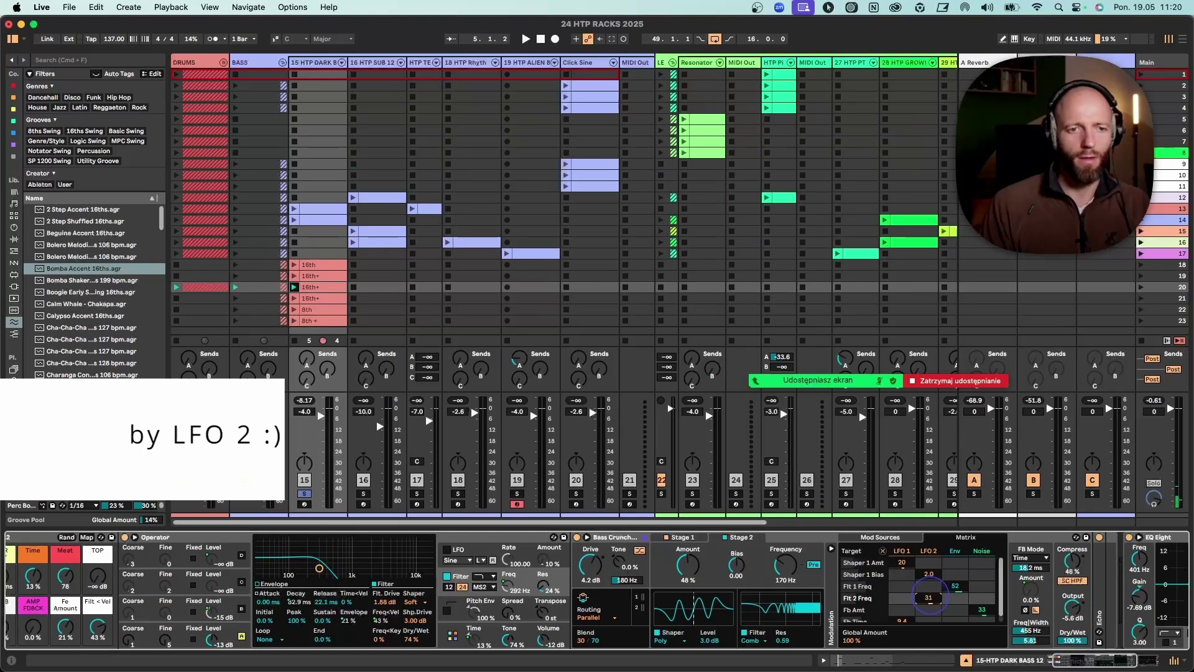
key(space)
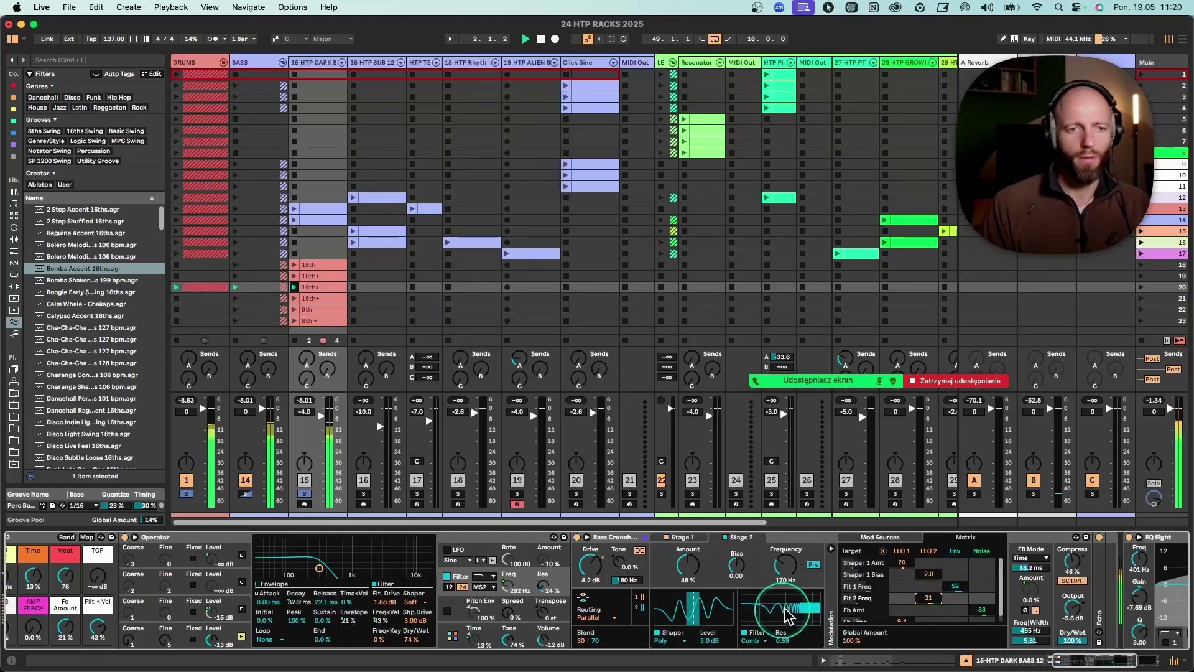
click(930, 552)
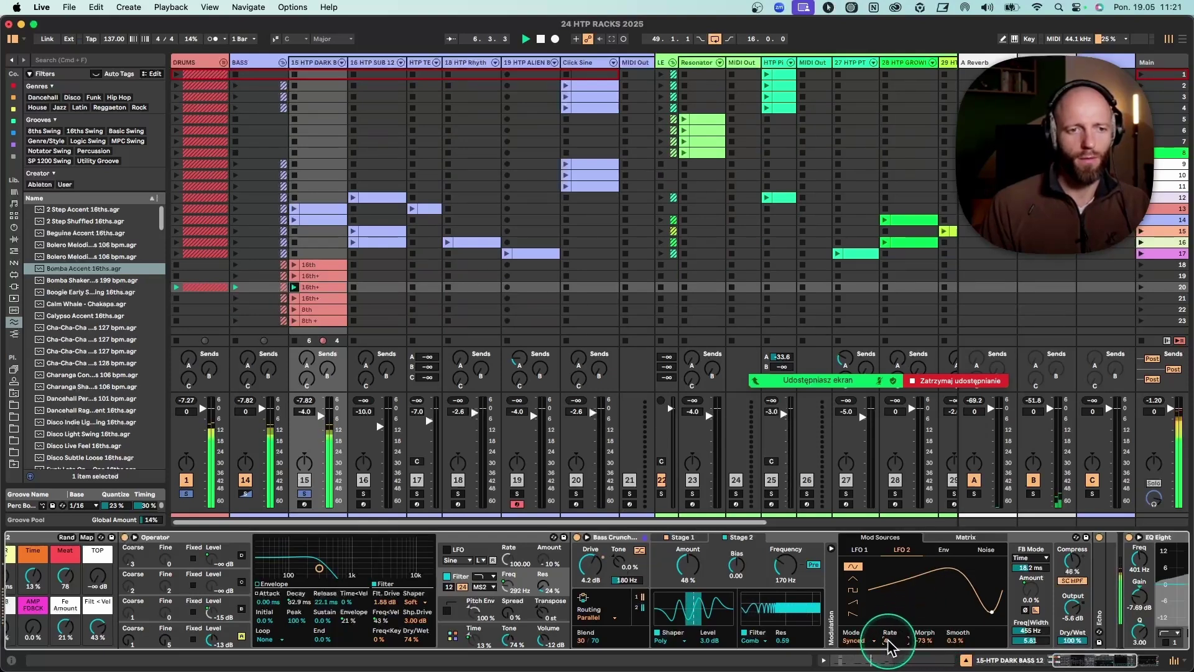
drag(786, 567, 786, 563)
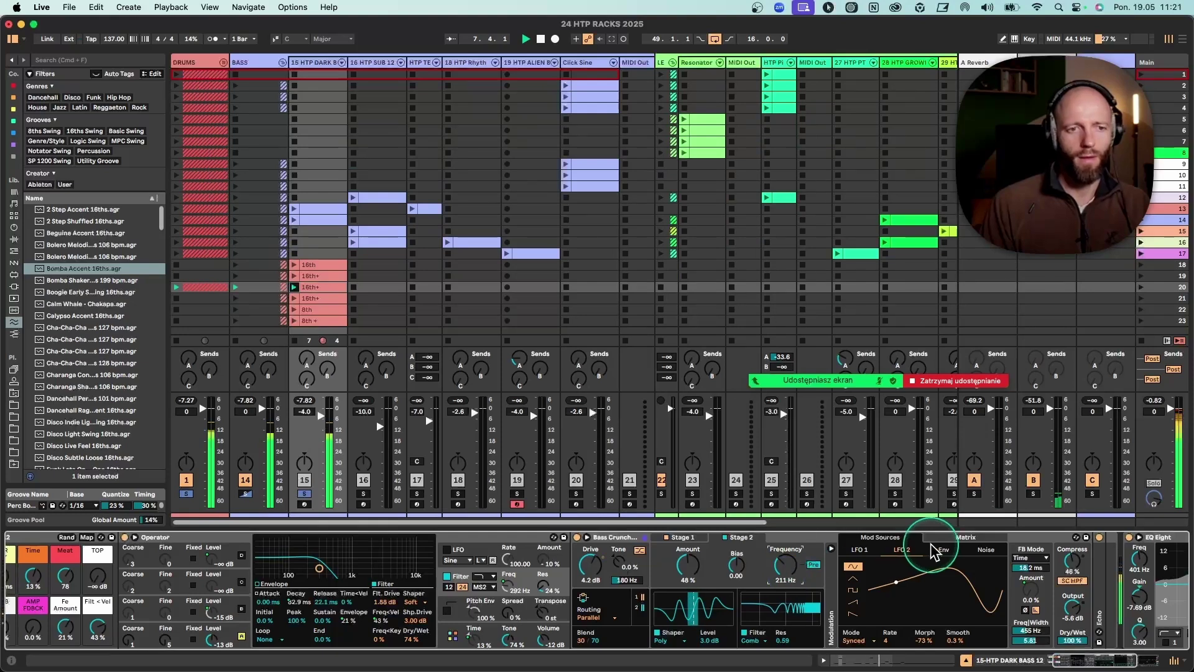
Fold the Bass Crunch Pulse and Operator devices, and clear the solo on the playing tracks.
double_click(782, 537)
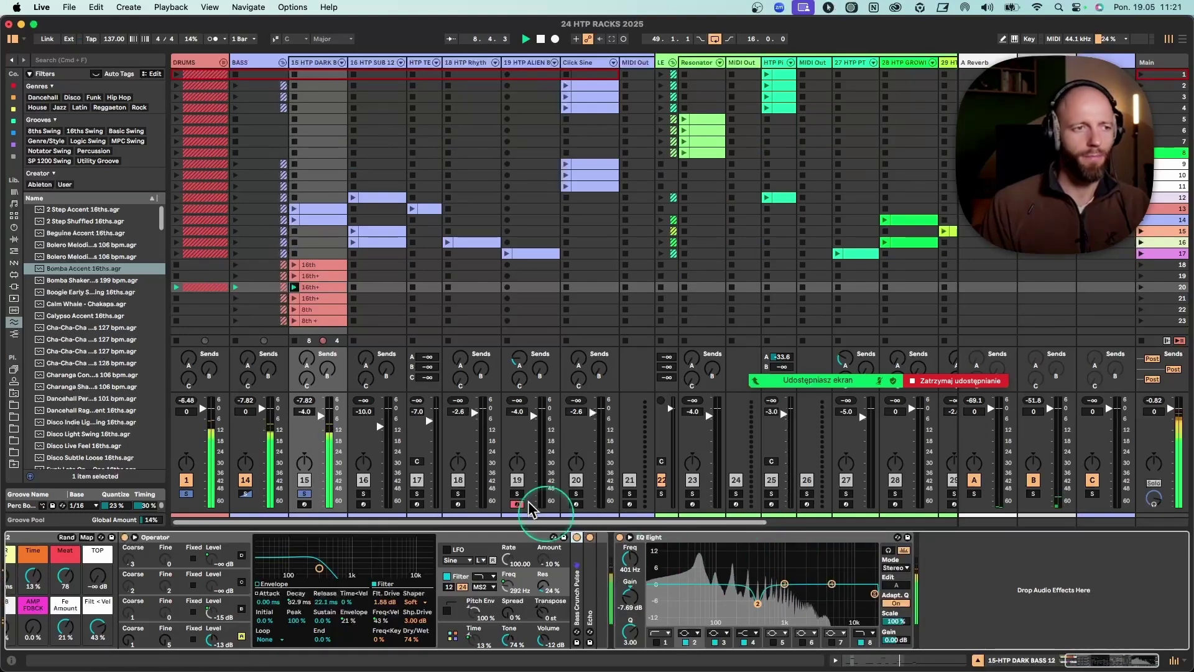
click(305, 497)
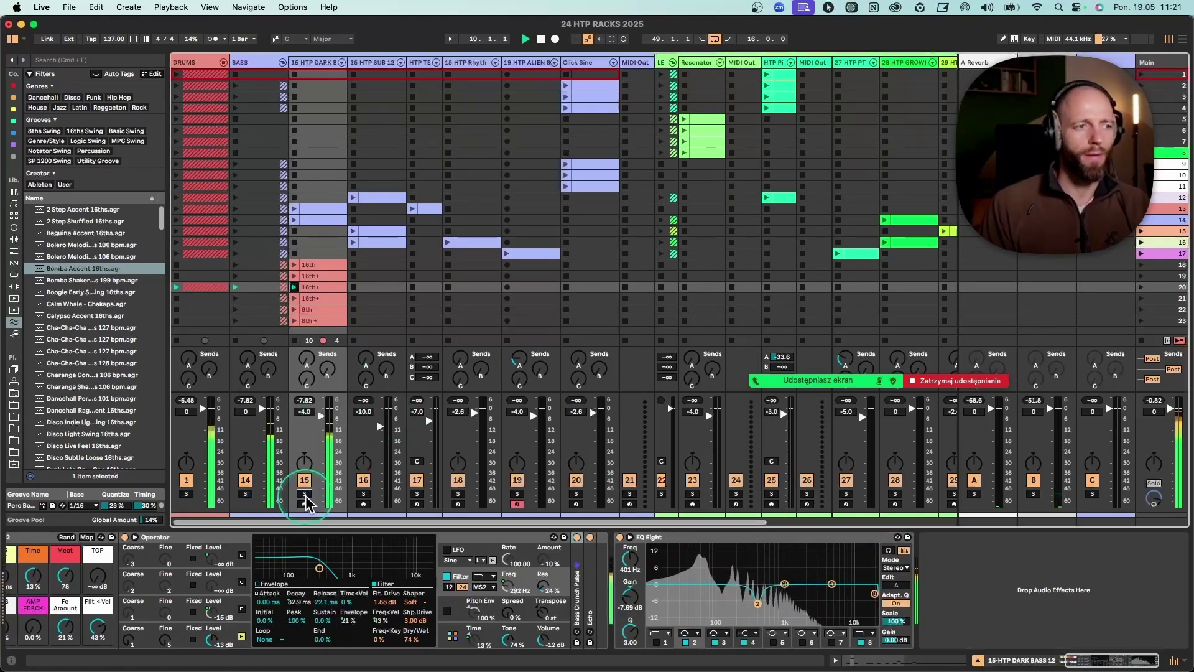
mouse_move(848, 380)
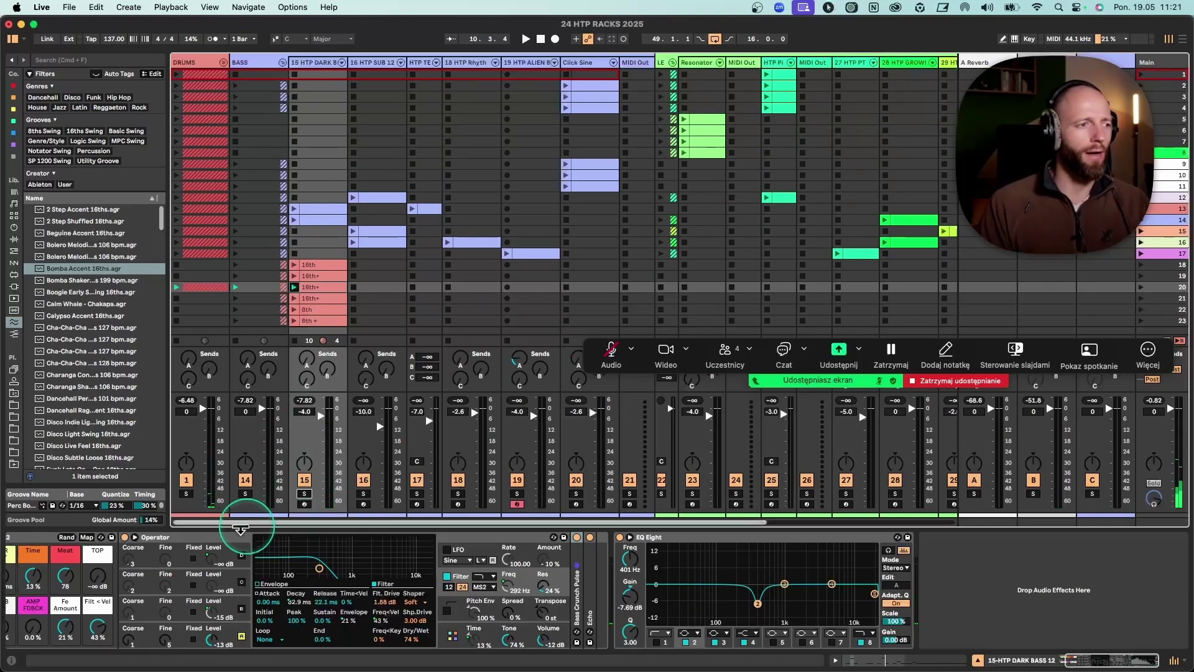
scroll(248, 541, left, 3)
double_click(281, 539)
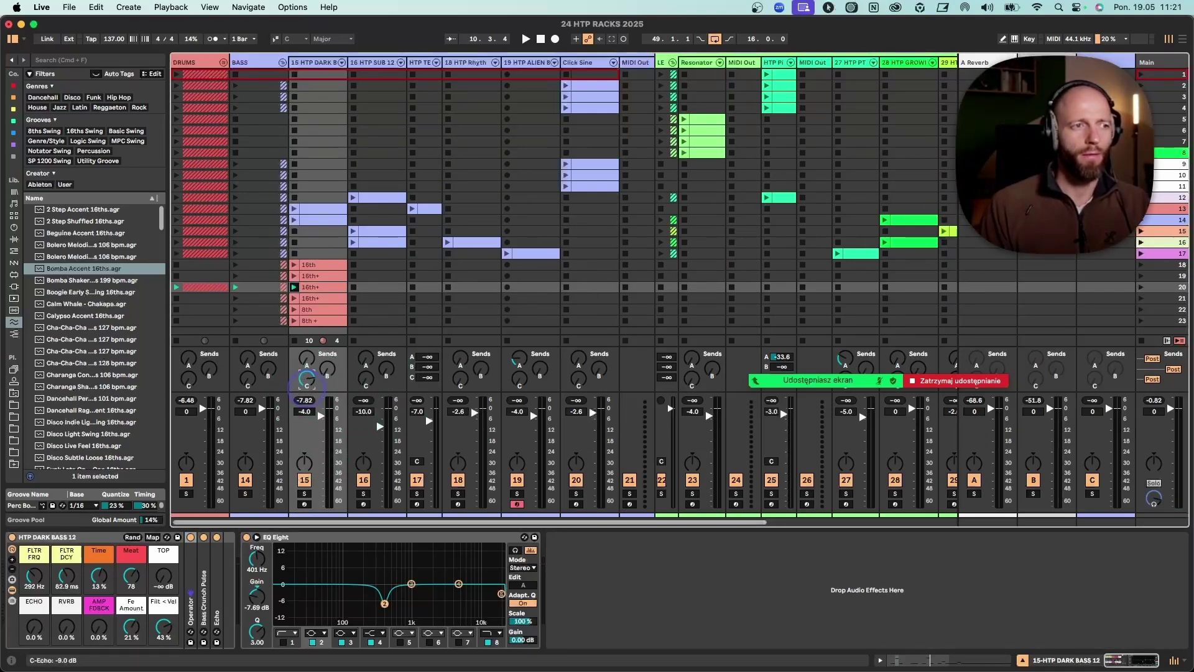
In the C Echo return's Echo device, set the left delay offset to -0.5 % and the feedback to 45 %, and lower the low-pass filter slightly.
double_click(1112, 63)
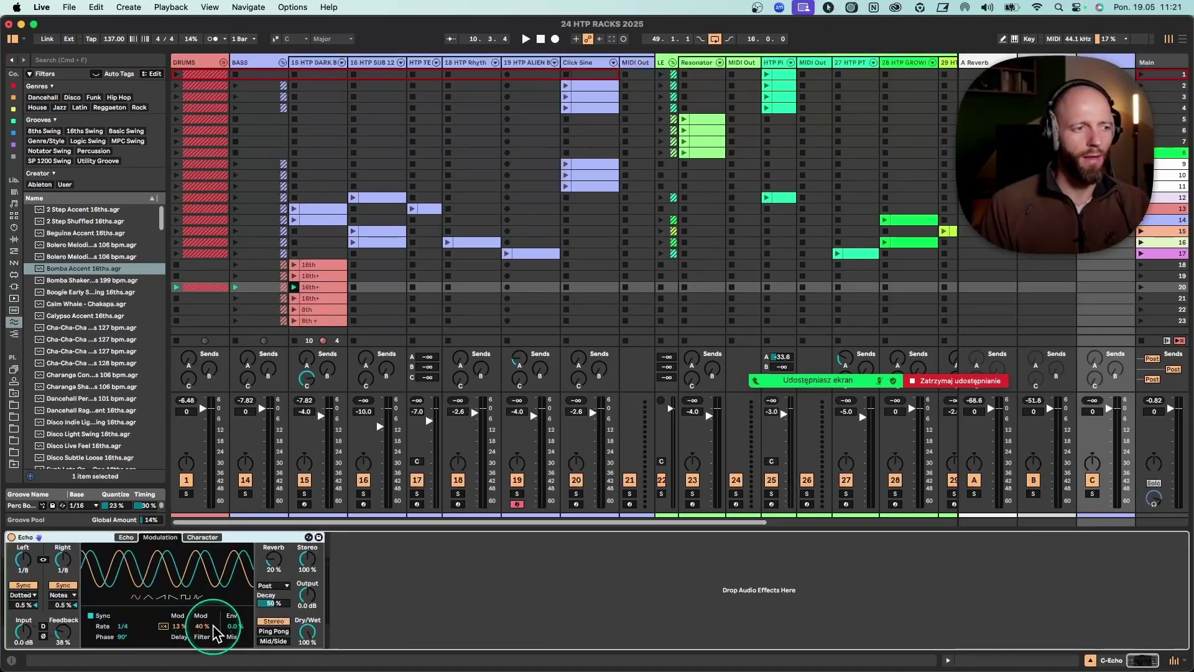
click(126, 536)
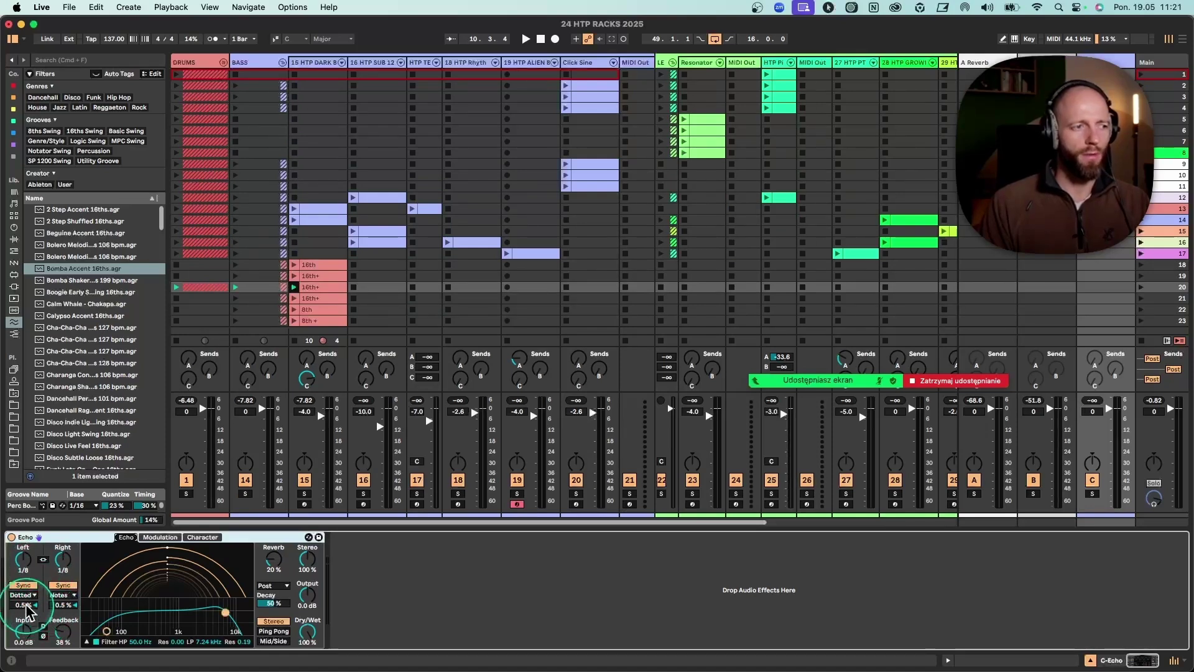
drag(24, 605, 63, 622)
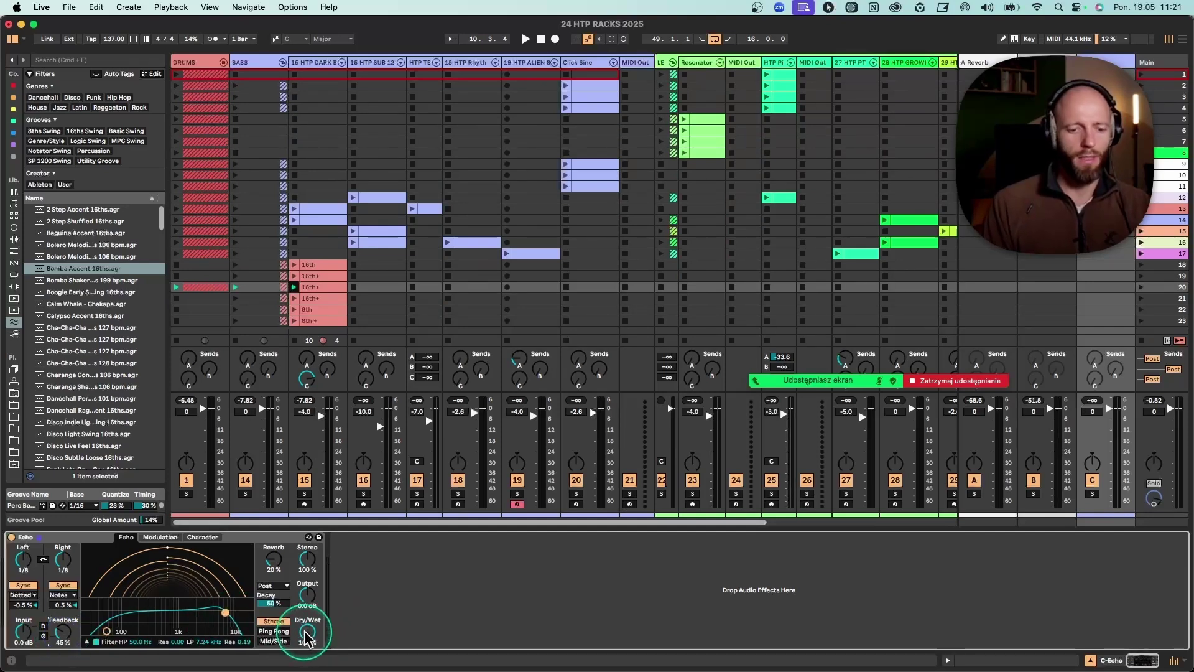
drag(225, 613, 222, 614)
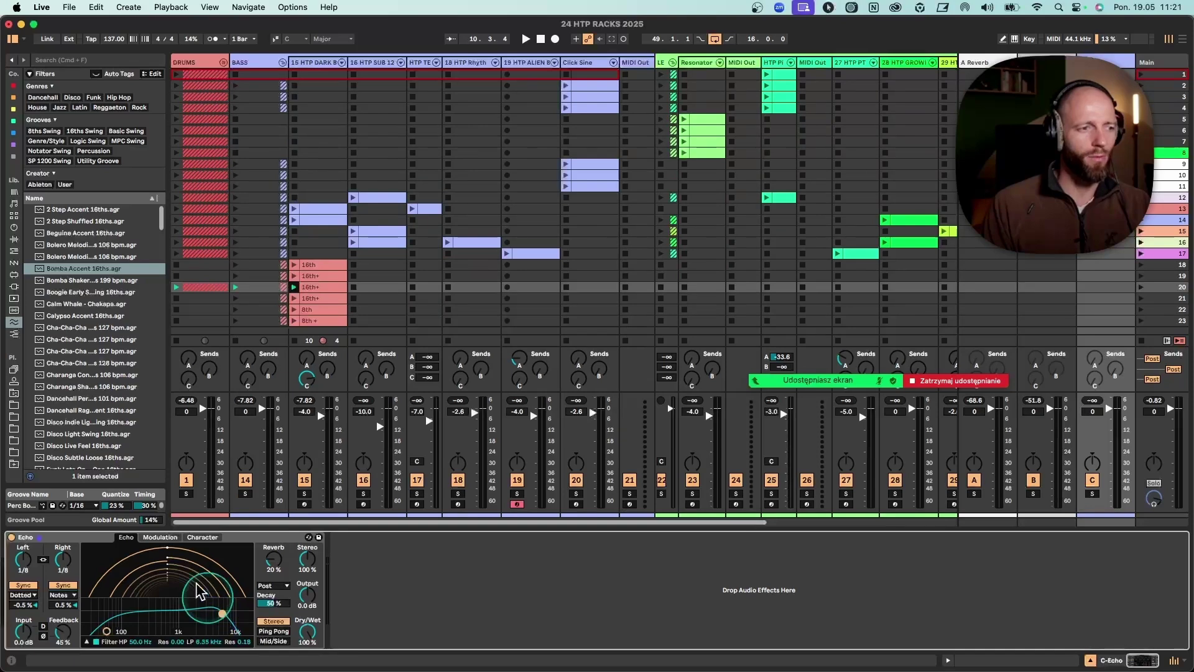
Lower the return Echo's low-pass filter to about 4.77 kHz and set its delay modulation to 16 %.
click(160, 536)
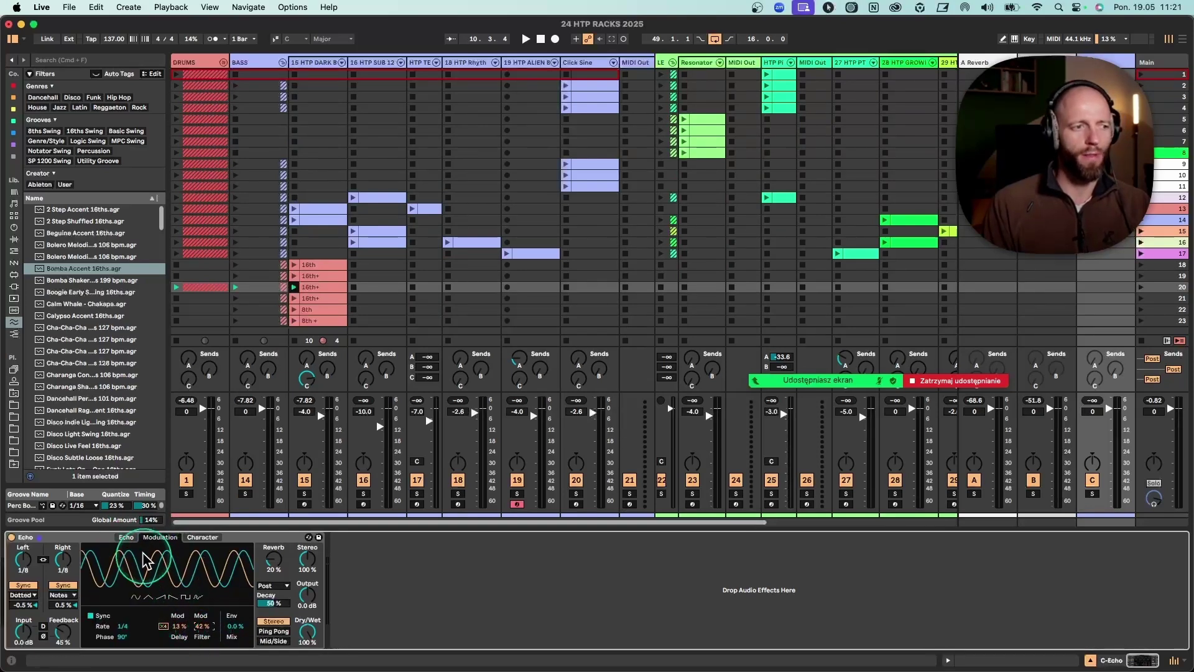
click(127, 539)
drag(222, 614, 177, 613)
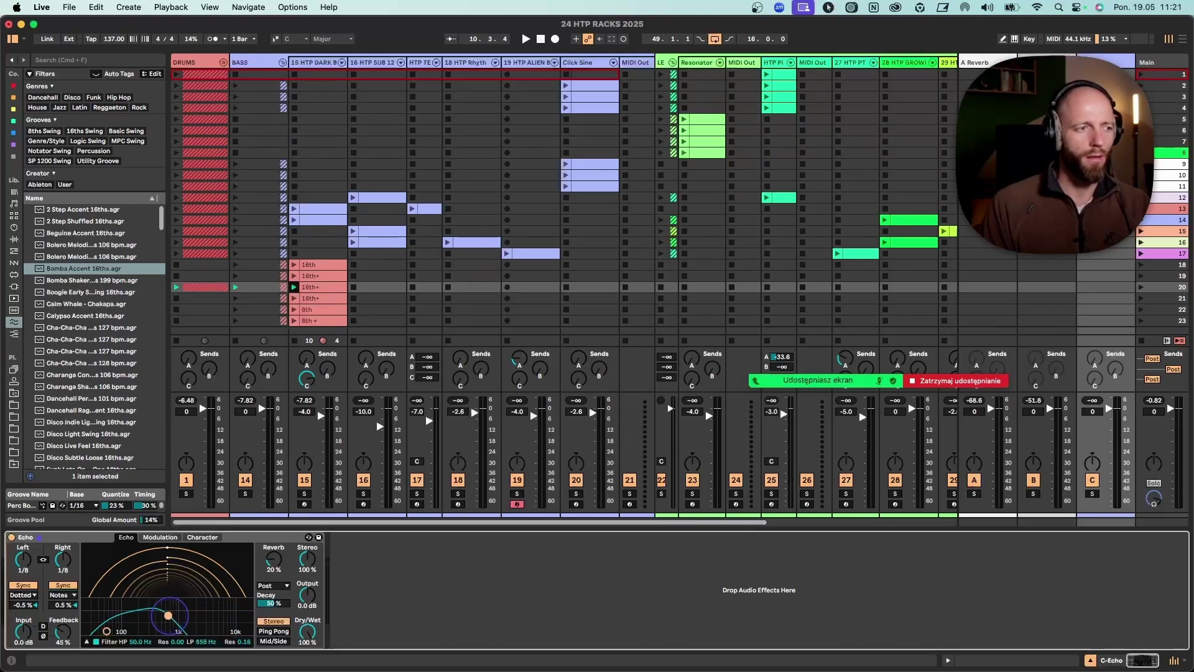
mouse_move(219, 615)
mouse_down()
mouse_move(155, 617)
mouse_move(221, 614)
mouse_up()
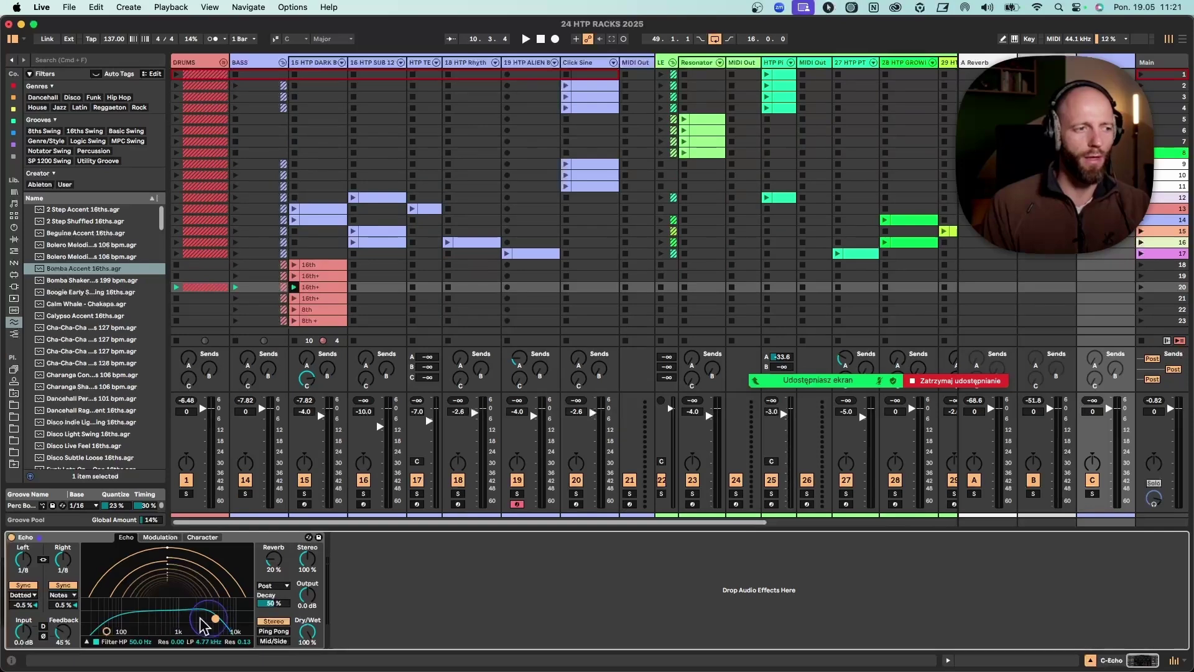
click(161, 539)
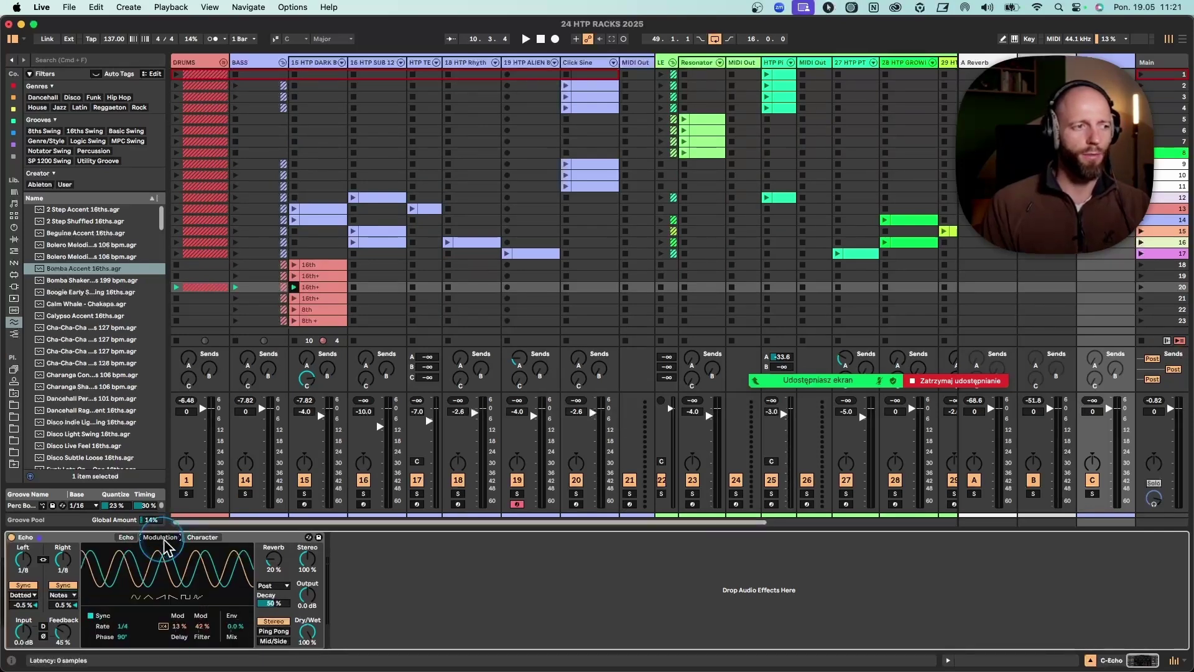
drag(179, 626, 179, 622)
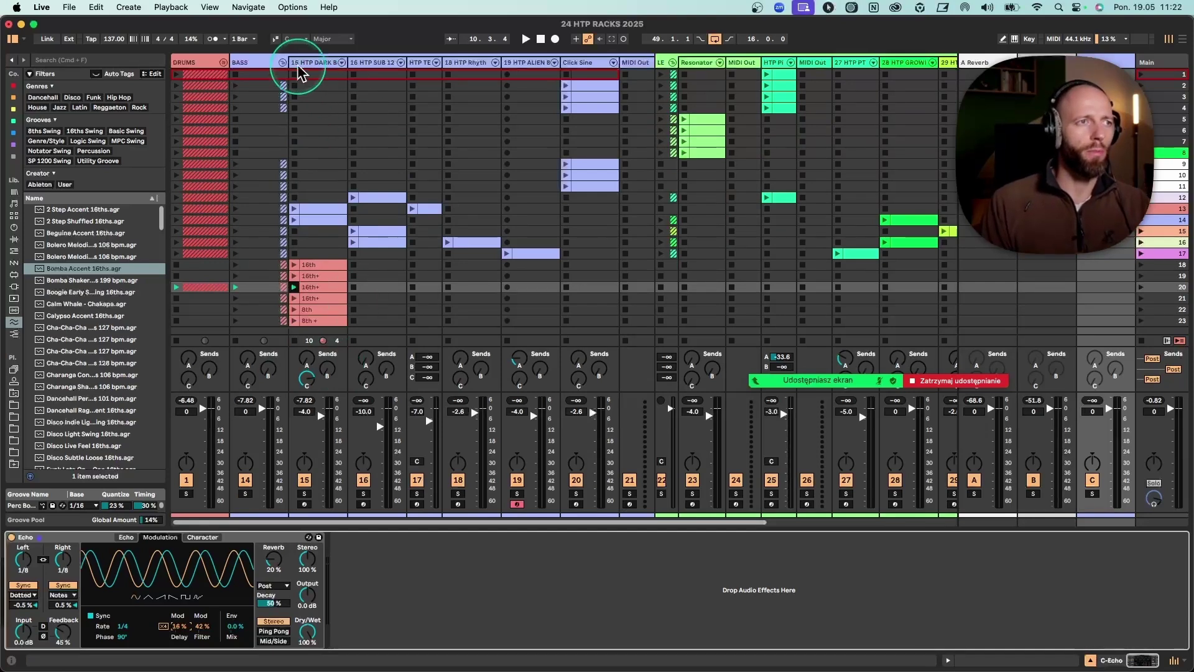
Play the loop with the HTP DARK BASS track feeding the C Echo return, and switch return C off.
click(273, 63)
click(320, 71)
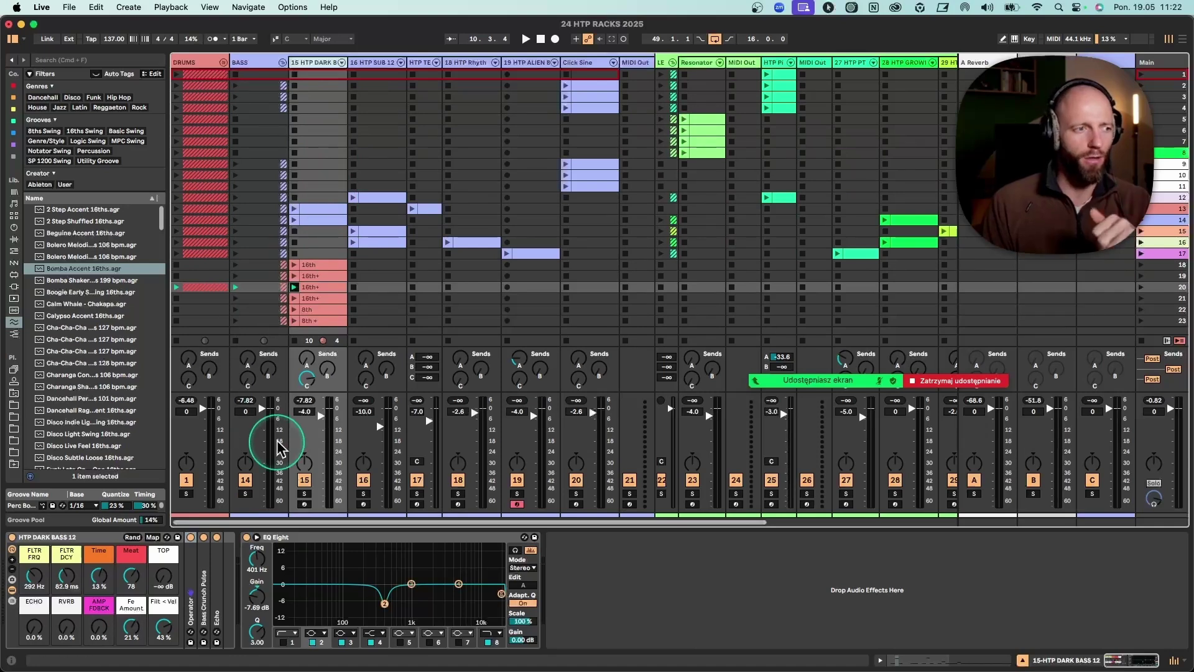
key(space)
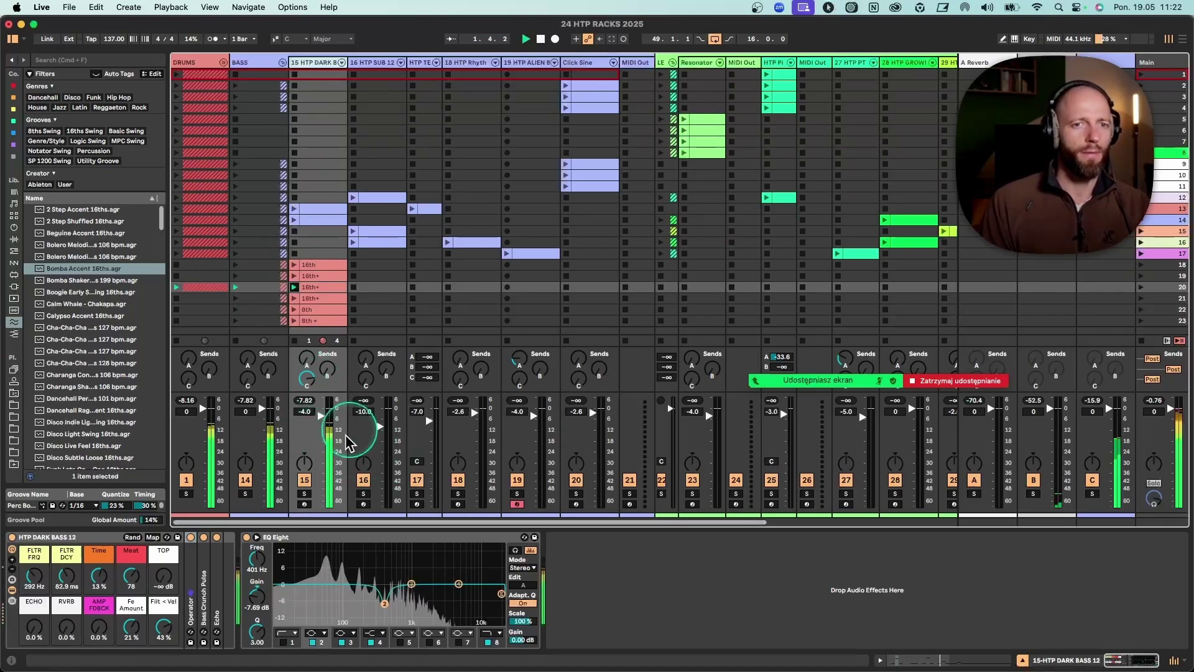
click(304, 382)
scroll(902, 323, right, 10)
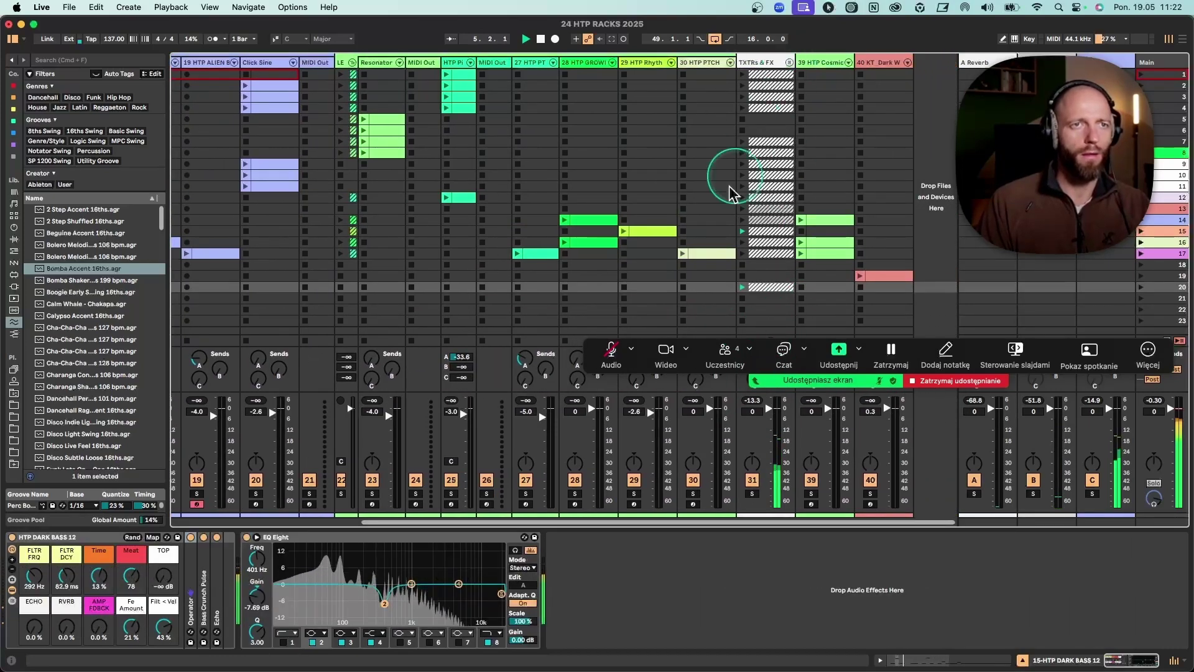
scroll(725, 181, left, 10)
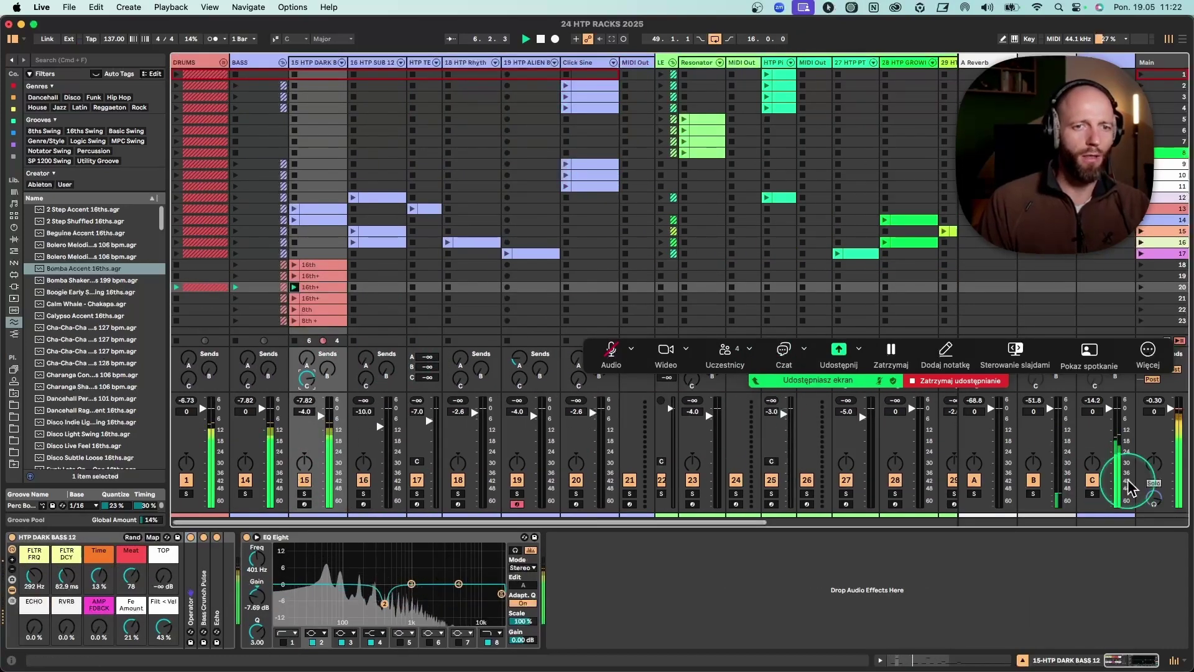
click(1093, 479)
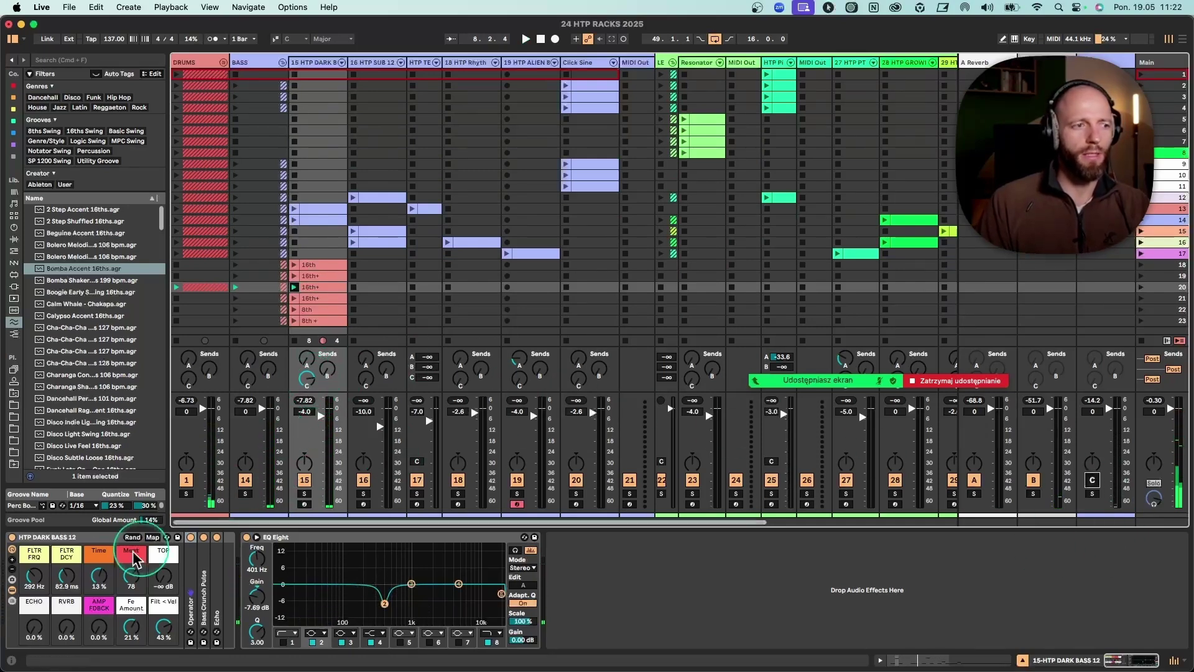
Unfold the Echo device inside the bass rack and raise the ECHO macro to 38 % while the loop plays.
click(215, 578)
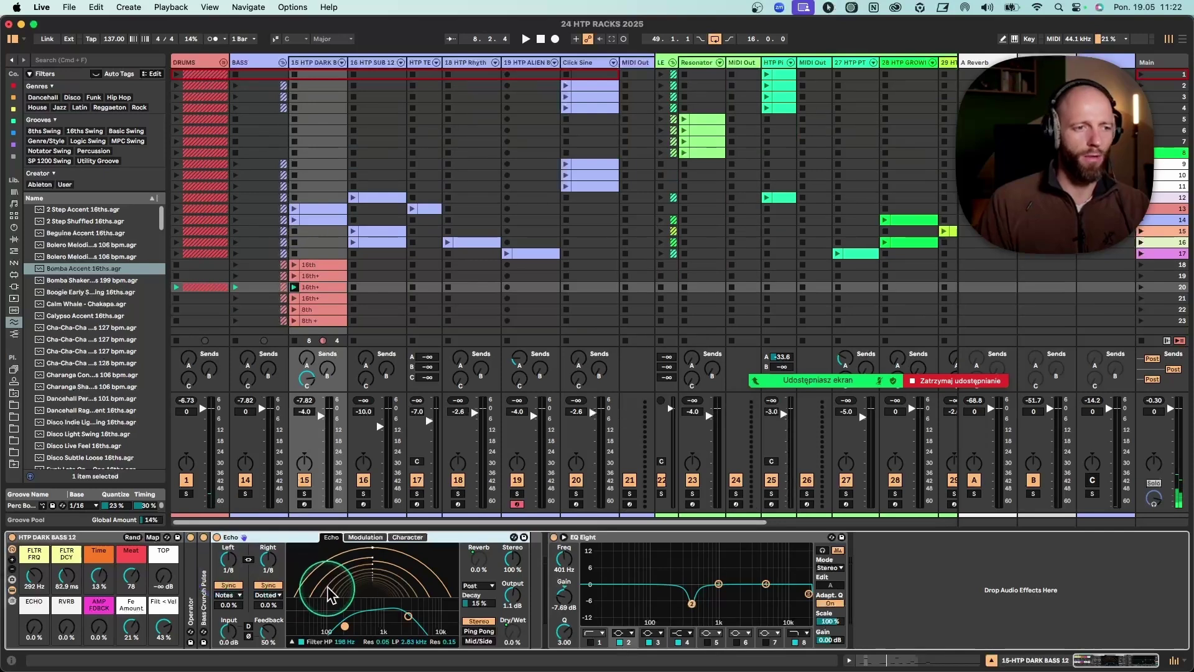
key(space)
drag(34, 628, 34, 612)
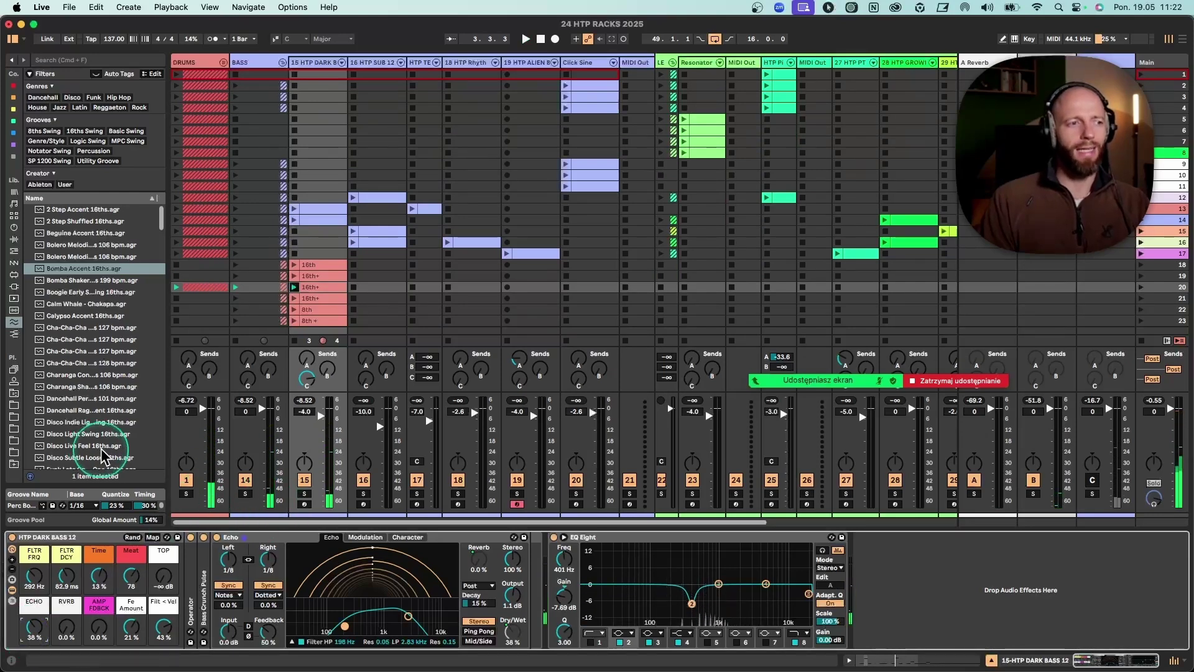
Solo the DRUMS and HTP DARK BASS tracks, and vary the ECHO macro during playback, bringing it down to 0 %.
click(186, 493)
click(305, 493)
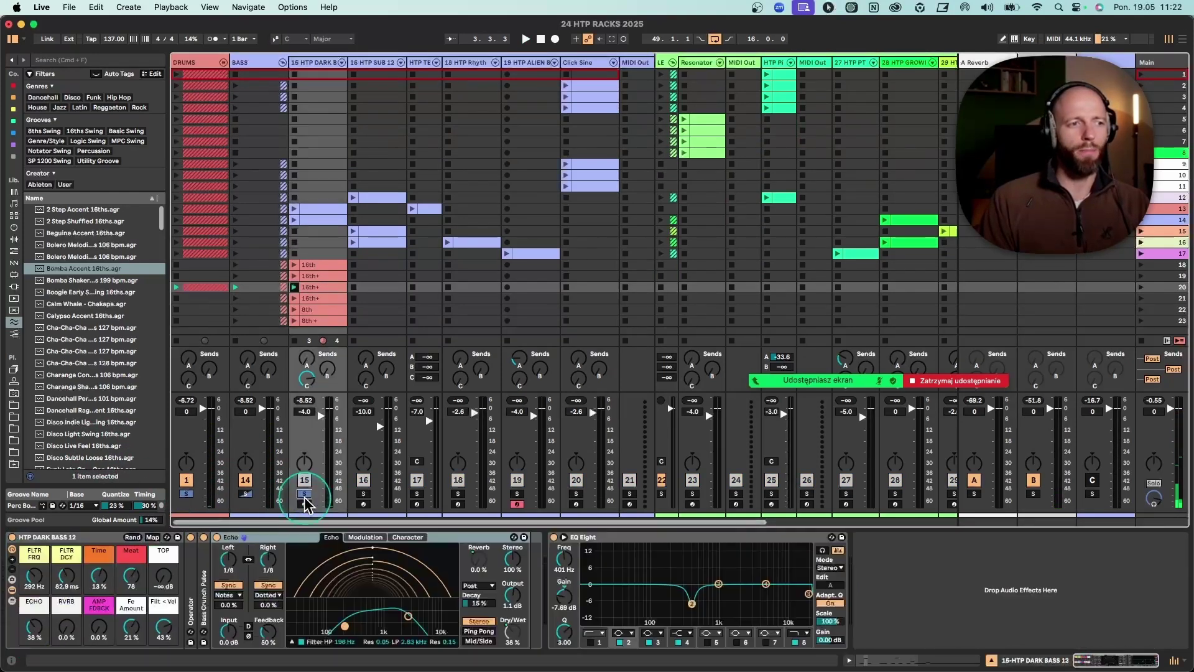
key(space)
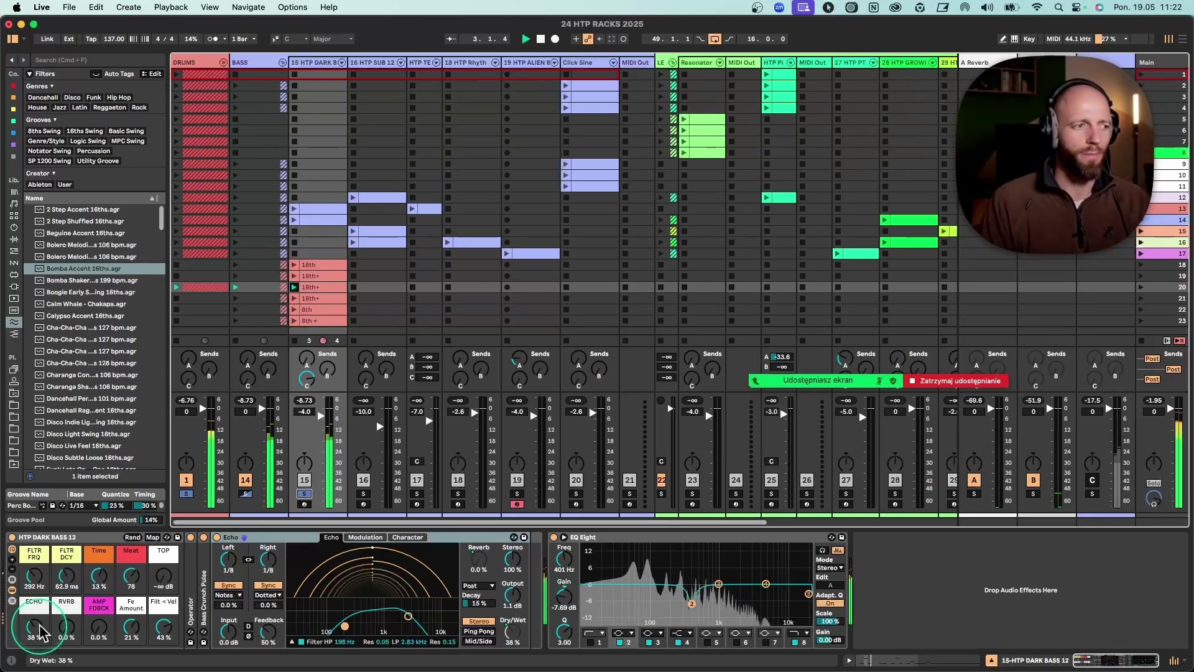
drag(39, 631, 39, 641)
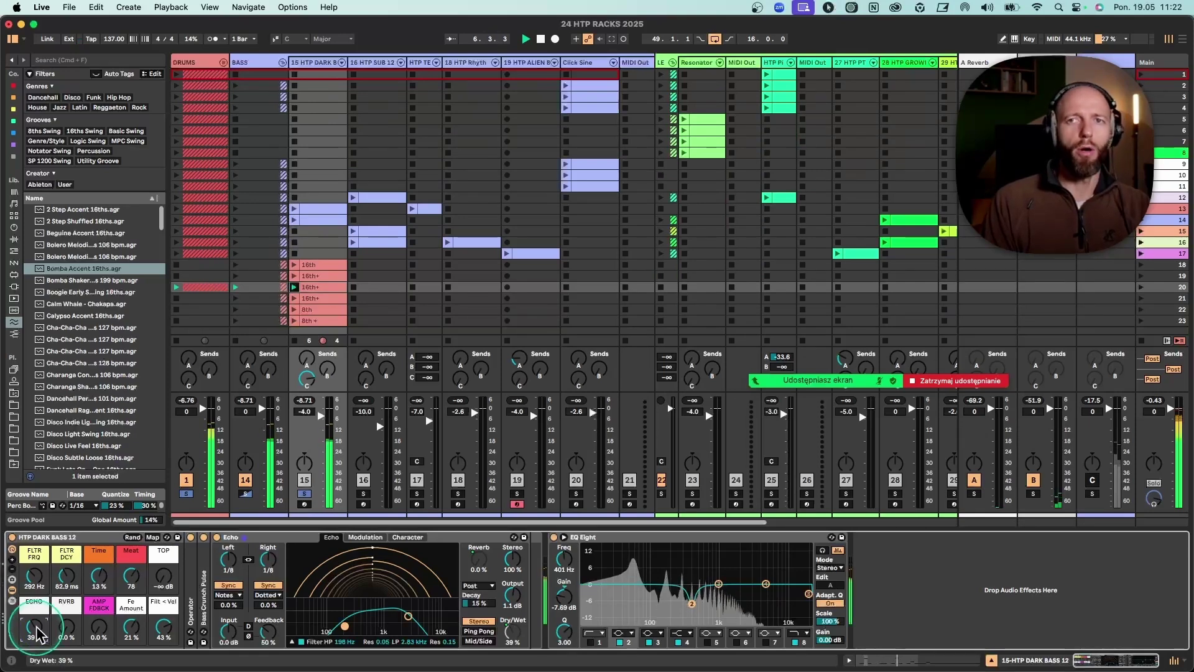
drag(39, 635, 39, 661)
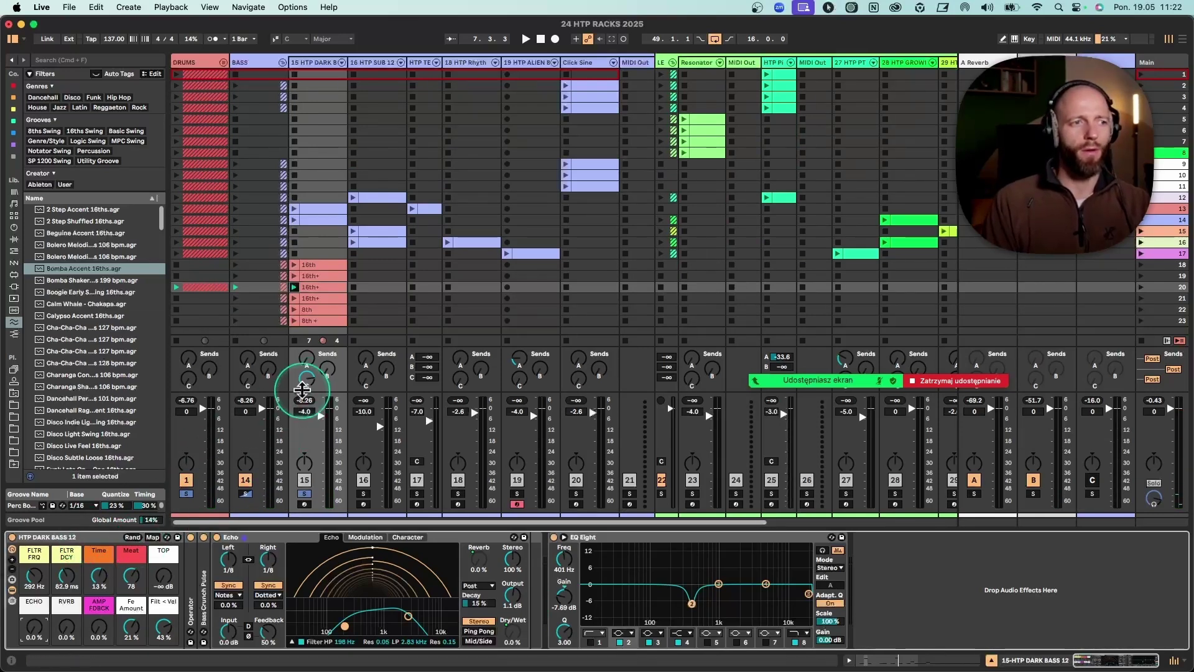
Switch return C back on and compare its Echo settings with those of the Echo in the bass rack.
click(1109, 62)
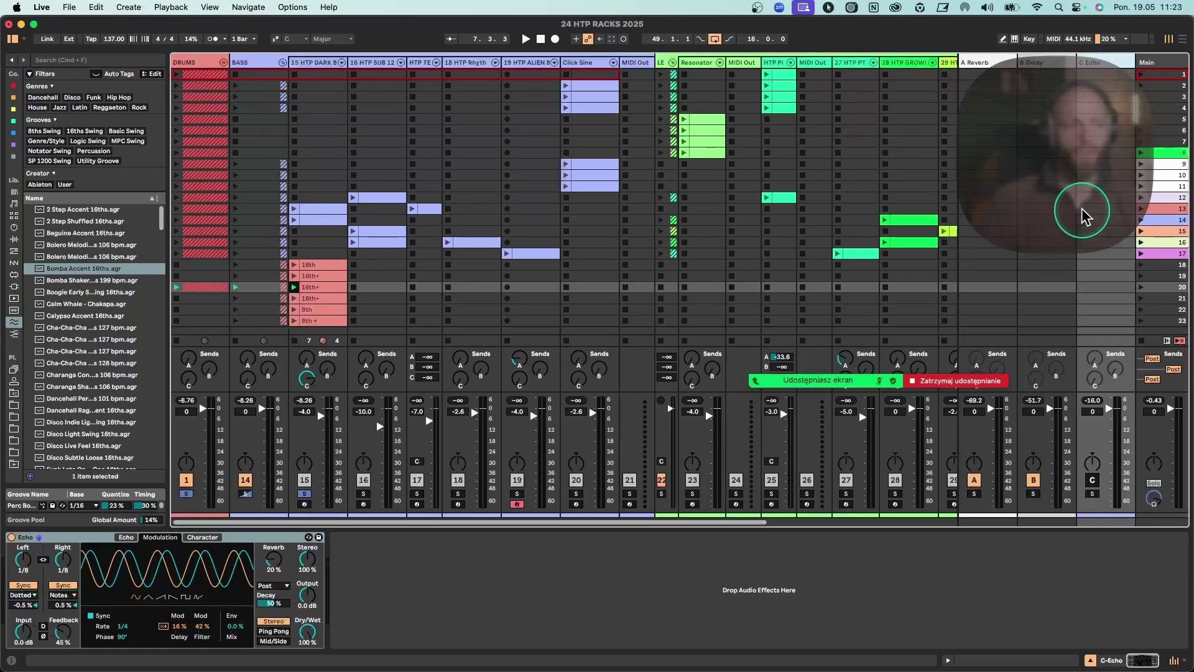
click(1091, 480)
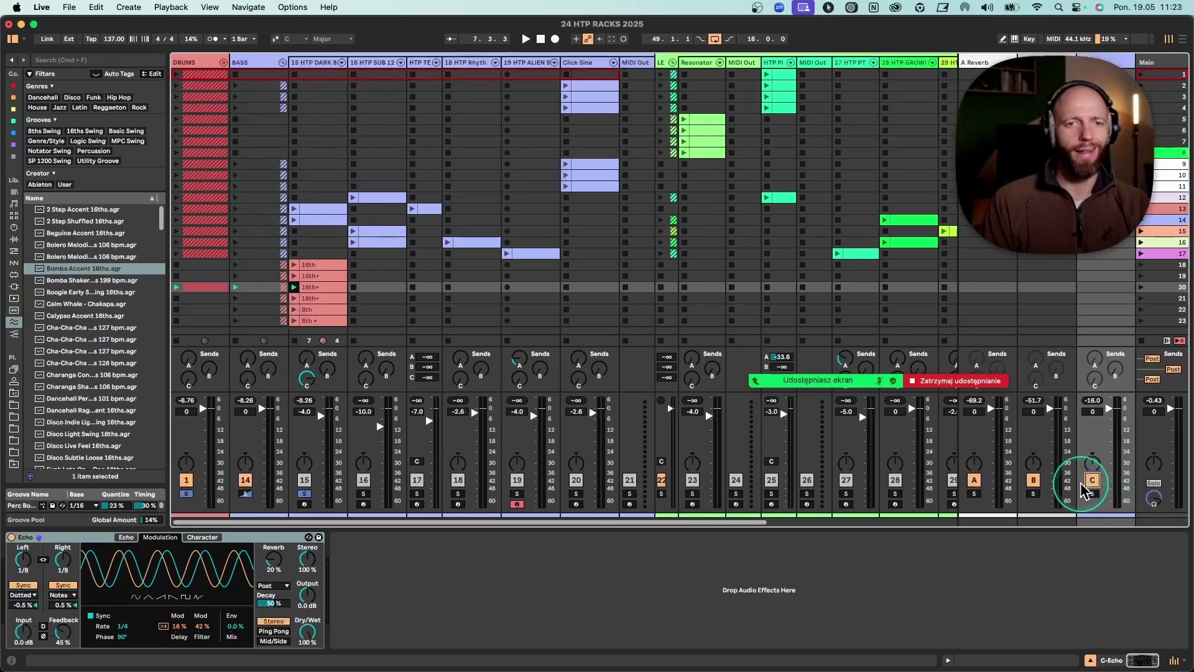
click(312, 64)
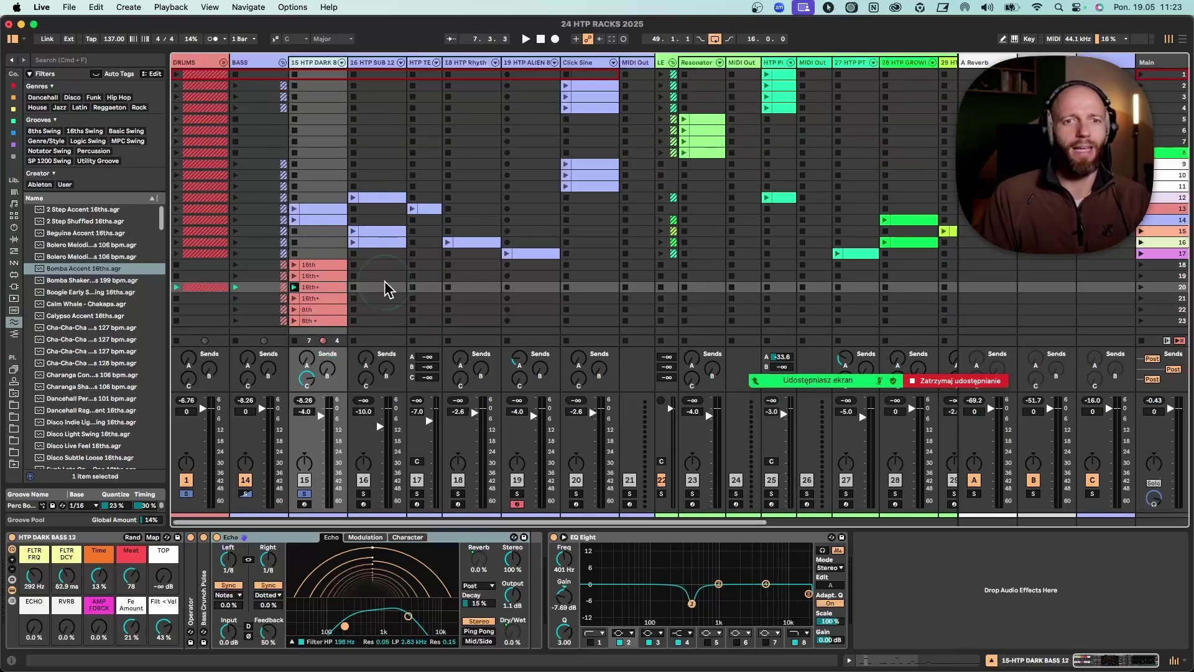
click(1112, 63)
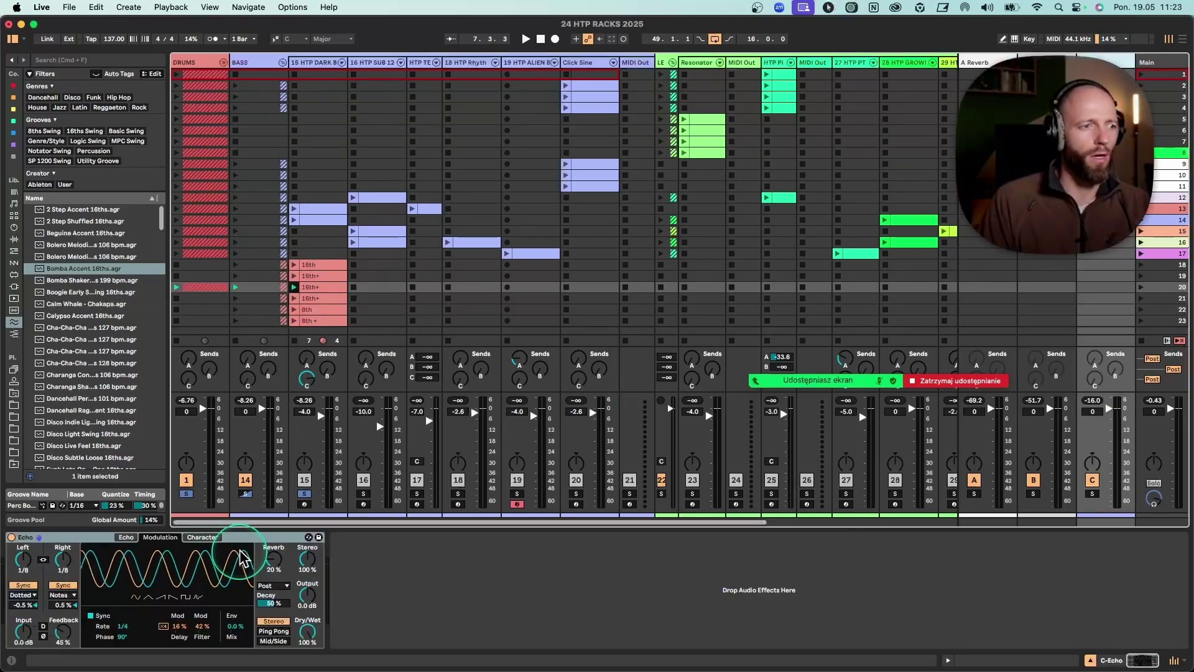
Play the loop while adjusting the bass track's send to C Echo, and clear the track solos.
key(space)
drag(309, 392, 309, 392)
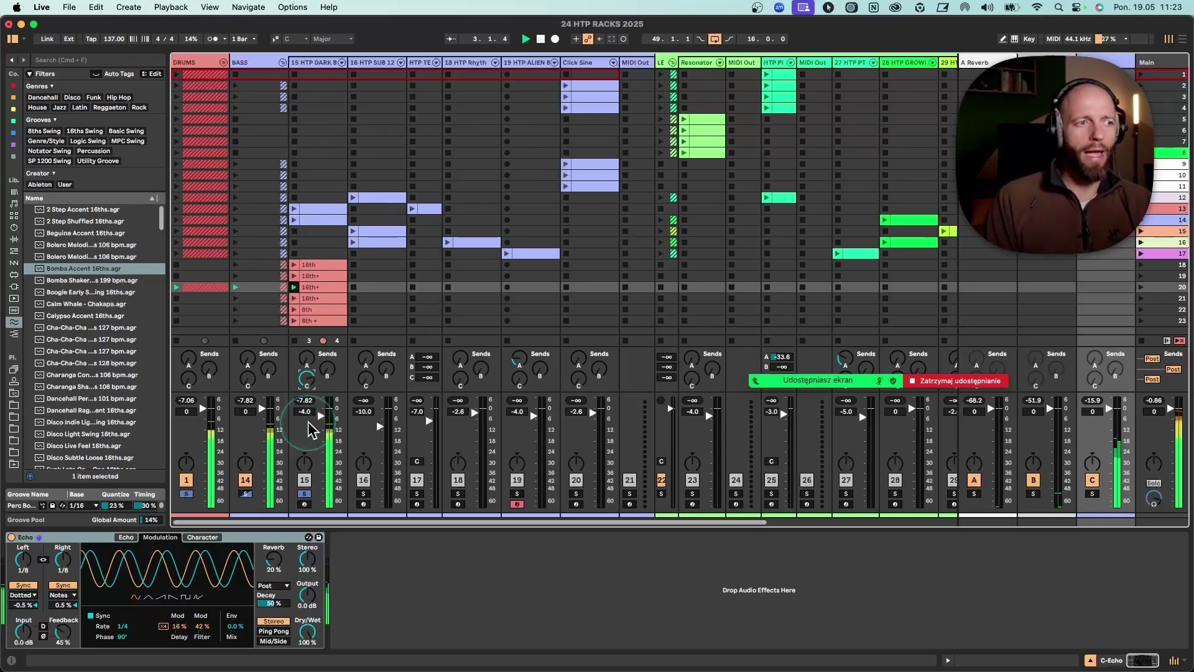
click(305, 494)
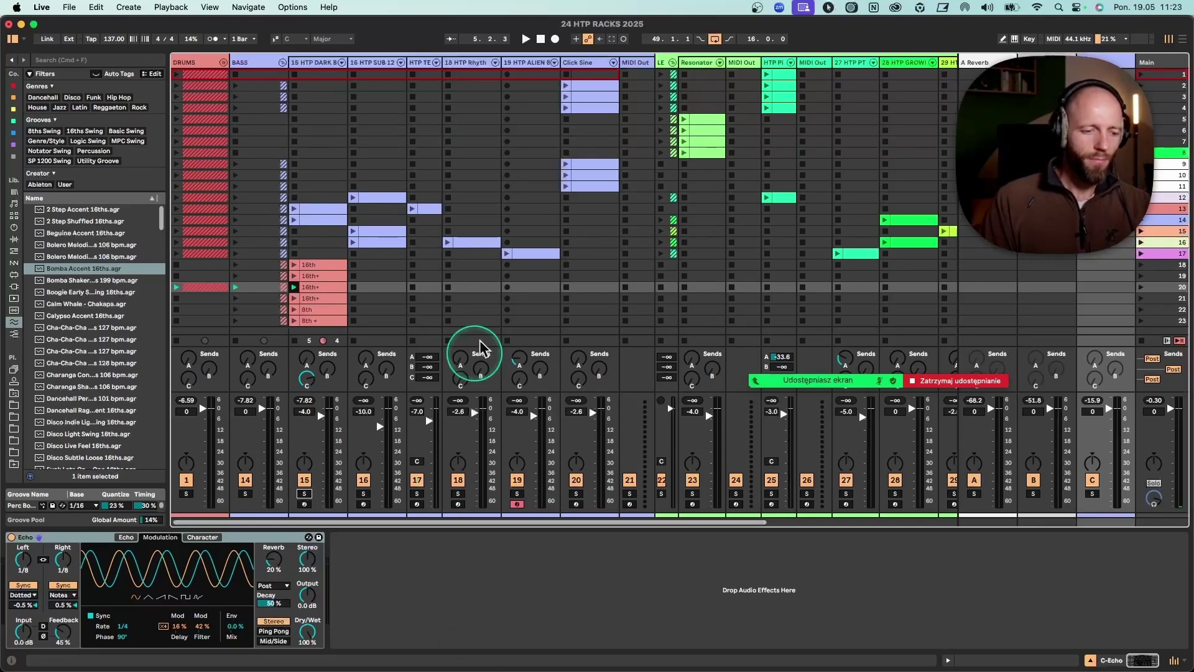
Solo and unfold the TXTRs & FX group during playback, and stop the clip on the HTP WET track.
scroll(522, 352, right, 5)
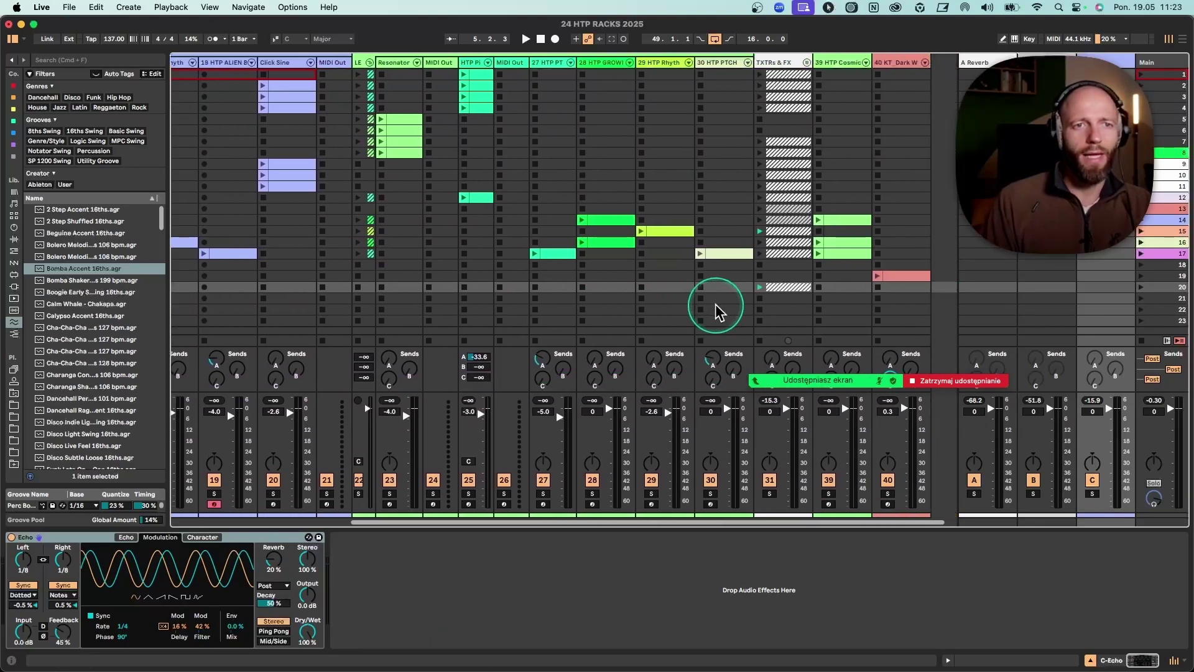
key(space)
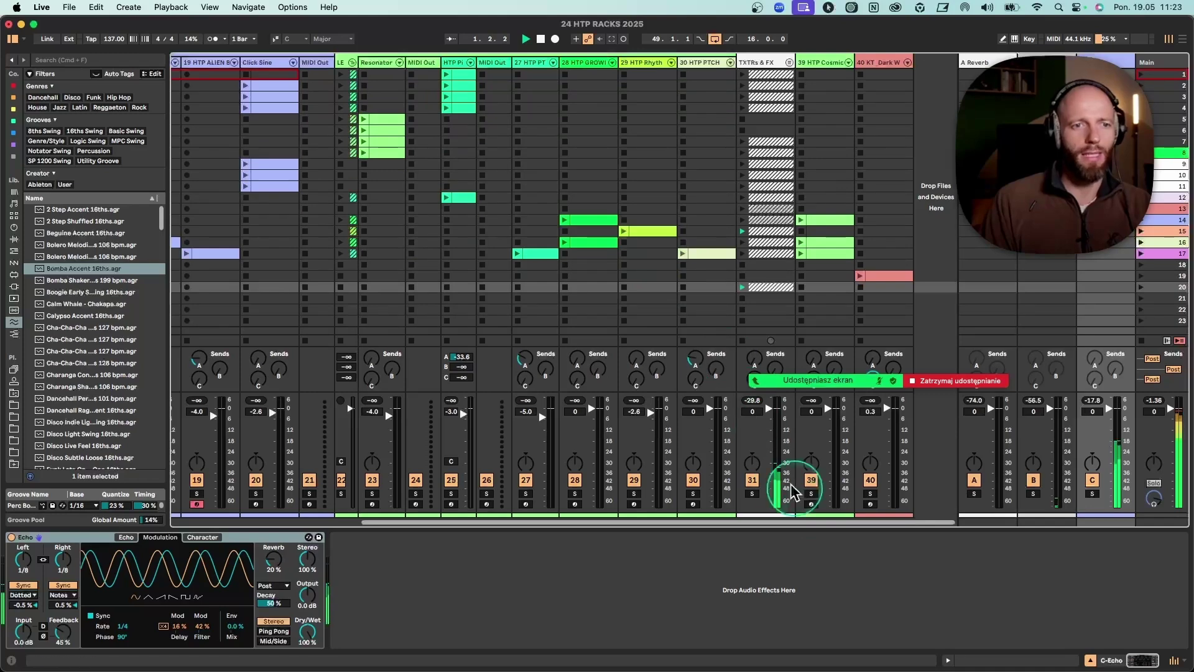
click(751, 482)
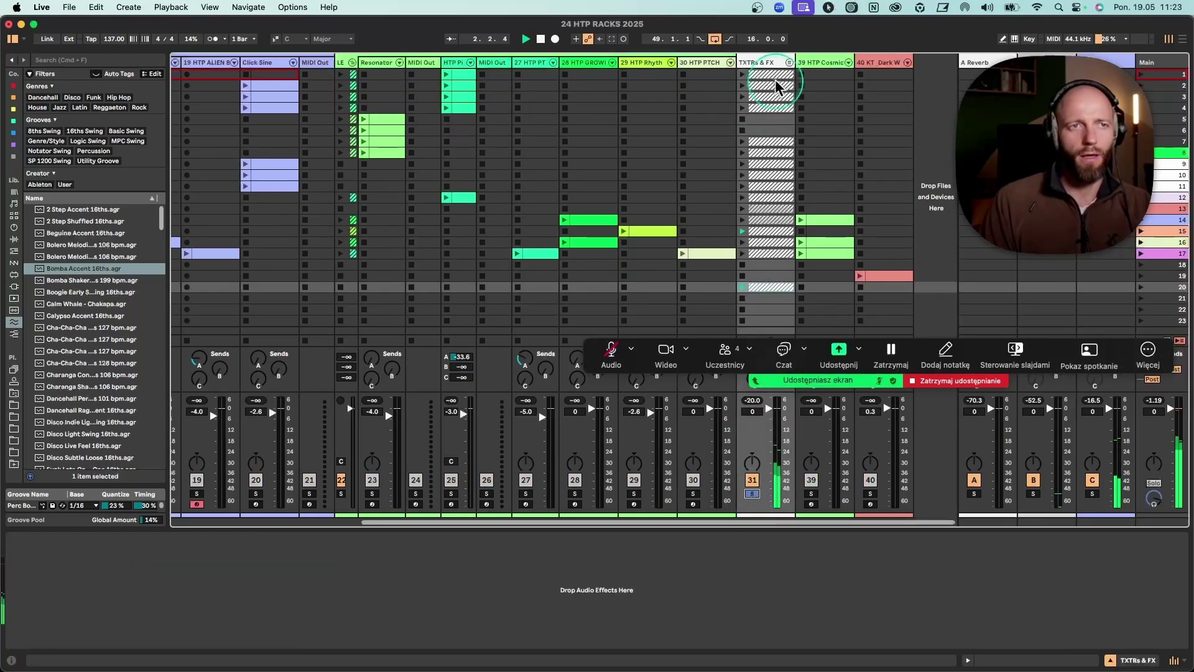
scroll(367, 206, right, 4)
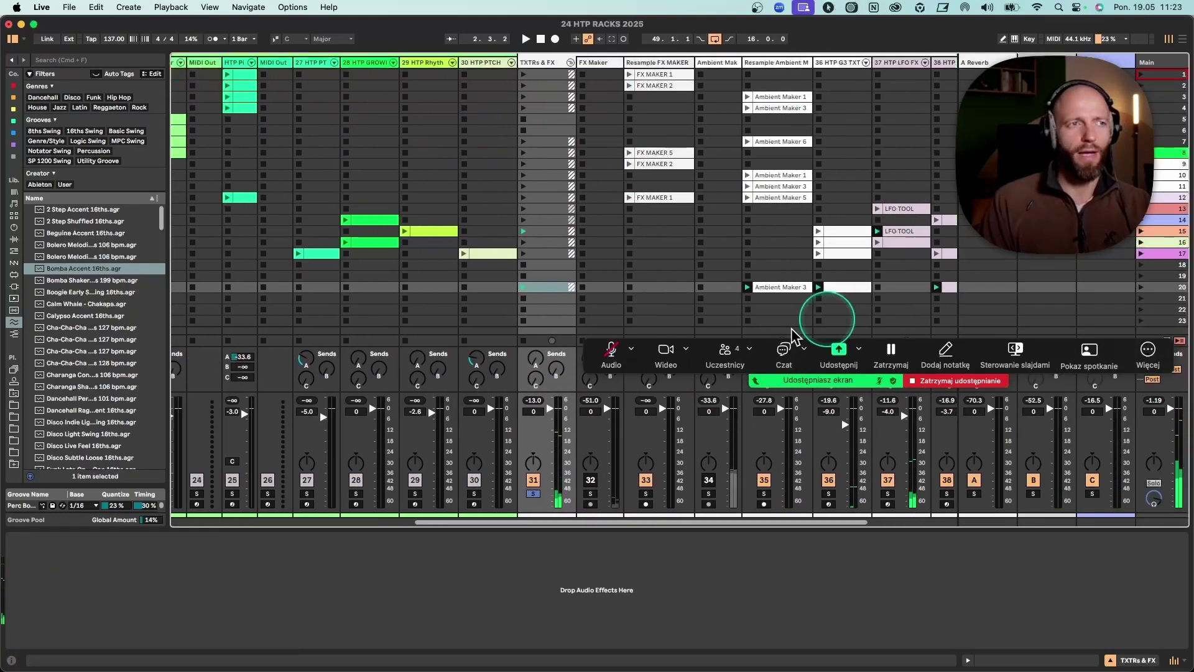
scroll(842, 205, right, 2)
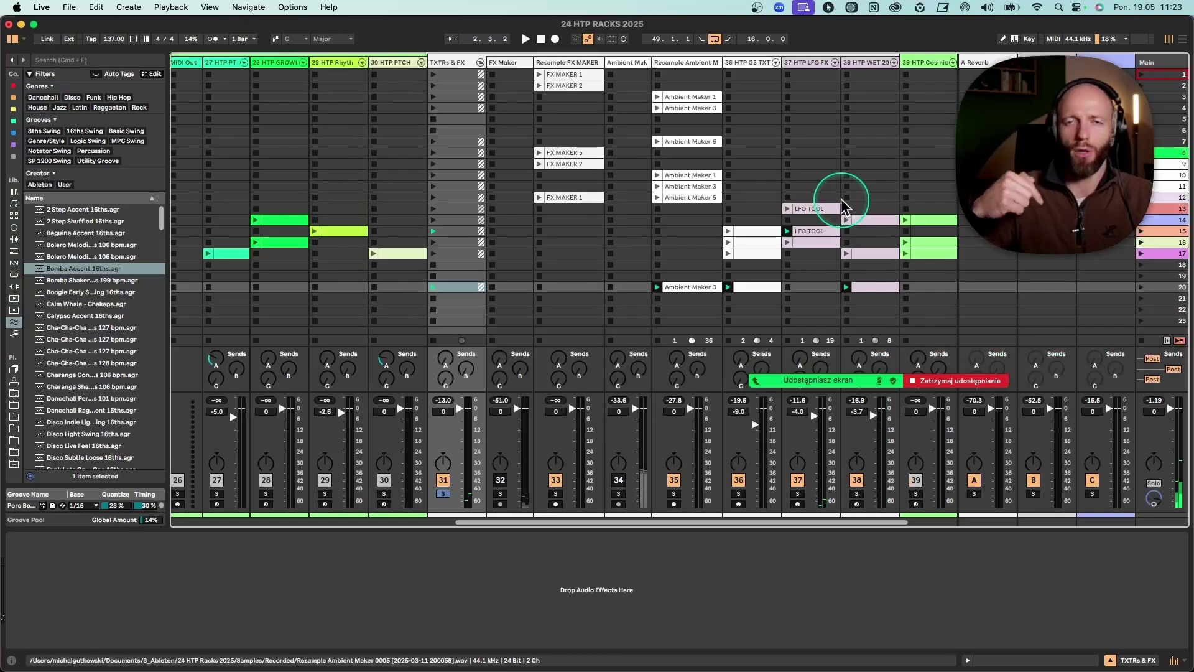
click(846, 266)
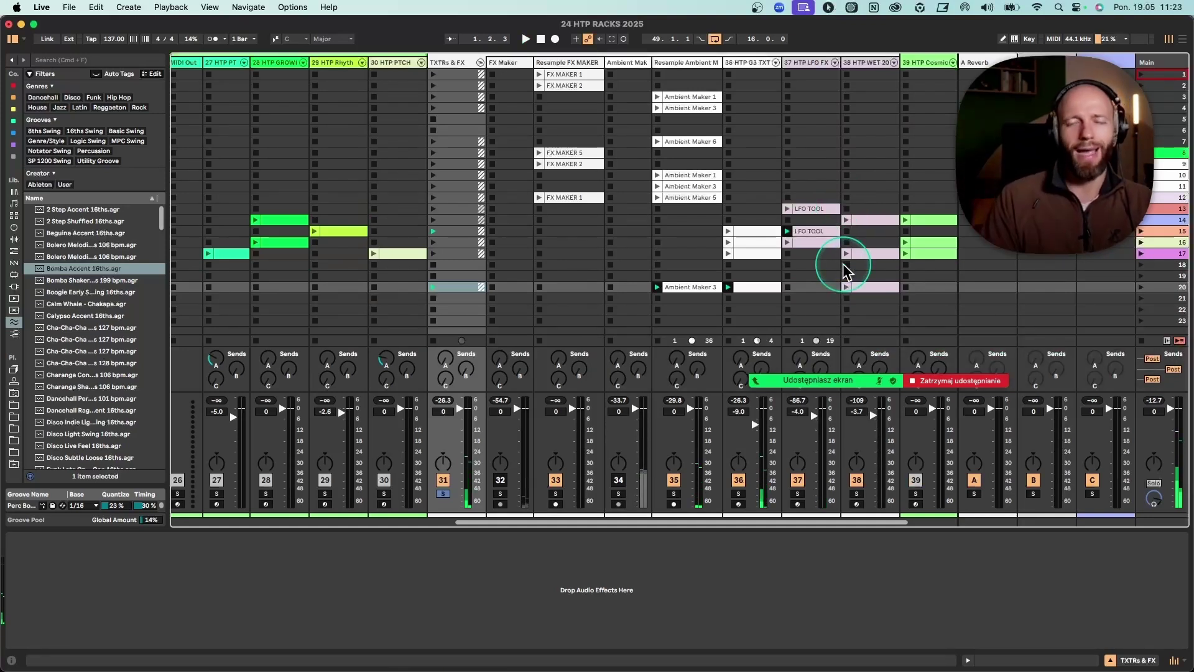
click(849, 275)
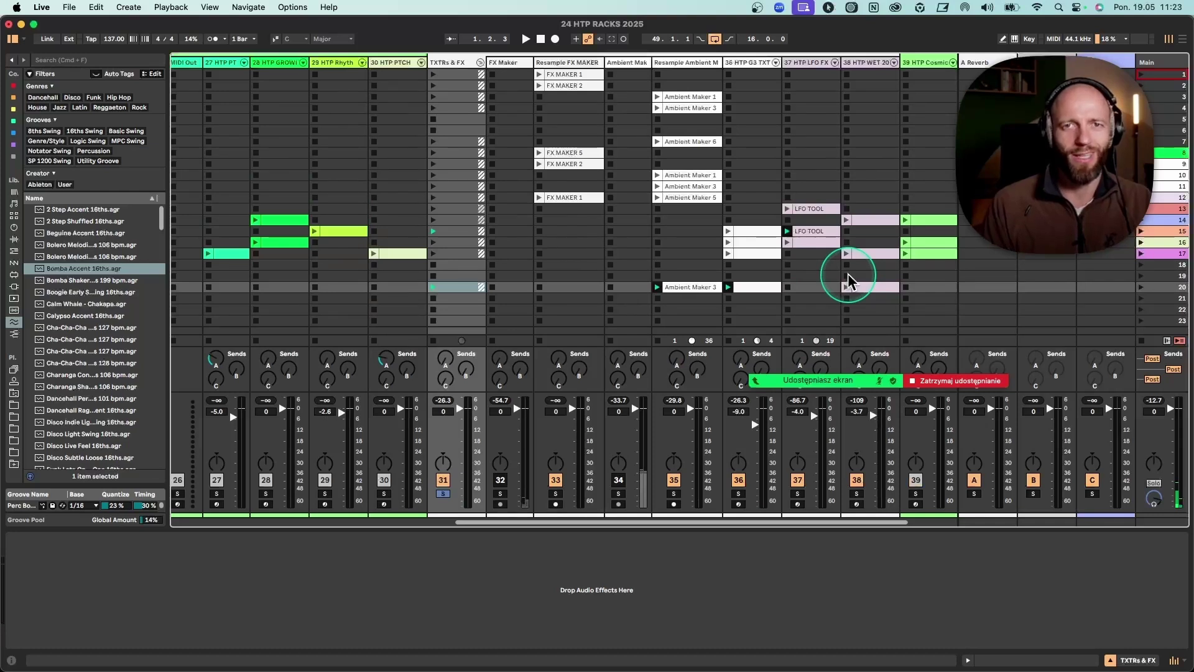
Mute the Resample Ambient Maker track, relaunch the HTP WET clip in scene 20, and clear the TXTRs & FX group's solo.
mouse_move(759, 390)
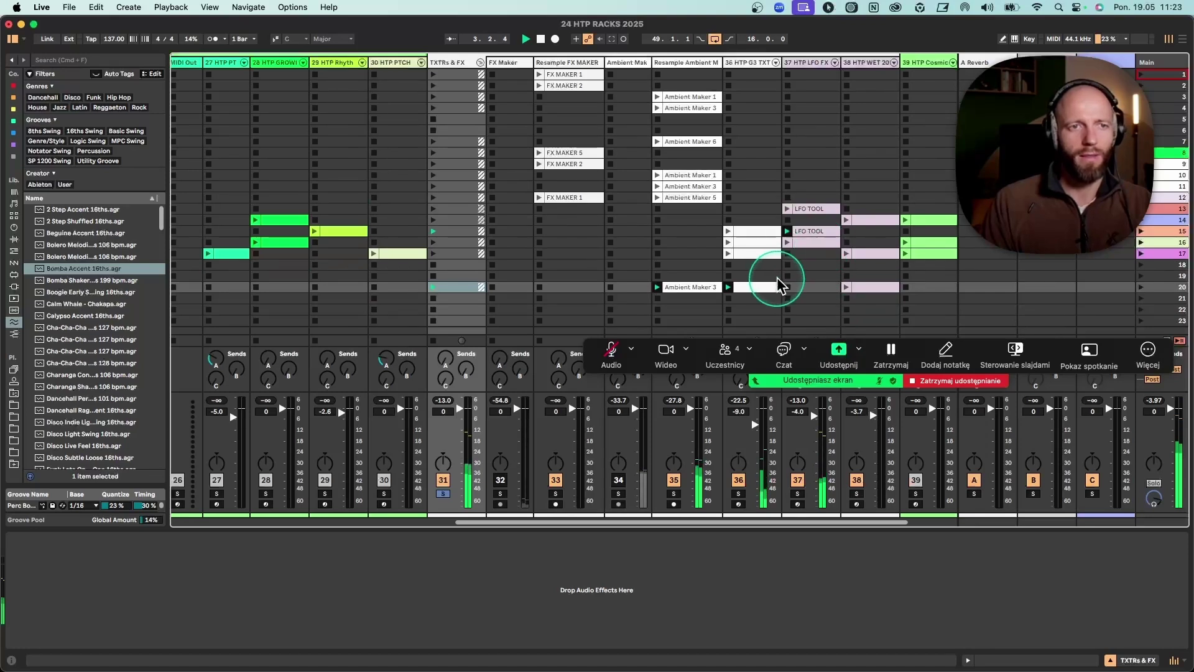
click(675, 483)
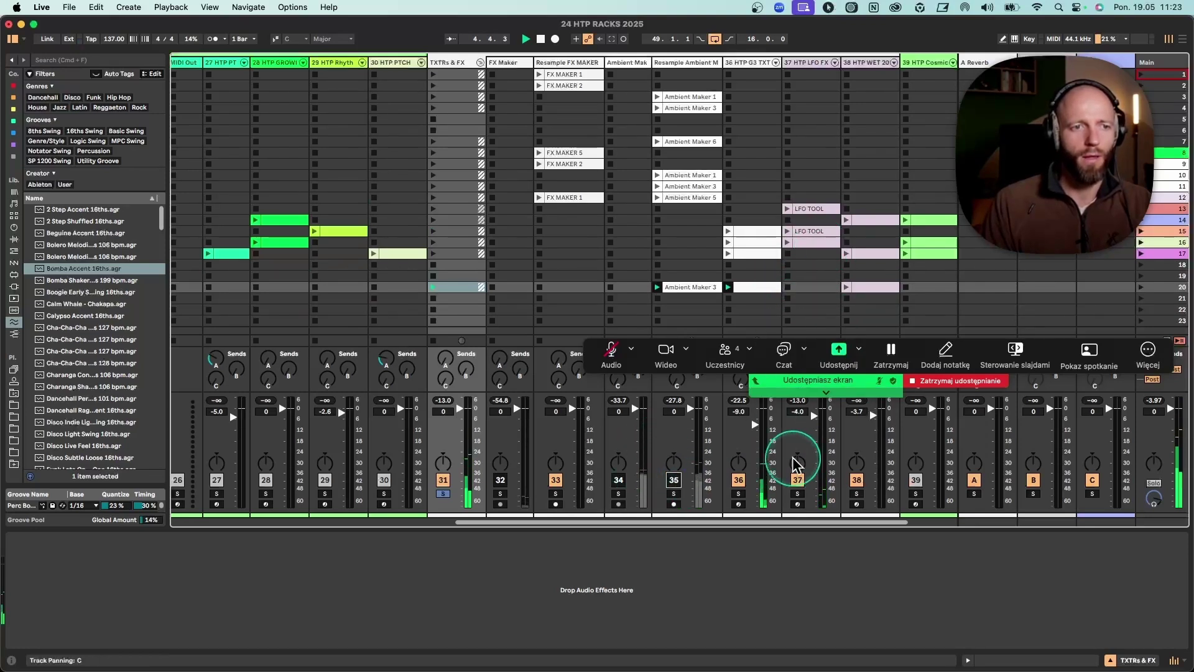
click(848, 289)
click(443, 493)
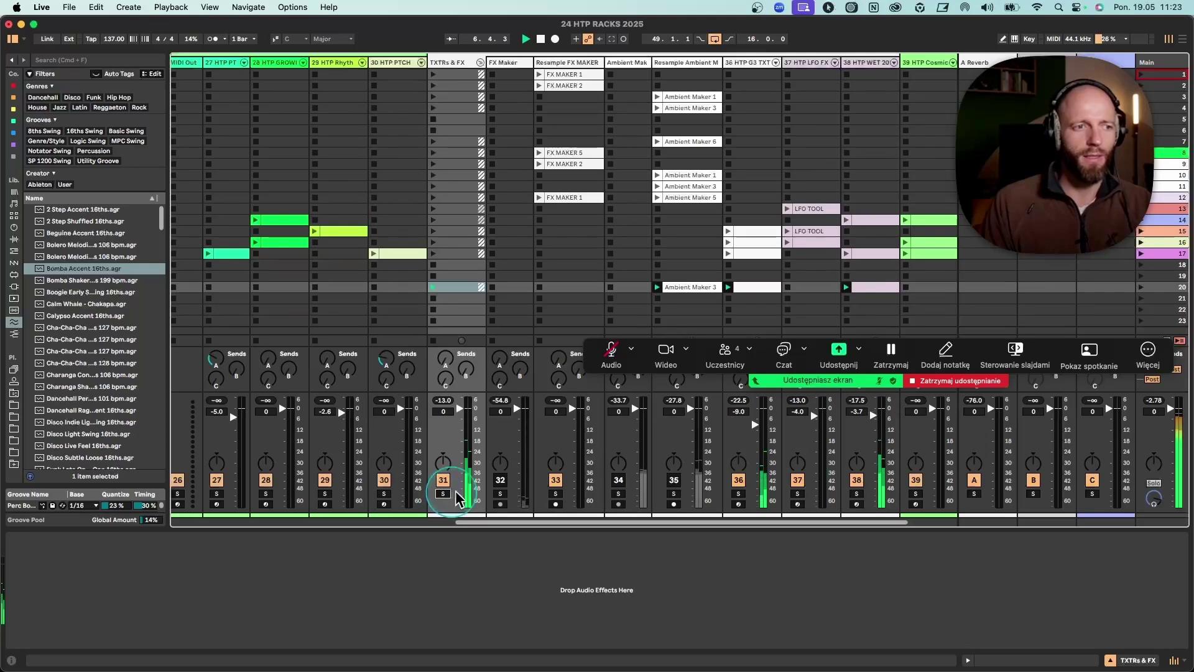
Launch the HATS clip in scene 20 inside the DRUMS group and fold the group again.
scroll(529, 305, left, 10)
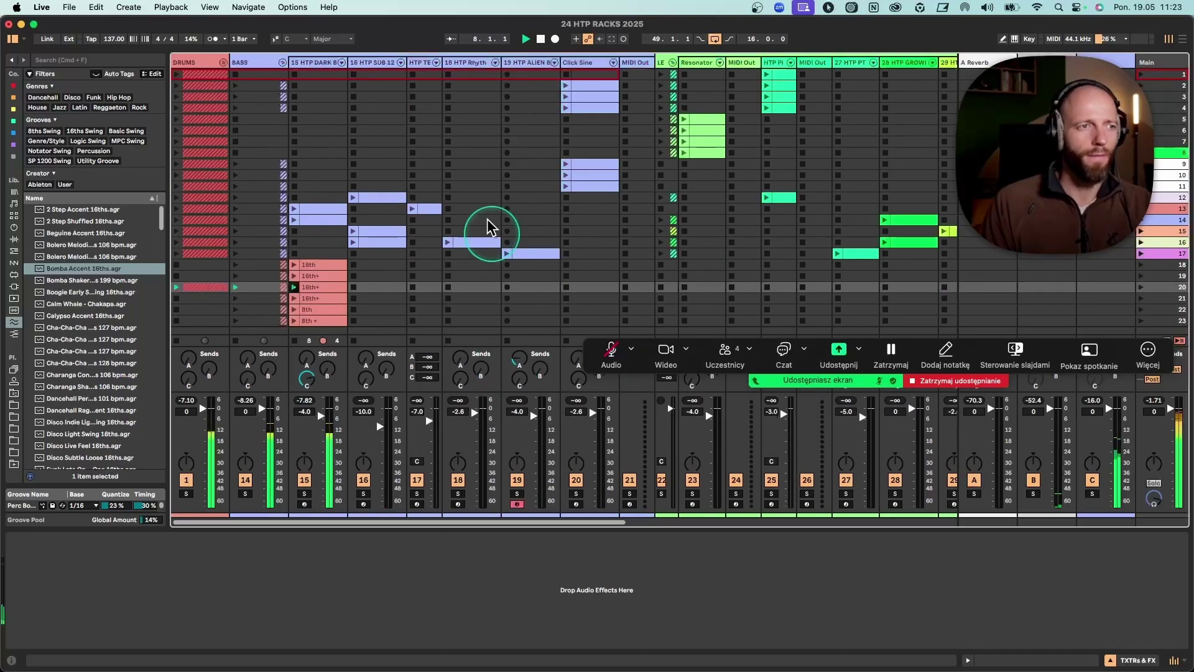
click(223, 62)
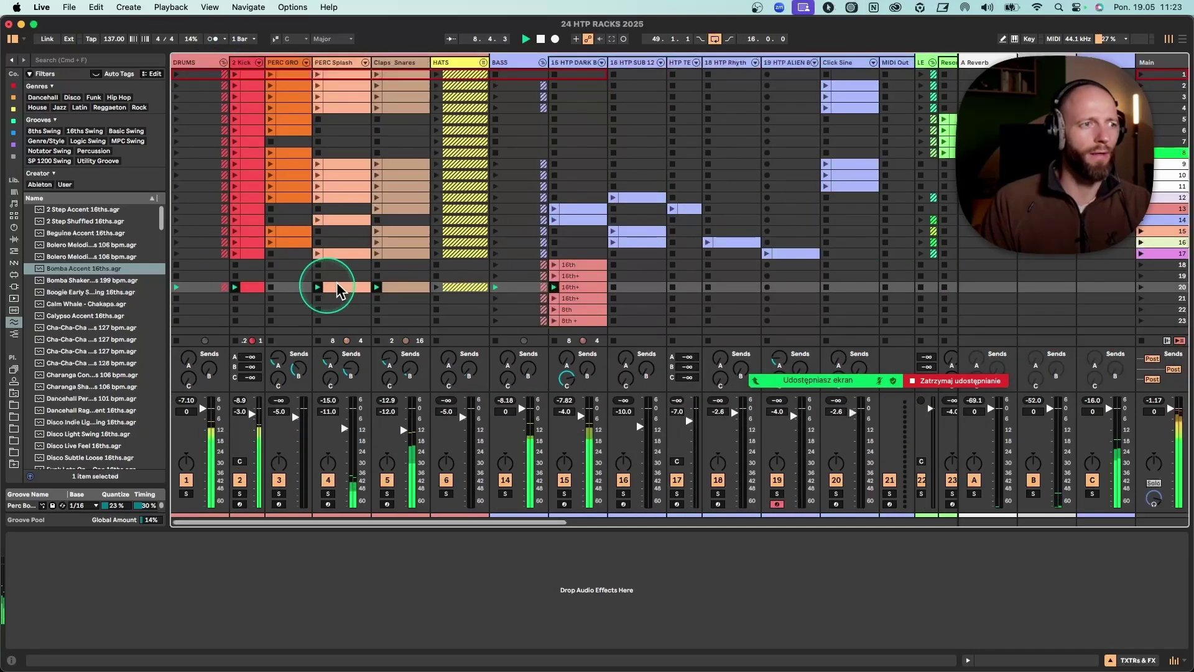
click(437, 287)
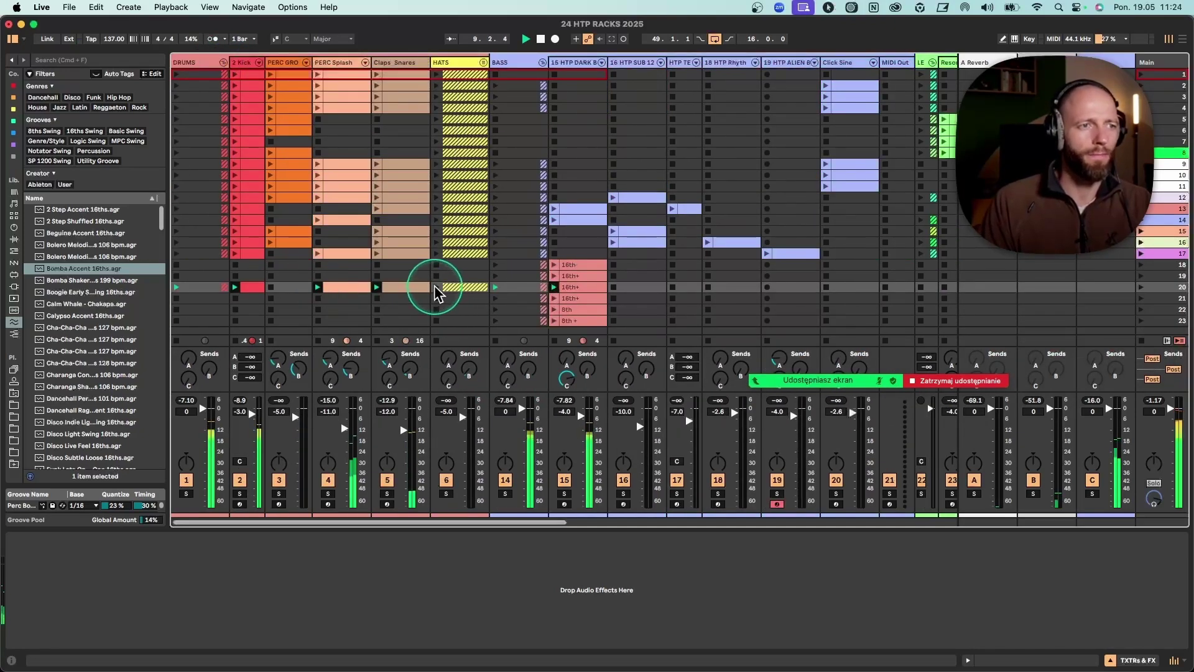
click(223, 62)
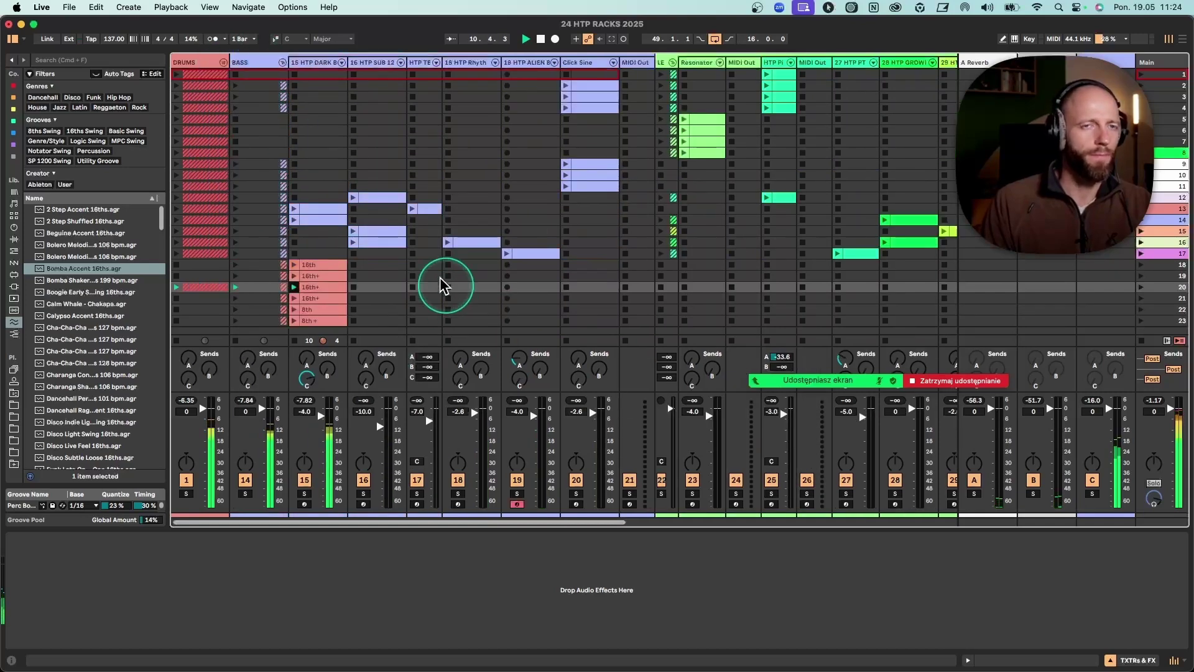
Open the HTP DARK BASS rack and vary its filter macros during playback, ending with Fe Amount at 27 % and FLTR DCY at 608 ms.
click(286, 90)
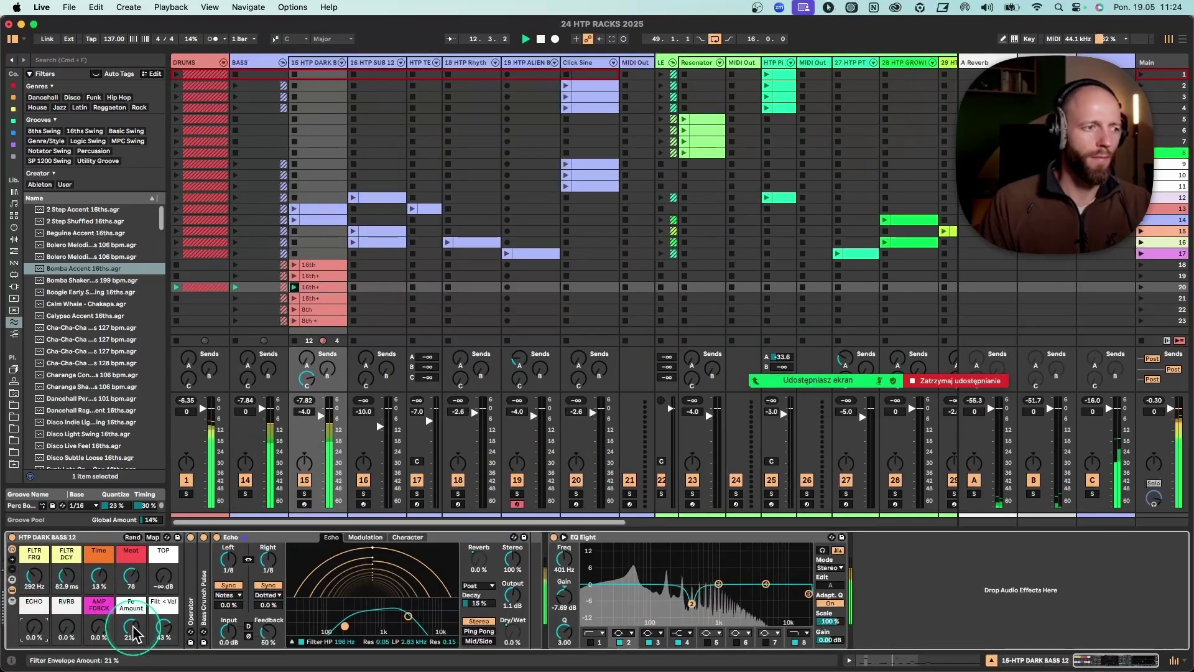
drag(135, 633, 136, 627)
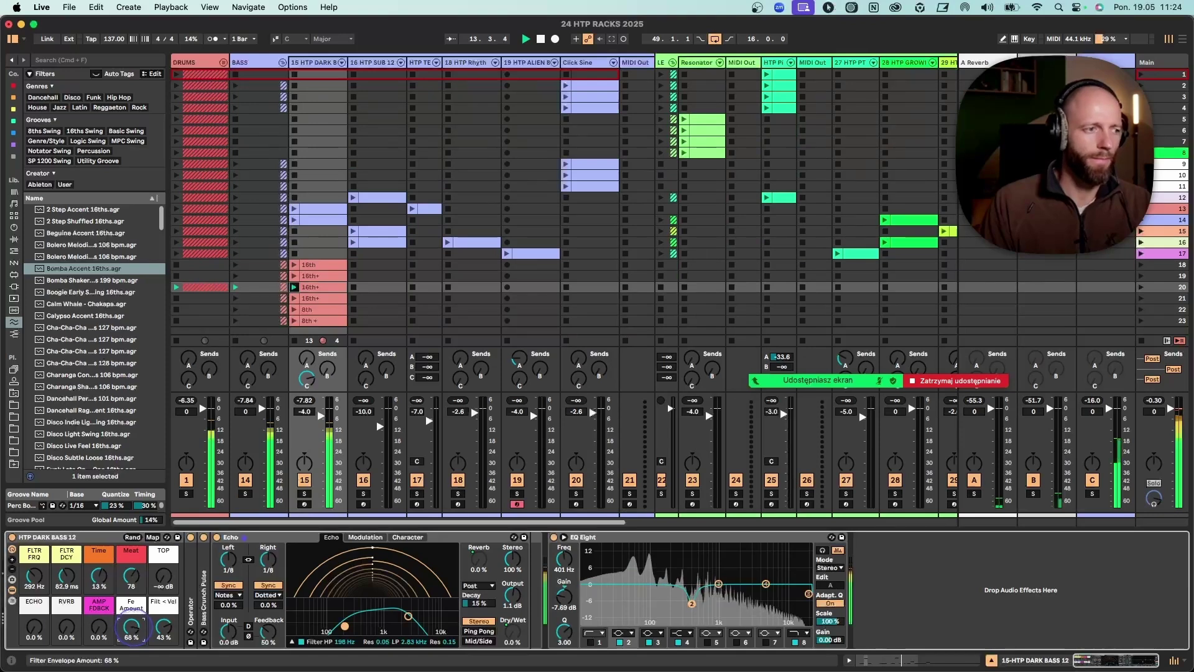
drag(67, 575, 67, 559)
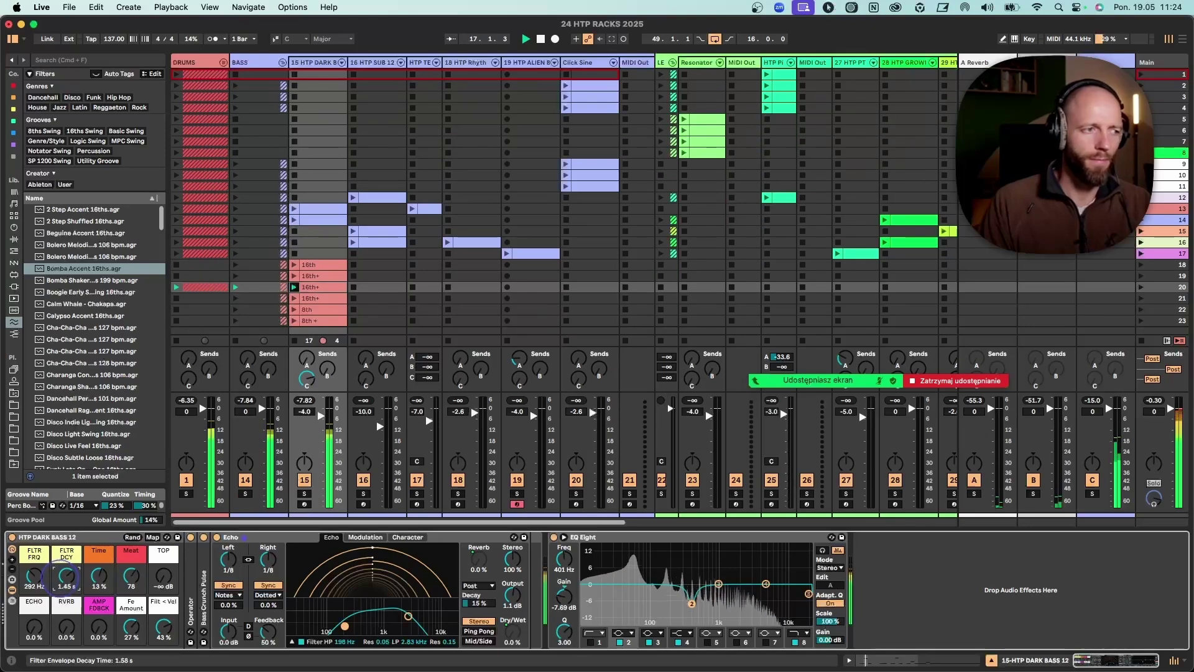
drag(66, 575, 67, 587)
Unfold DRUMS and mute HATS, and set the bass rack's FLTR DCY to 108 ms, FLTR FRQ to 278 Hz and Filt < Vel to 21 %.
click(223, 63)
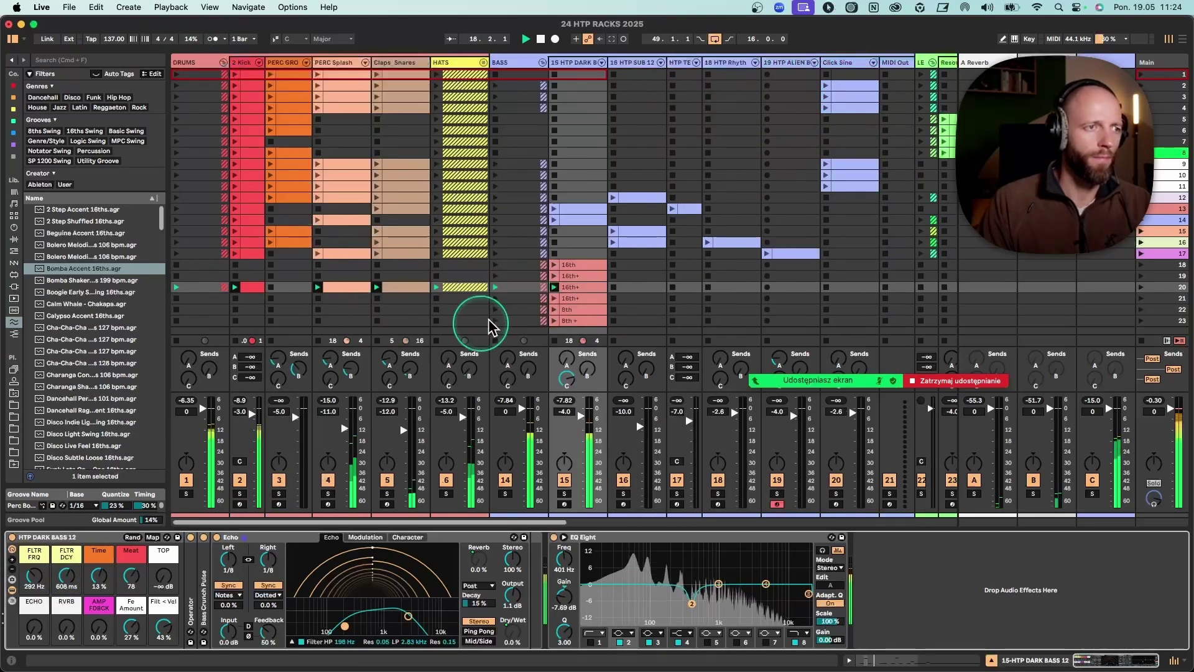
click(446, 479)
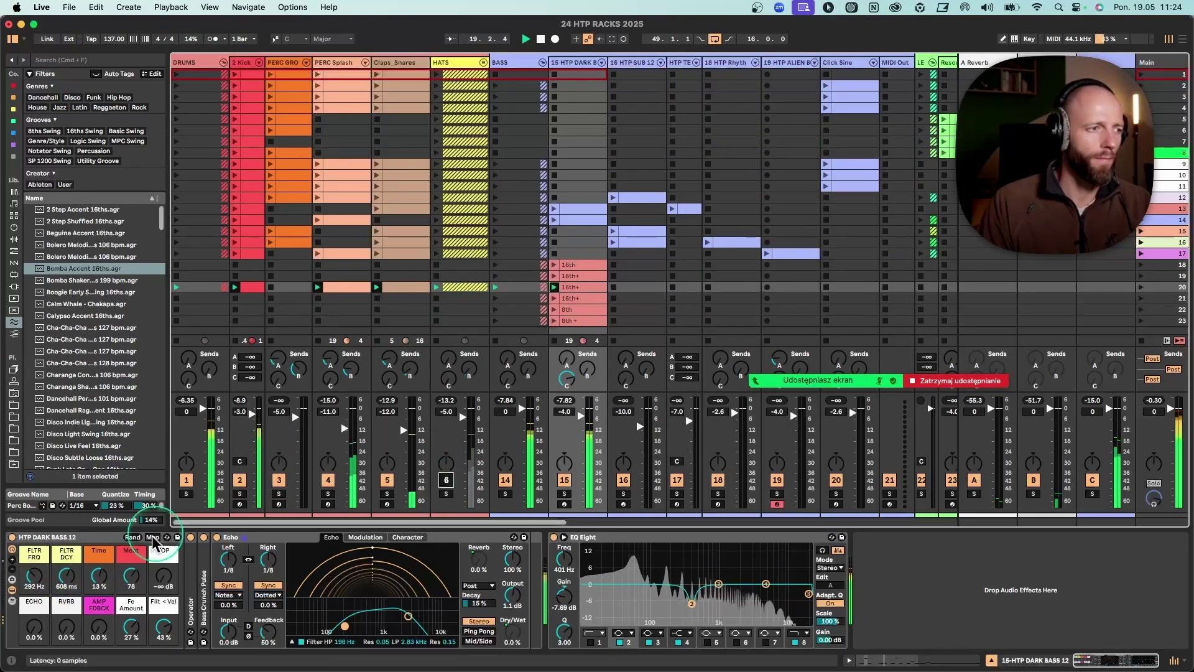
drag(66, 575, 66, 559)
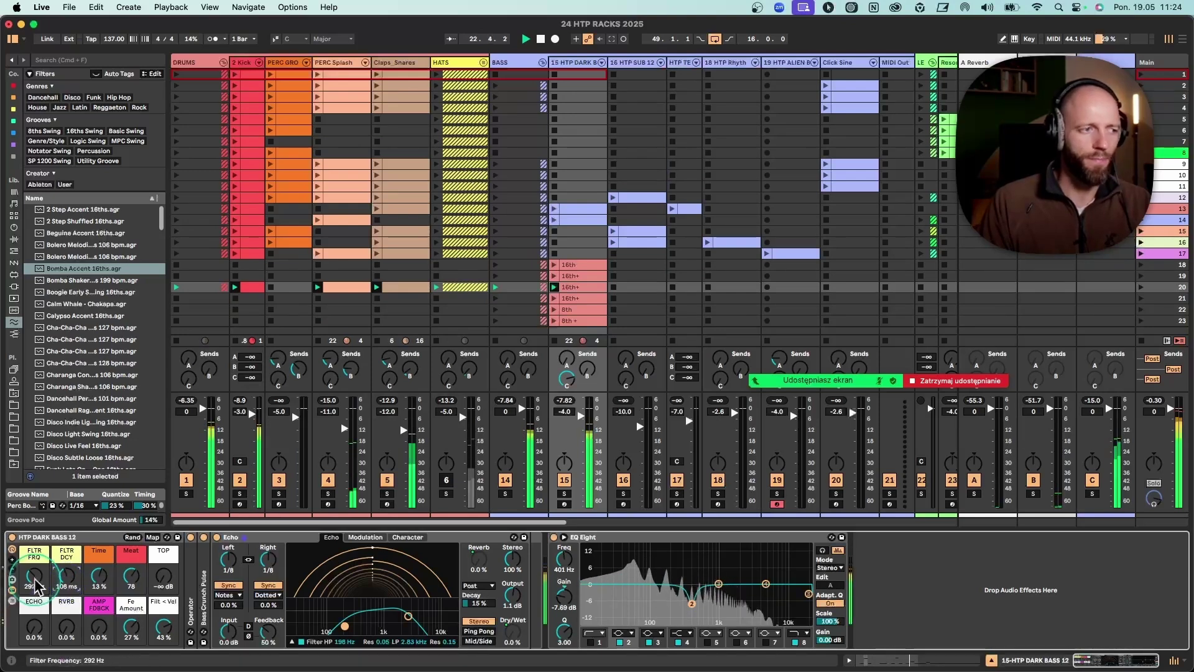
drag(132, 627, 131, 640)
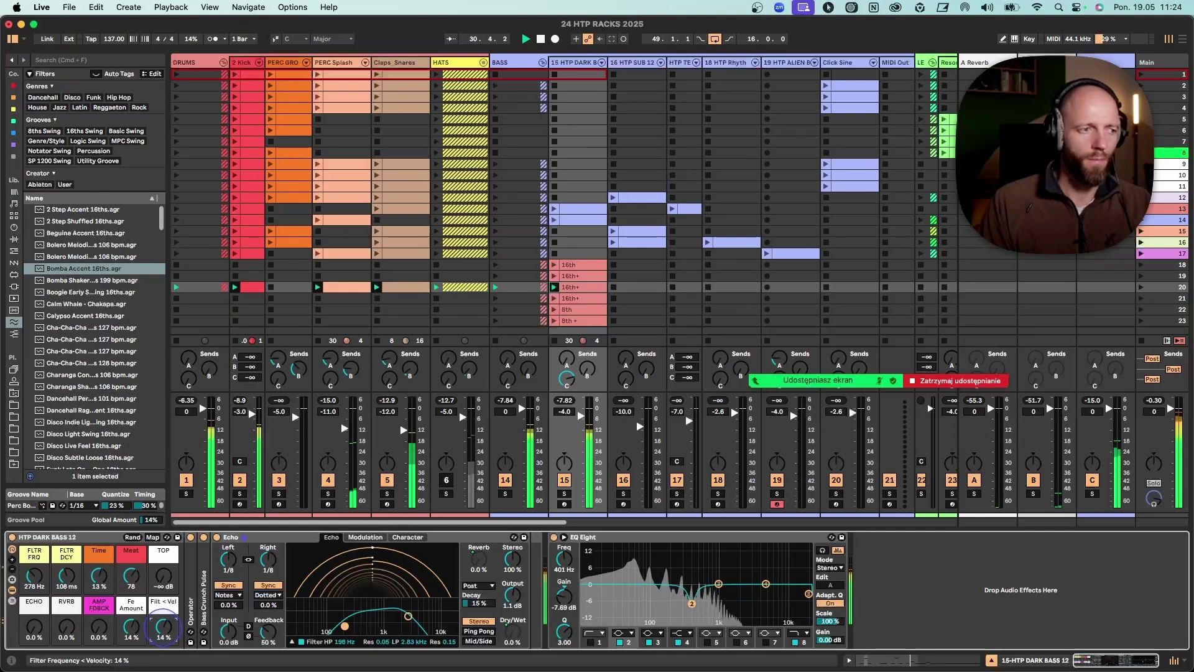
drag(163, 628, 131, 632)
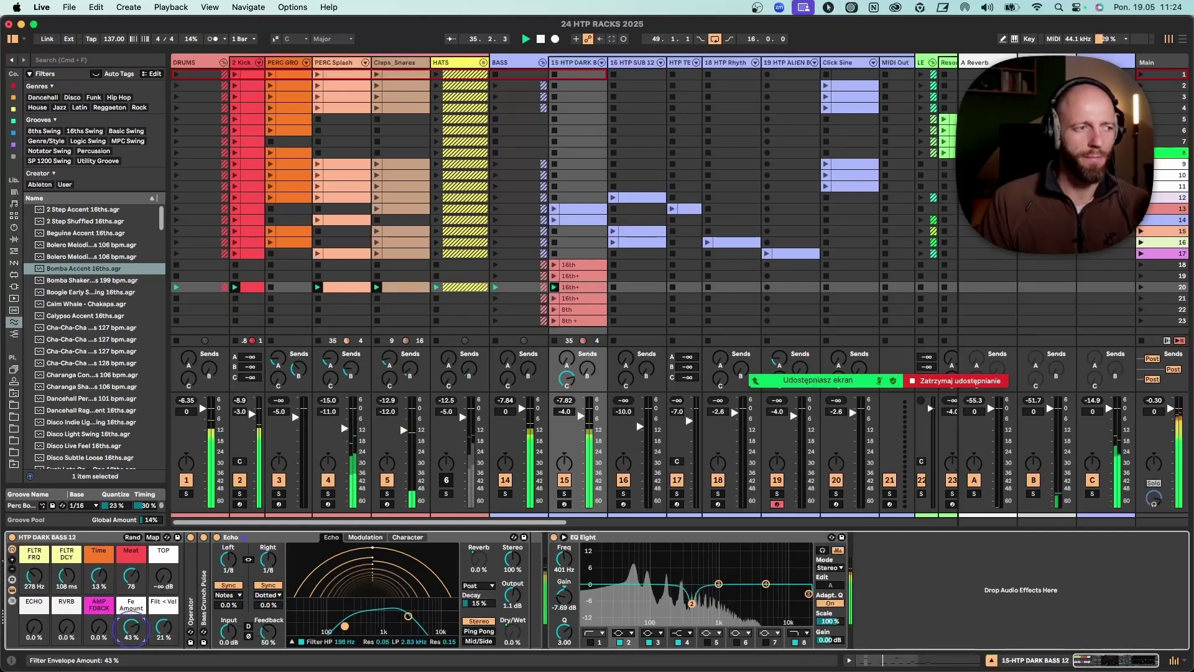
Balance the bass rack's filter envelope at FLTR DCY 152 ms and Fe Amount 35 % during playback, and unmute HATS.
drag(66, 578, 67, 572)
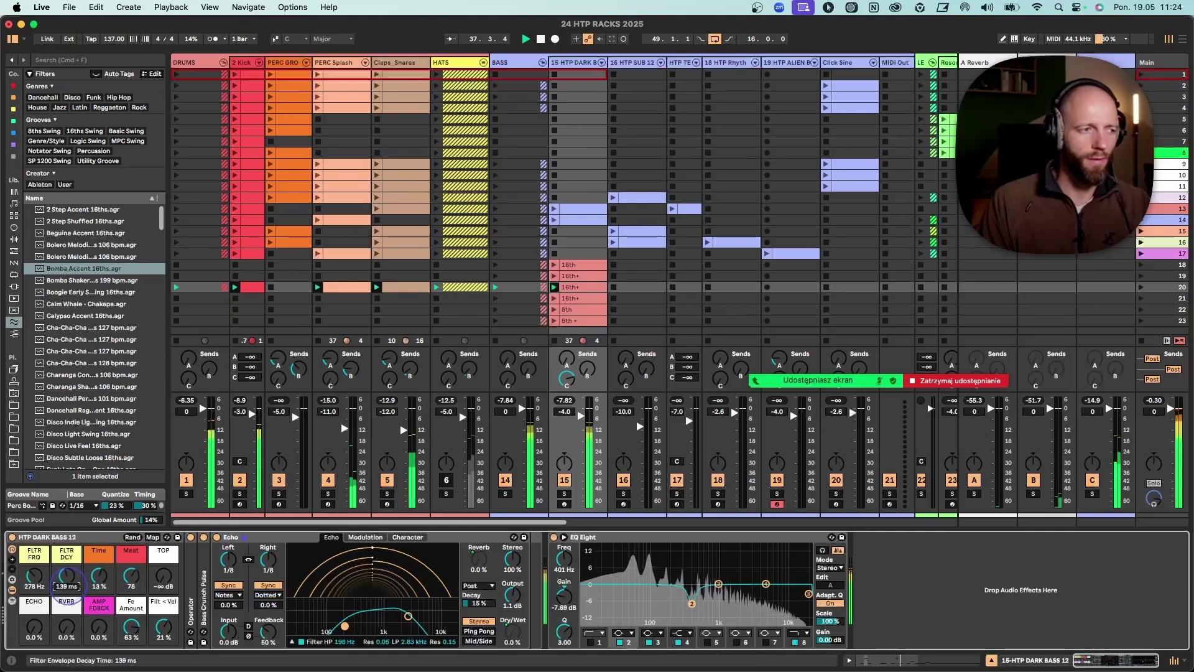
drag(67, 581, 66, 571)
drag(131, 626, 133, 633)
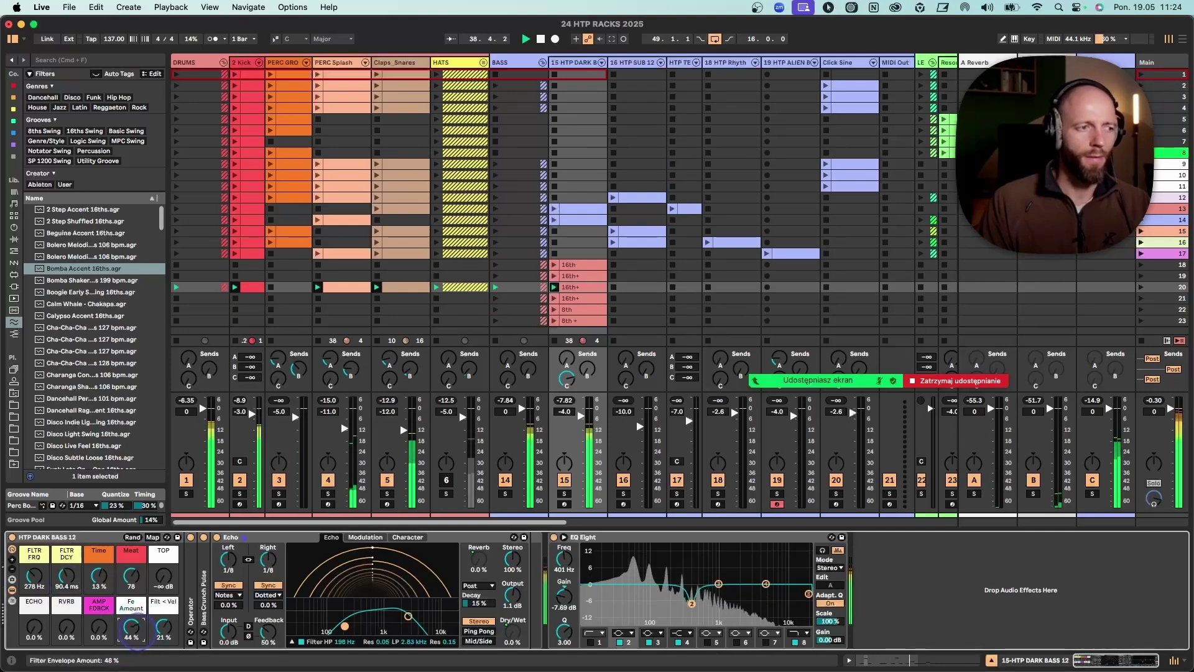
drag(65, 578, 34, 592)
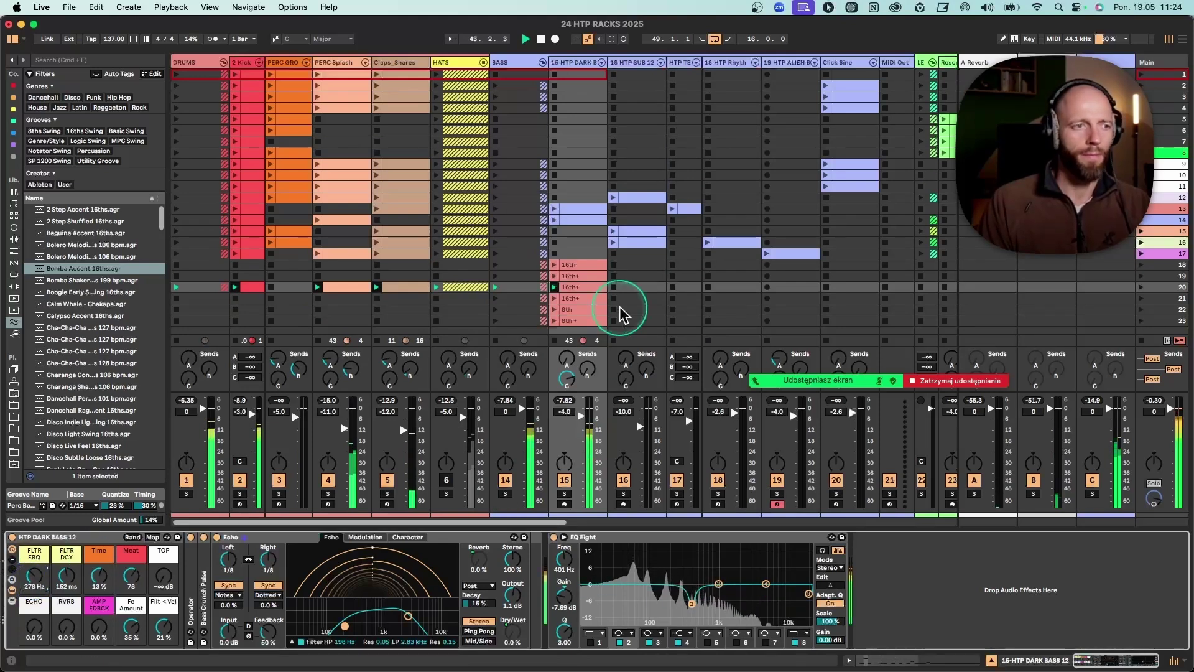
click(447, 480)
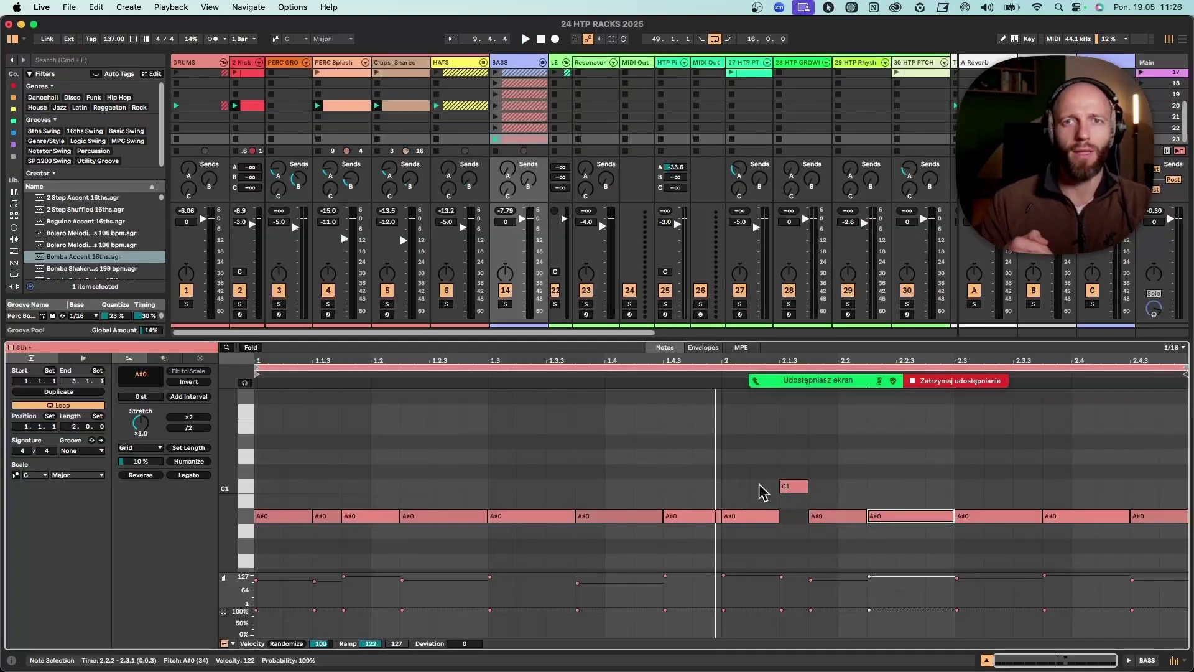
click(834, 461)
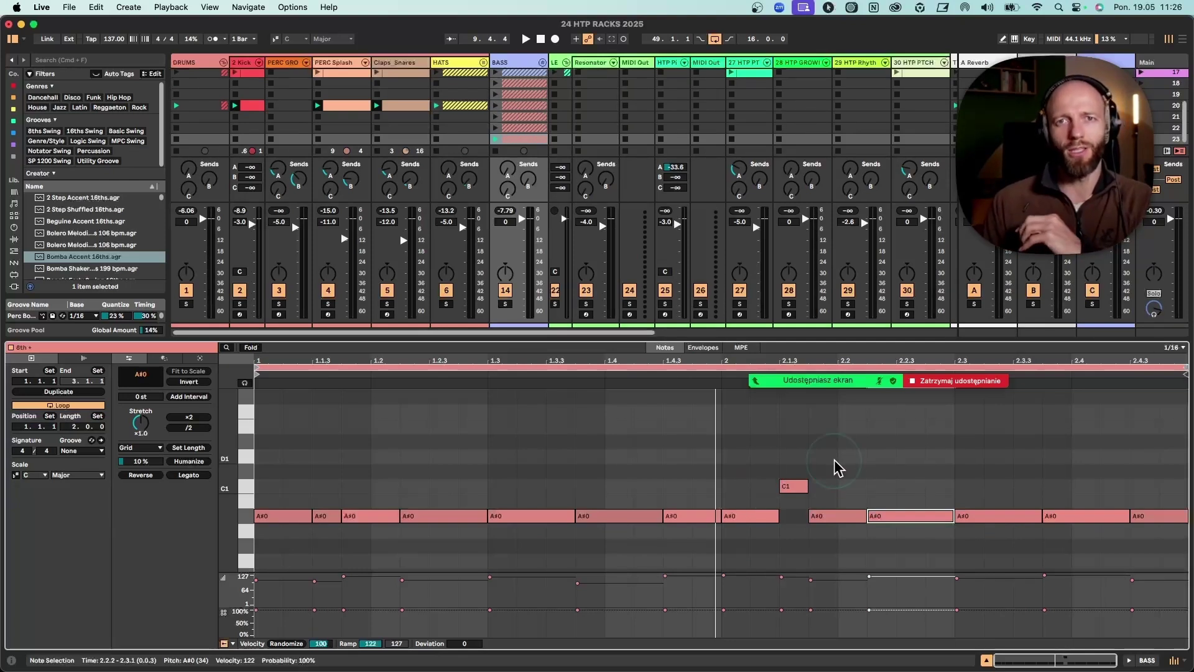
click(834, 463)
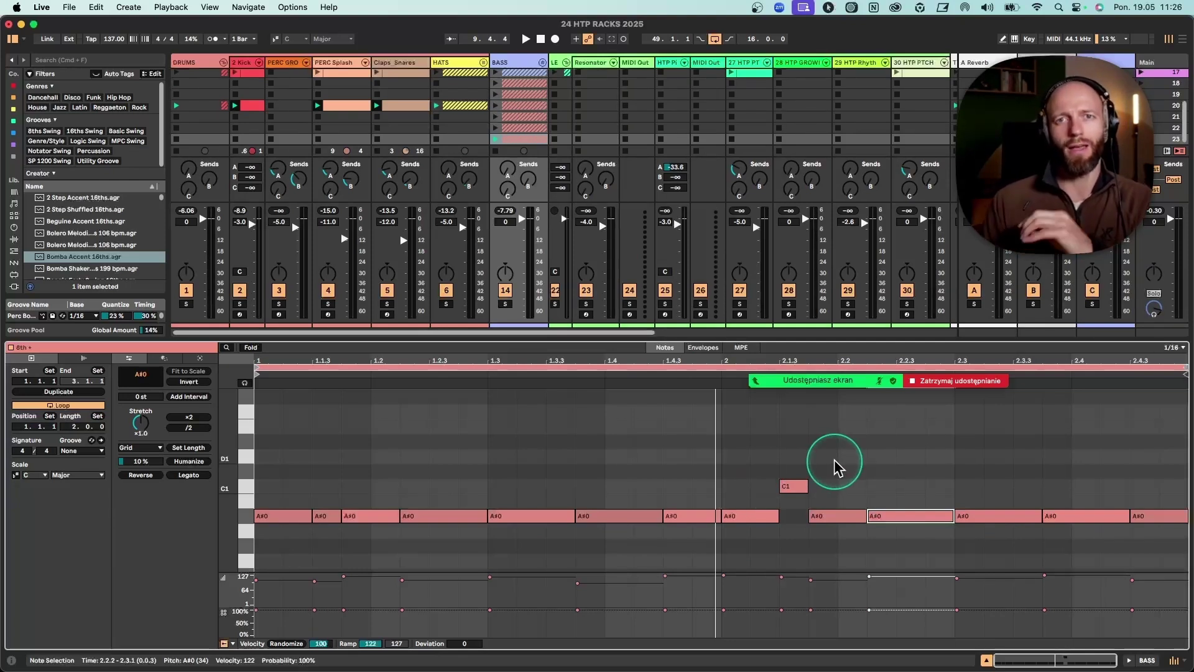